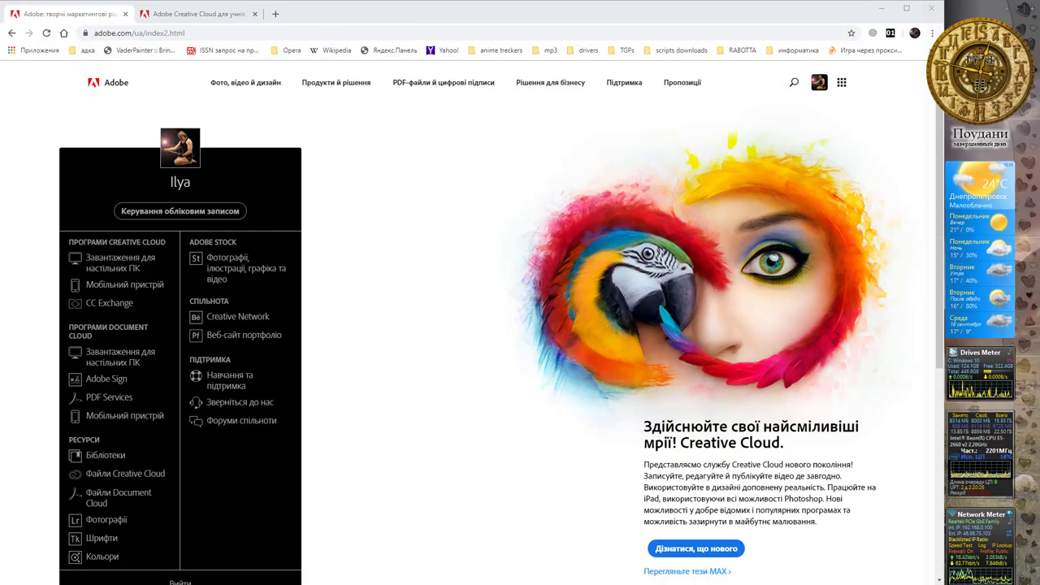
Switch to the Creative Cloud student pricing tab and select its web address for replacement.
click(116, 36)
click(117, 36)
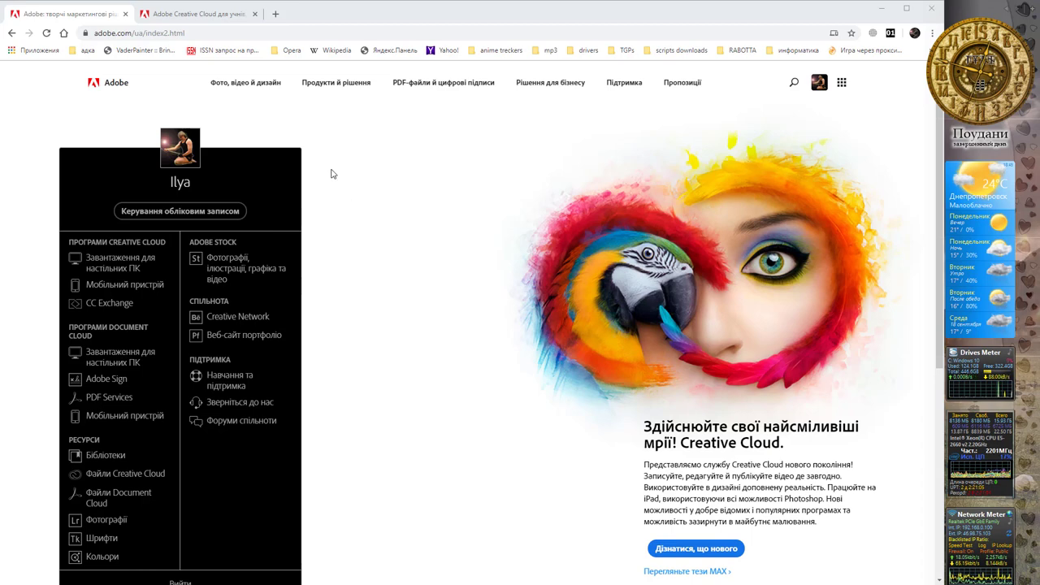
click(209, 16)
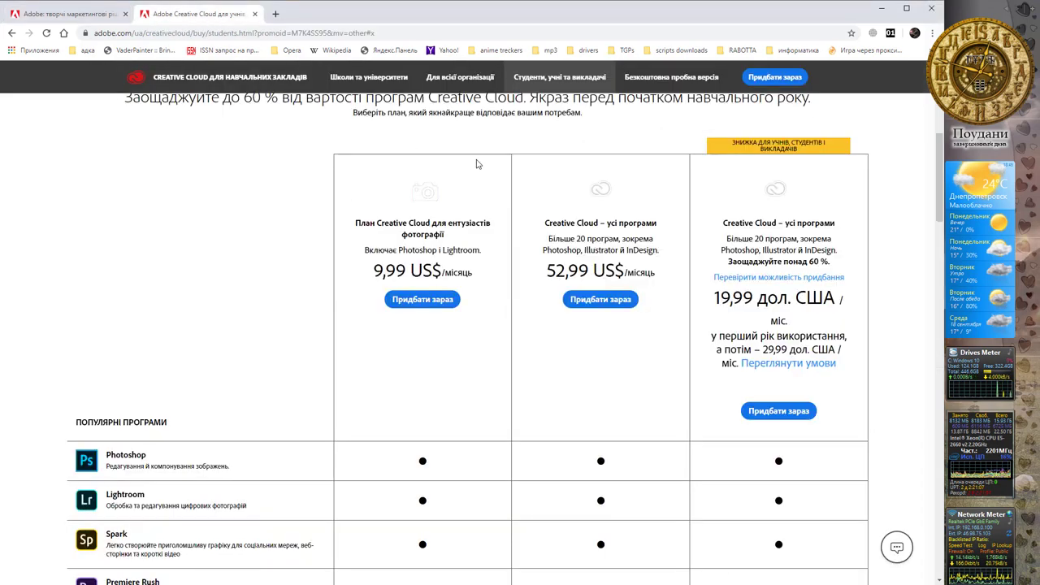
click(271, 33)
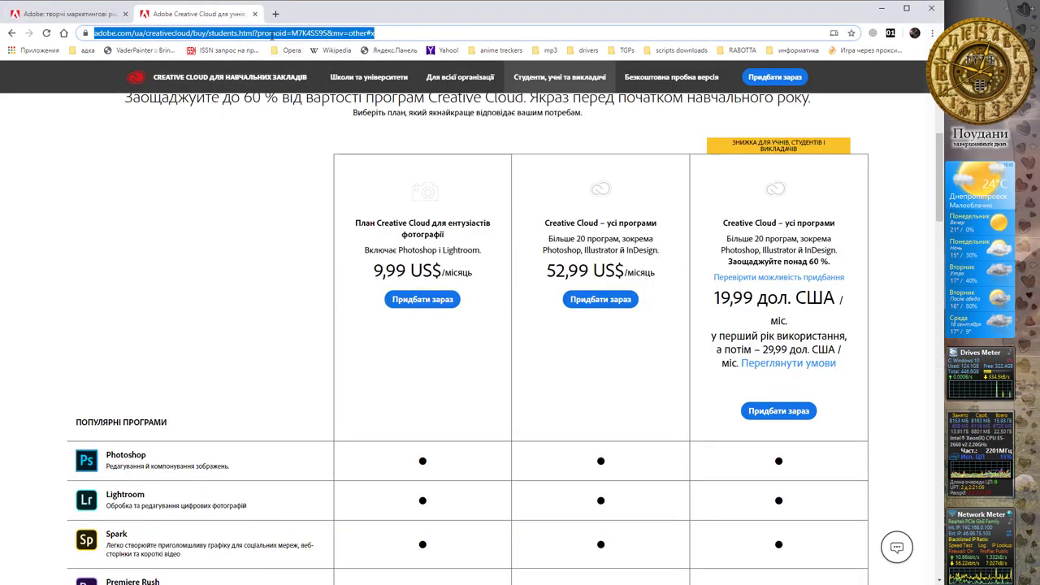
Go to okmm.nmu.org.ua and open the elective subjects' animation Part 2 course page.
text(okmm.nmu.org.ua)
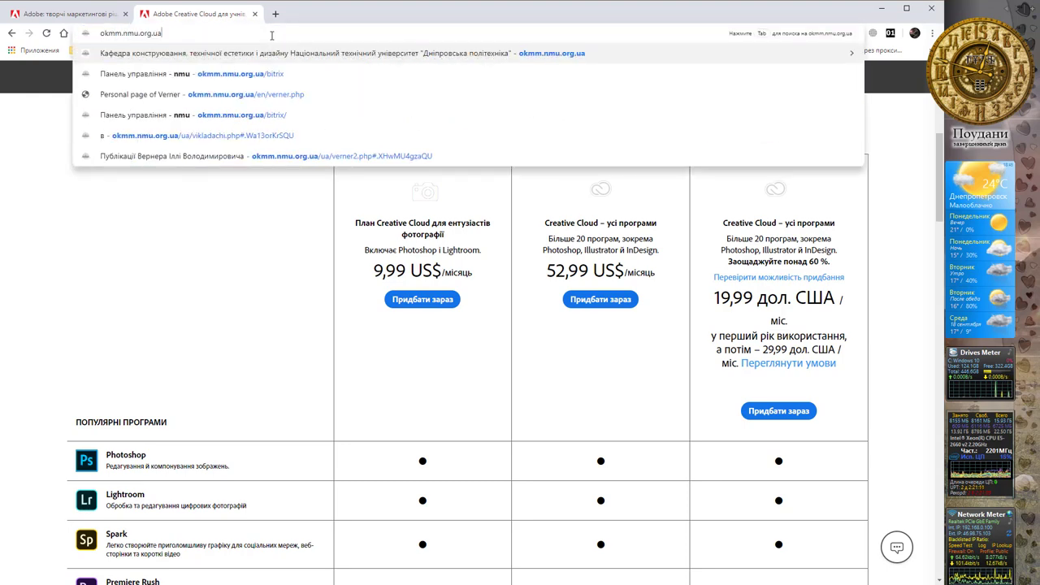
key(Return)
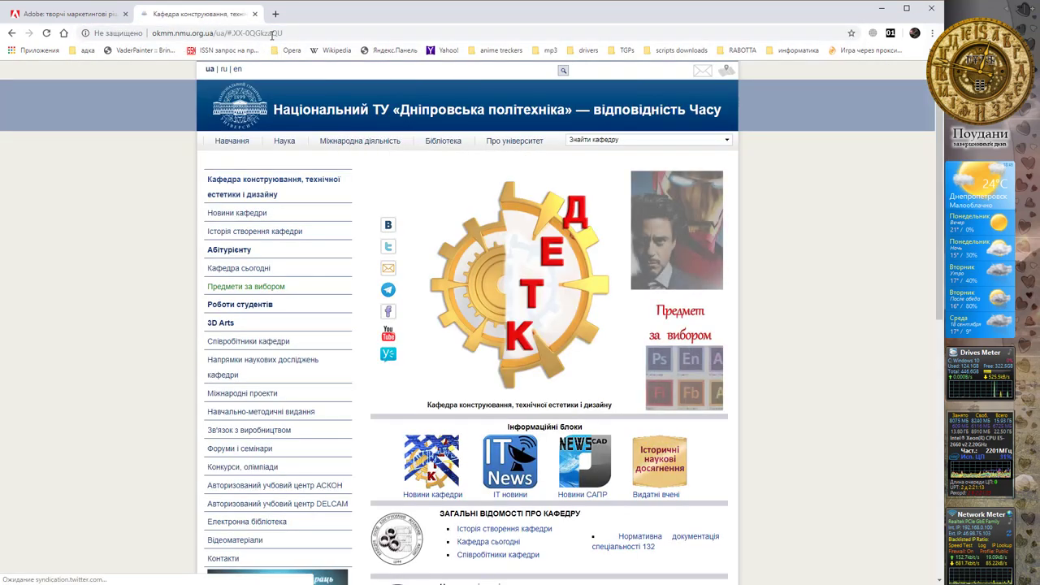
click(272, 287)
scroll(596, 334, down, 3)
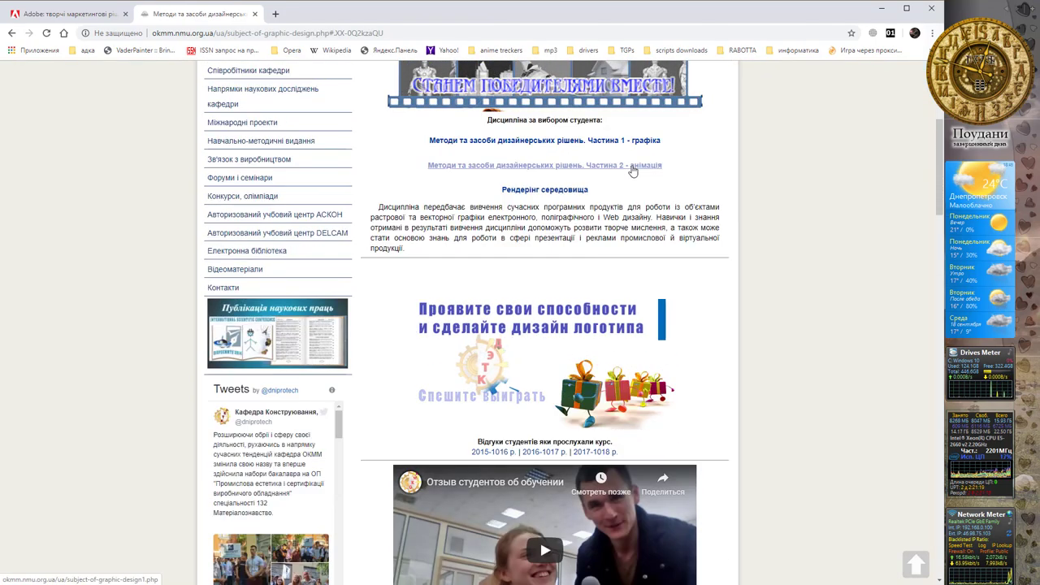
click(632, 166)
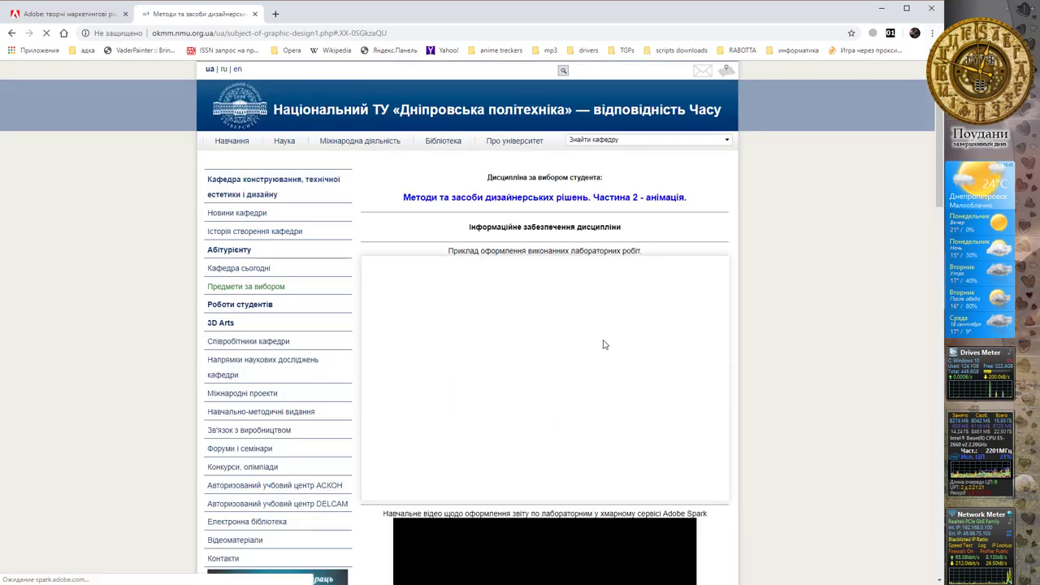
Download the ntupd_logo_ae.zip animation kit to the desktop and minimise Chrome.
scroll(603, 345, down, 4)
scroll(603, 344, down, 3)
scroll(603, 344, down, 5)
scroll(603, 348, down, 5)
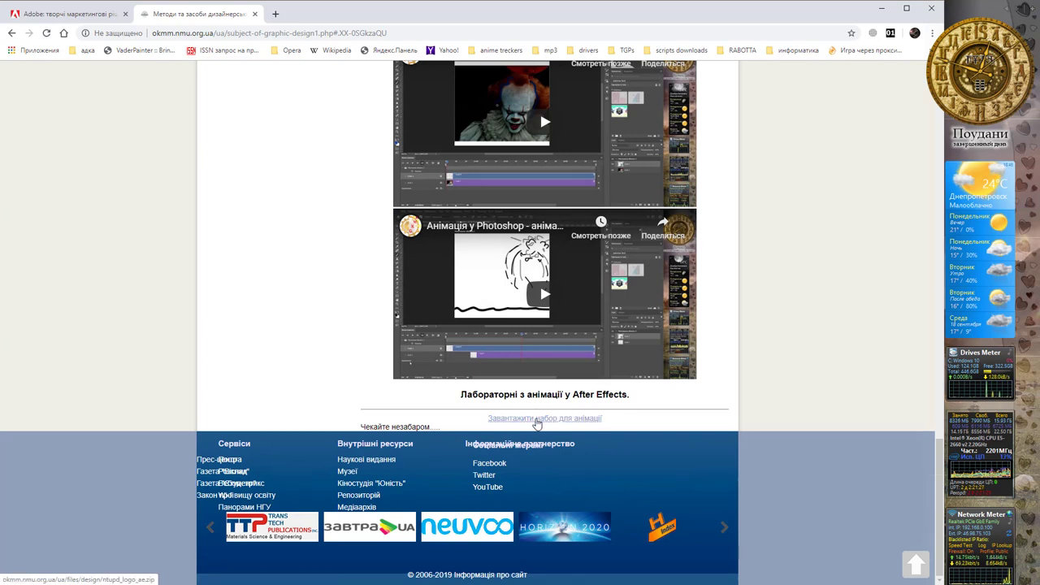
click(527, 422)
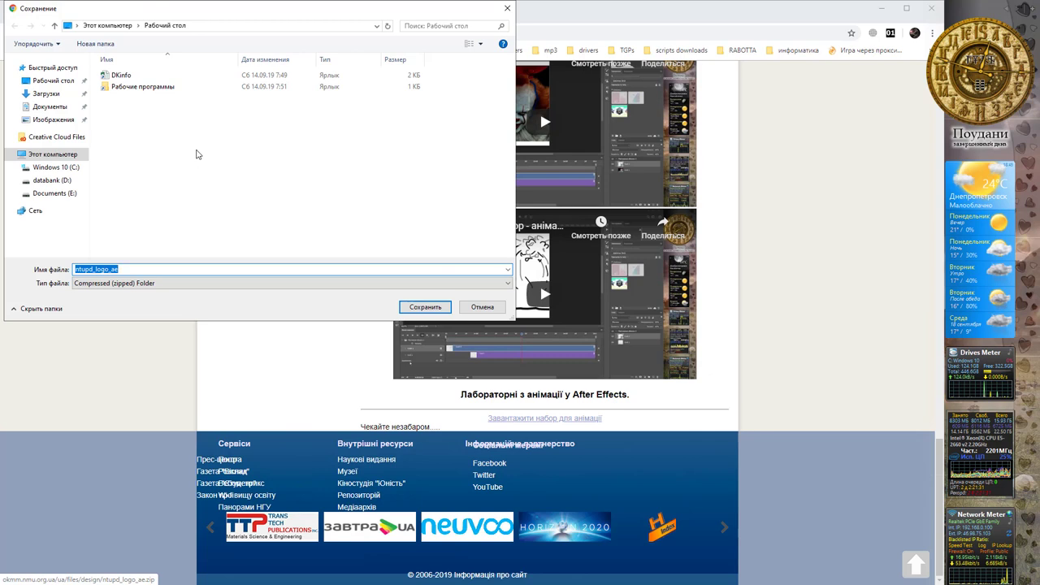
click(54, 82)
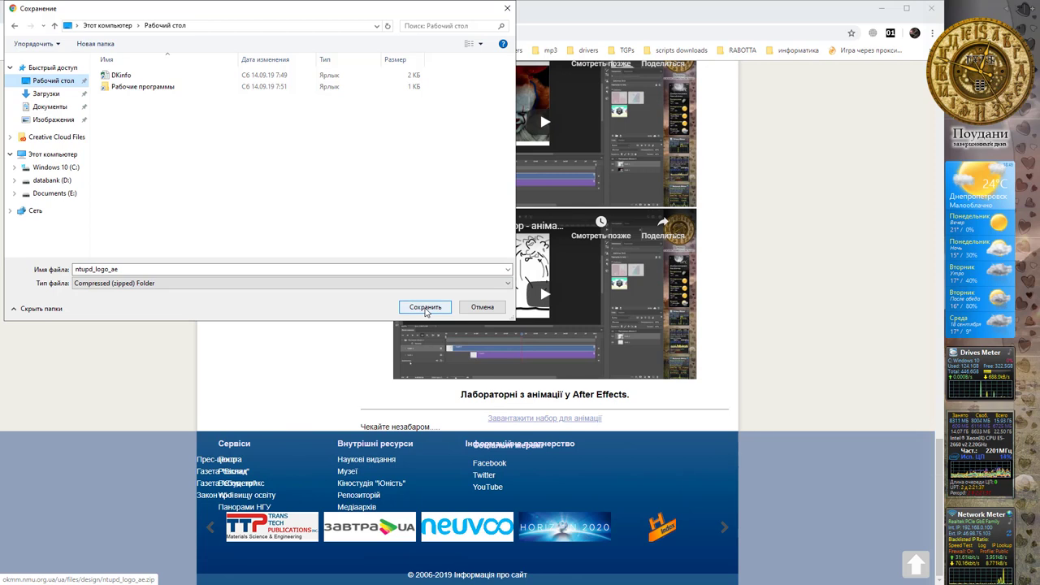
click(425, 312)
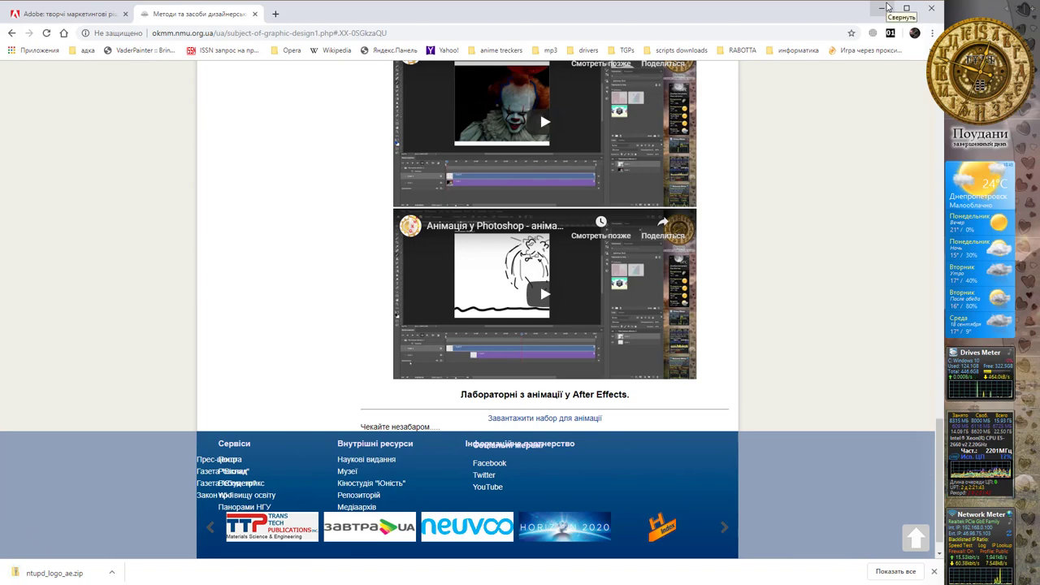
click(888, 8)
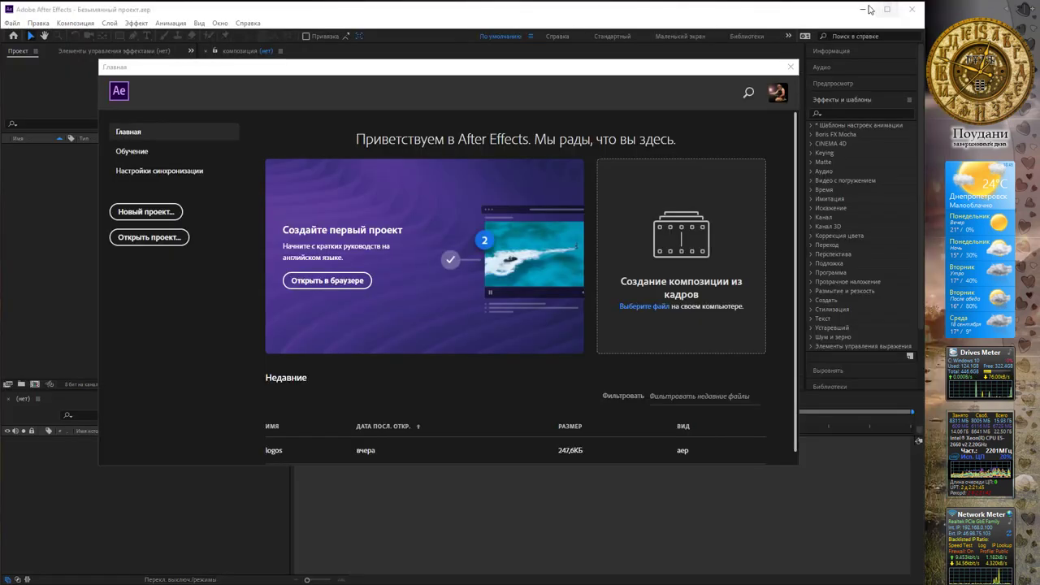
Extract ntupd_logo_ae.zip with 7-Zip into an ntupd_logo_ae folder and open its 1x subfolder.
click(864, 8)
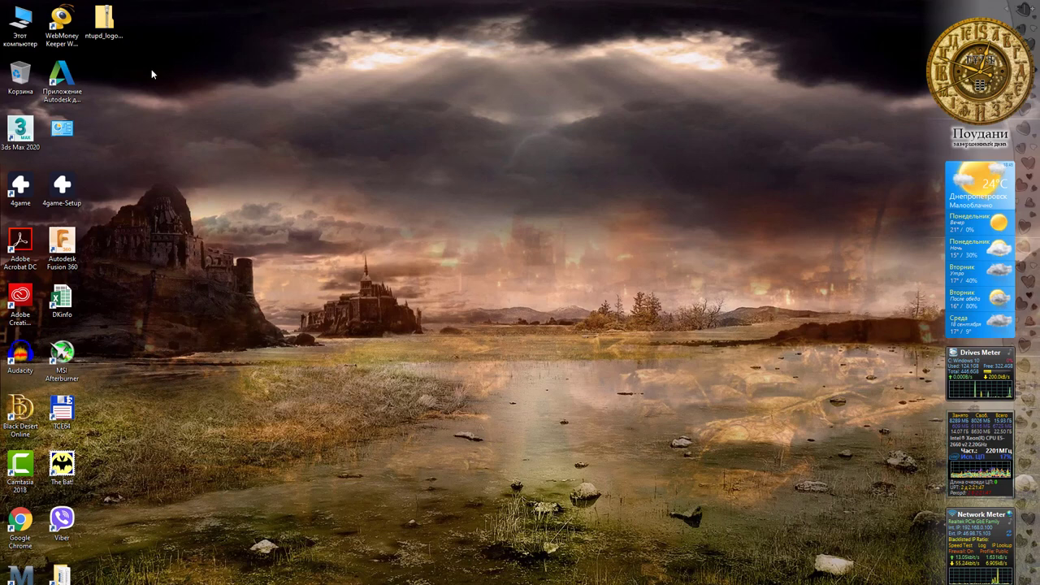
right_click(104, 32)
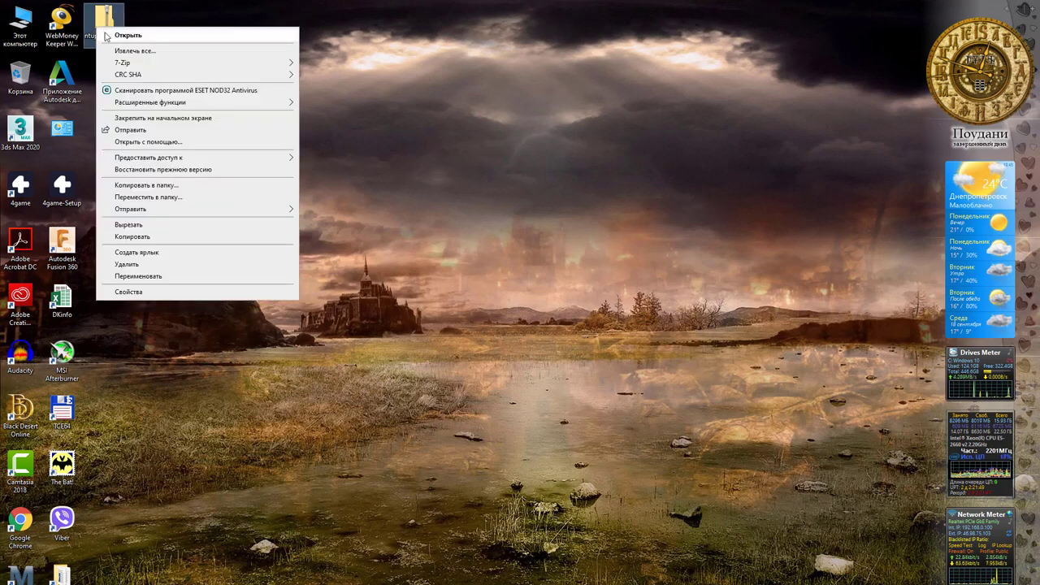
mouse_move(132, 65)
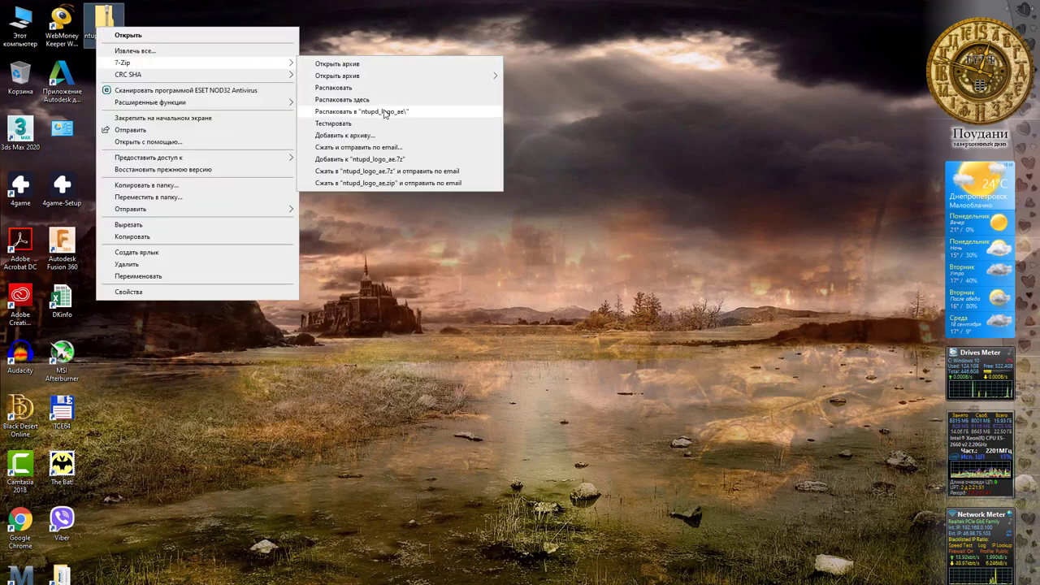
click(384, 113)
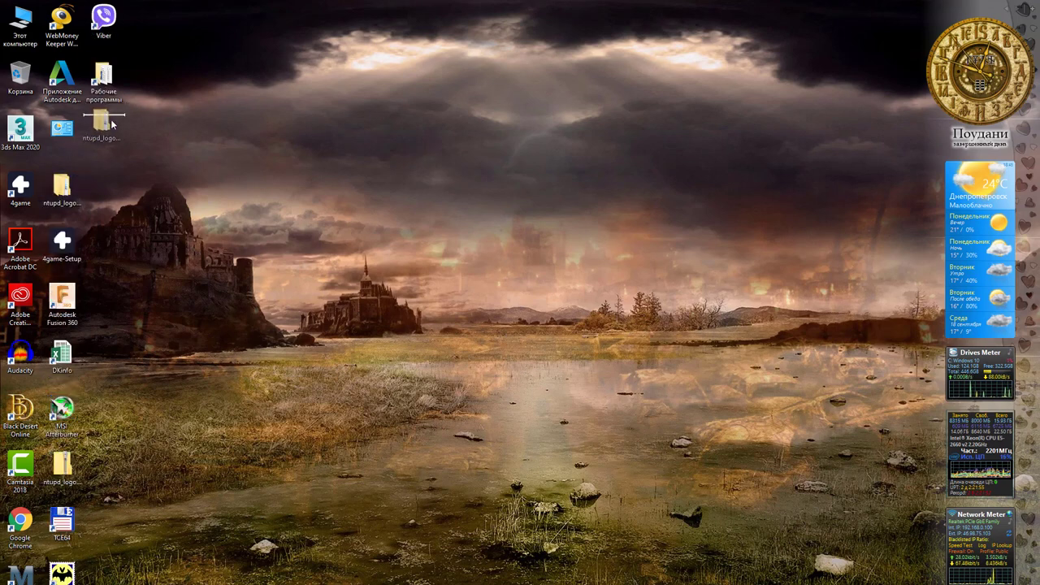
double_click(113, 92)
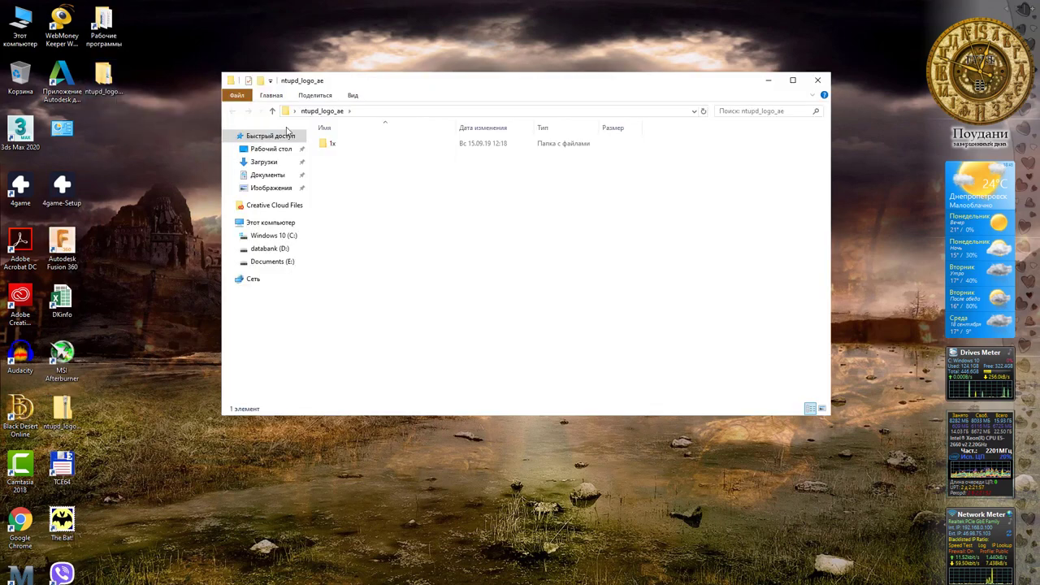
double_click(340, 144)
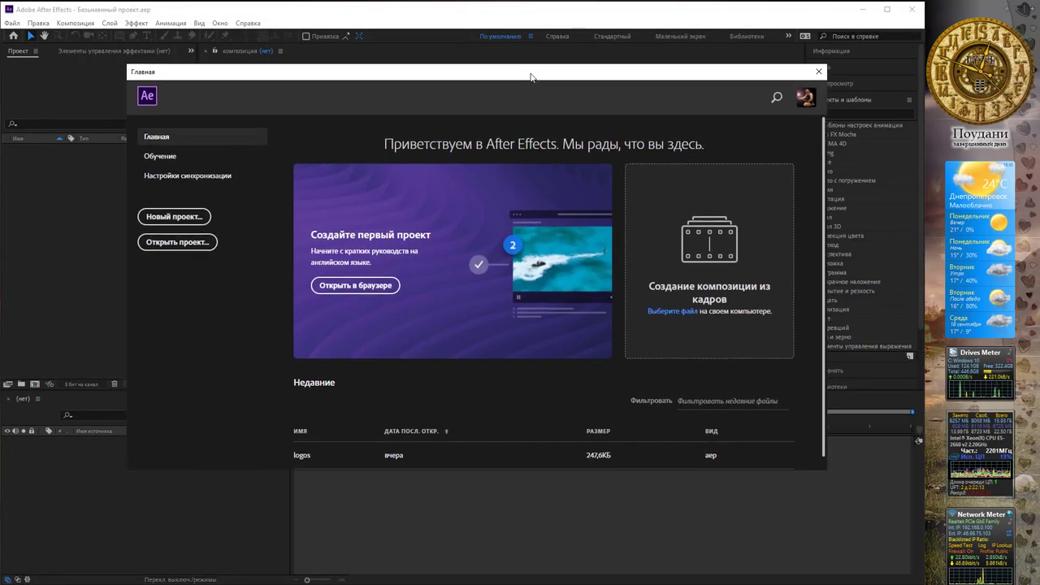
Start a new project and drag all 15 Ресурс images from the 1x folder into the Project panel.
click(193, 219)
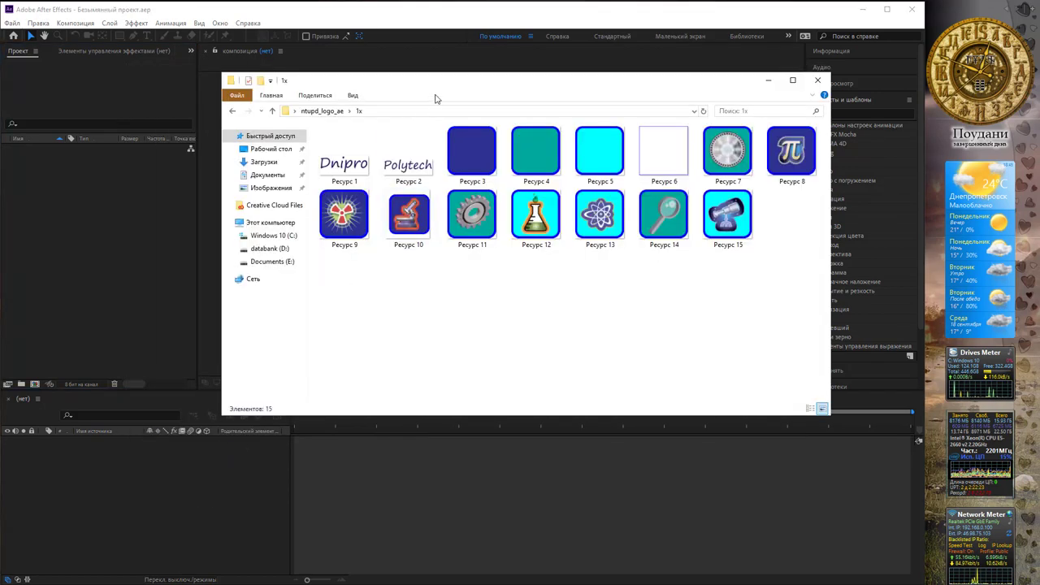
drag(455, 84, 482, 92)
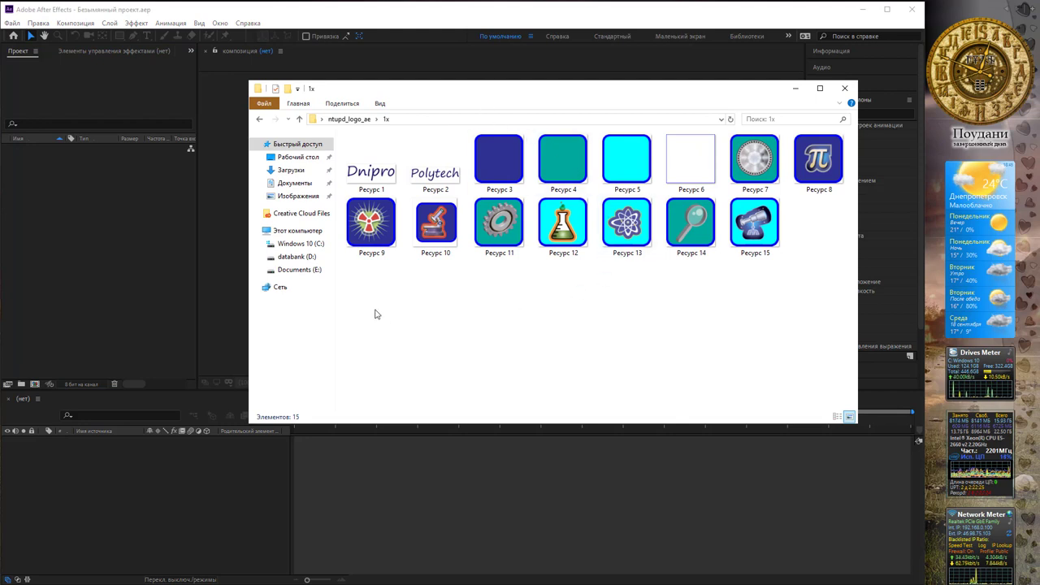
drag(374, 314, 795, 203)
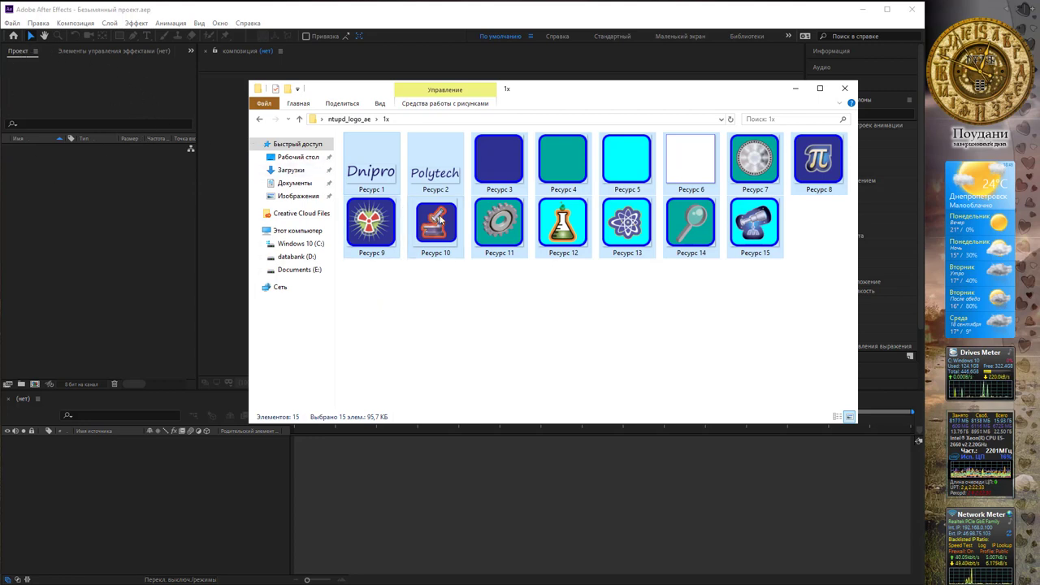
mouse_move(437, 221)
mouse_down()
mouse_move(318, 234)
mouse_move(109, 226)
mouse_up()
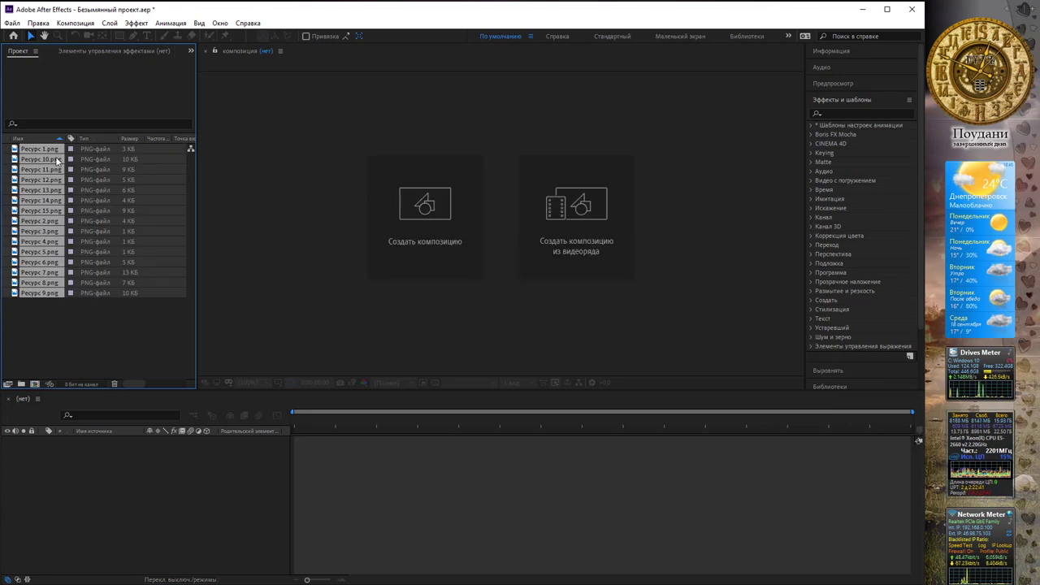
ctrl+click(39, 272)
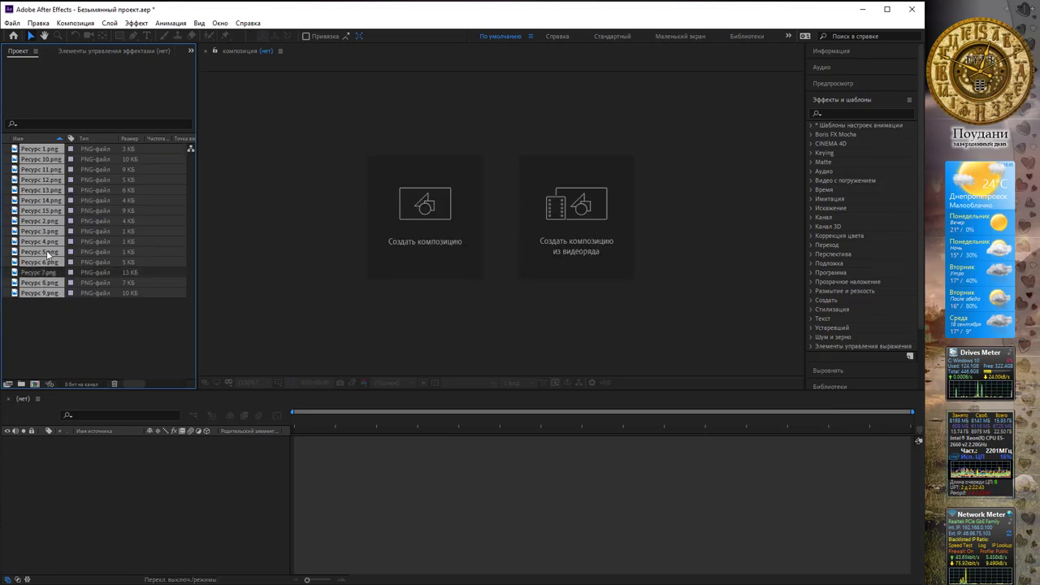
ctrl+click(38, 230)
ctrl+click(40, 169)
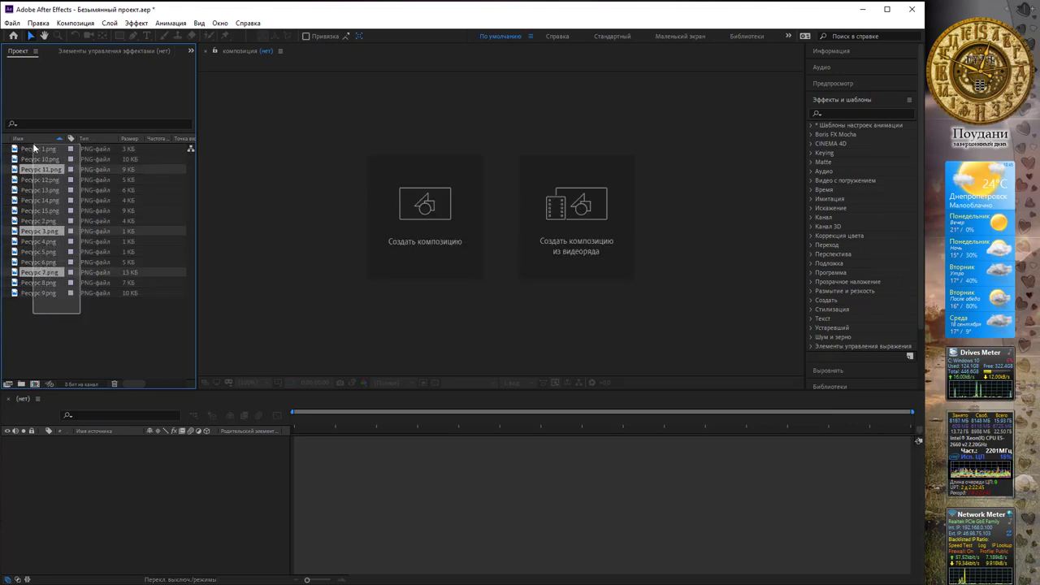
drag(83, 315, 79, 305)
click(44, 274)
click(42, 211)
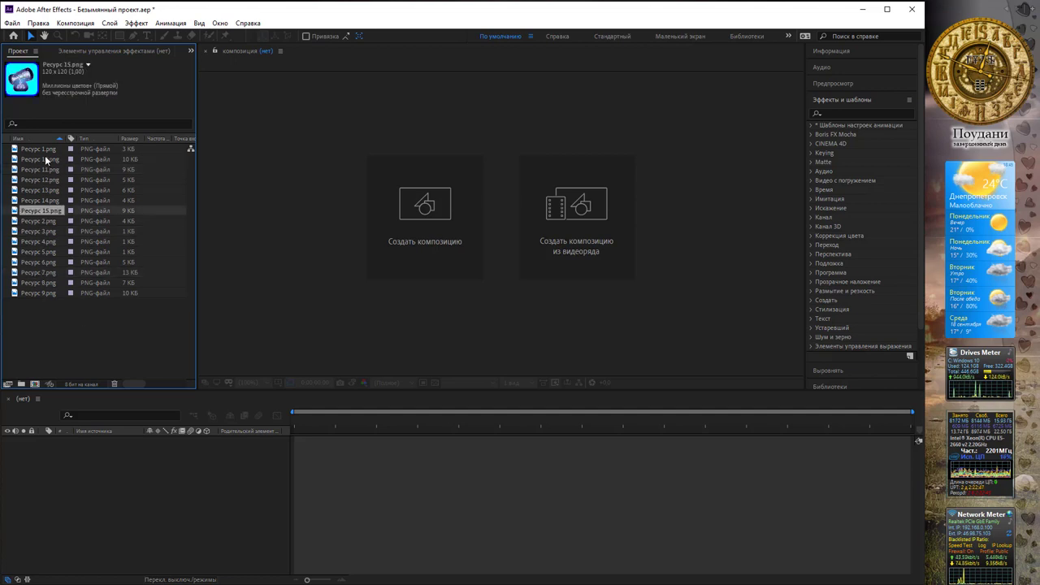
click(45, 158)
click(55, 210)
click(49, 252)
key(ctrl+a)
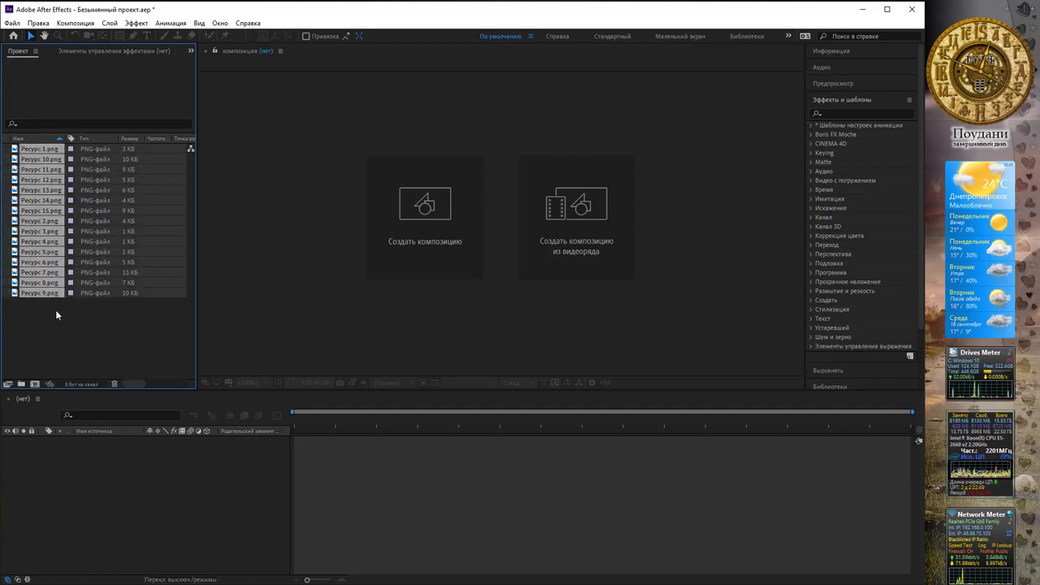
click(55, 309)
click(47, 242)
key(ctrl+a)
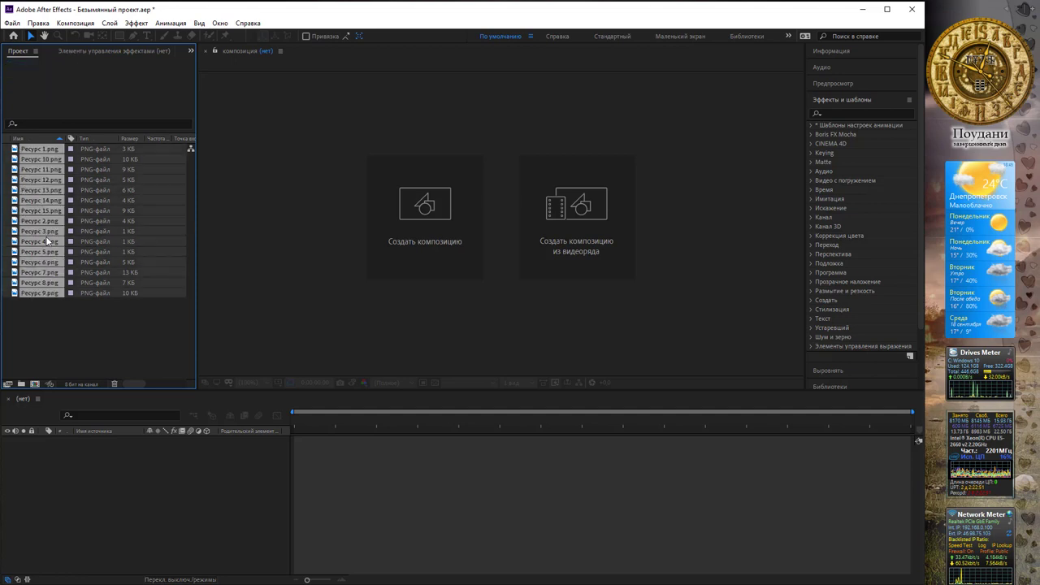
click(59, 308)
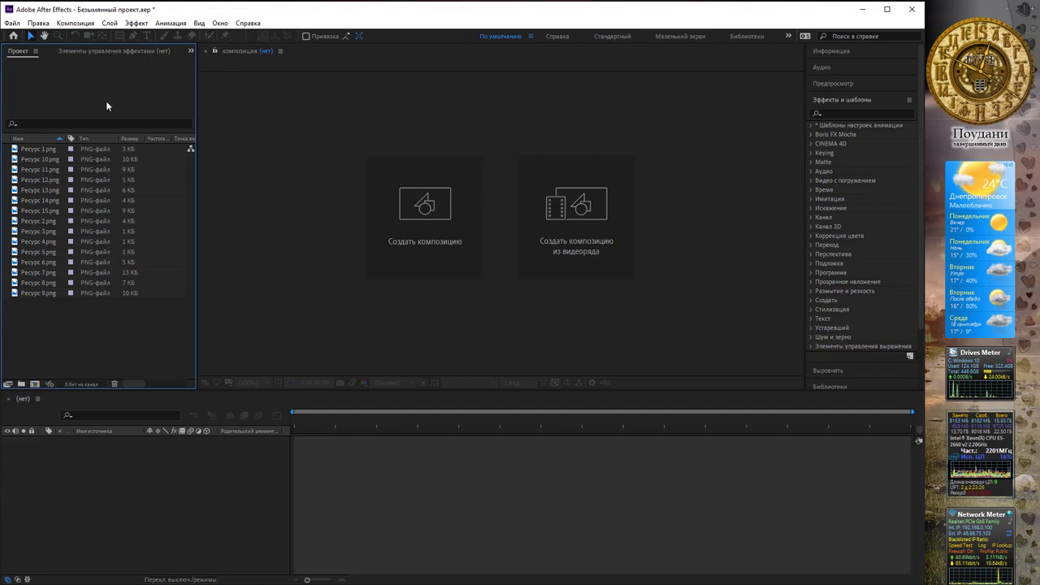
Start a new composition named logo_ntudp using the HDV/HDTV 720 25 preset.
right_click(115, 315)
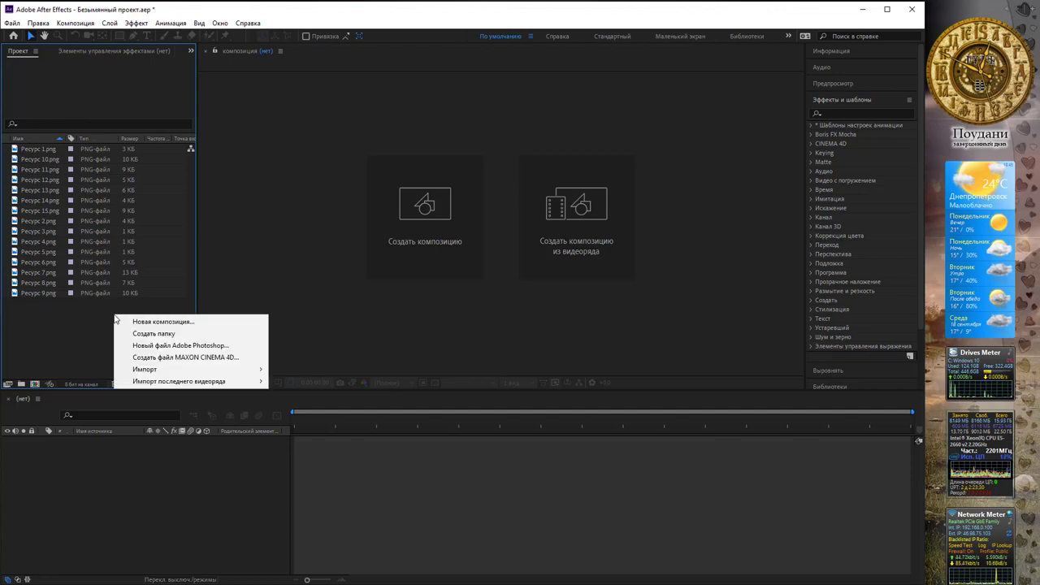
click(164, 322)
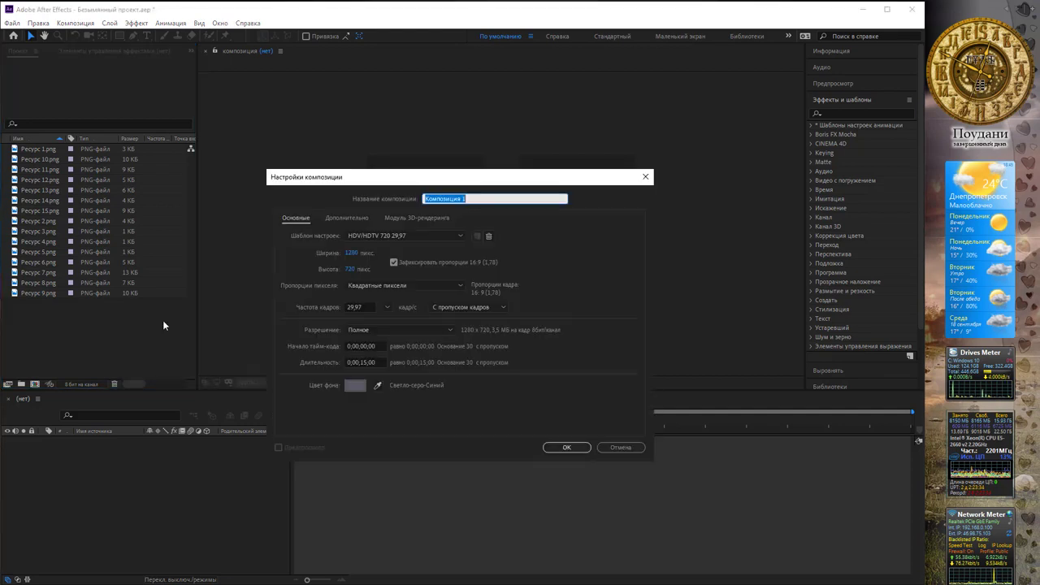
drag(435, 175, 429, 161)
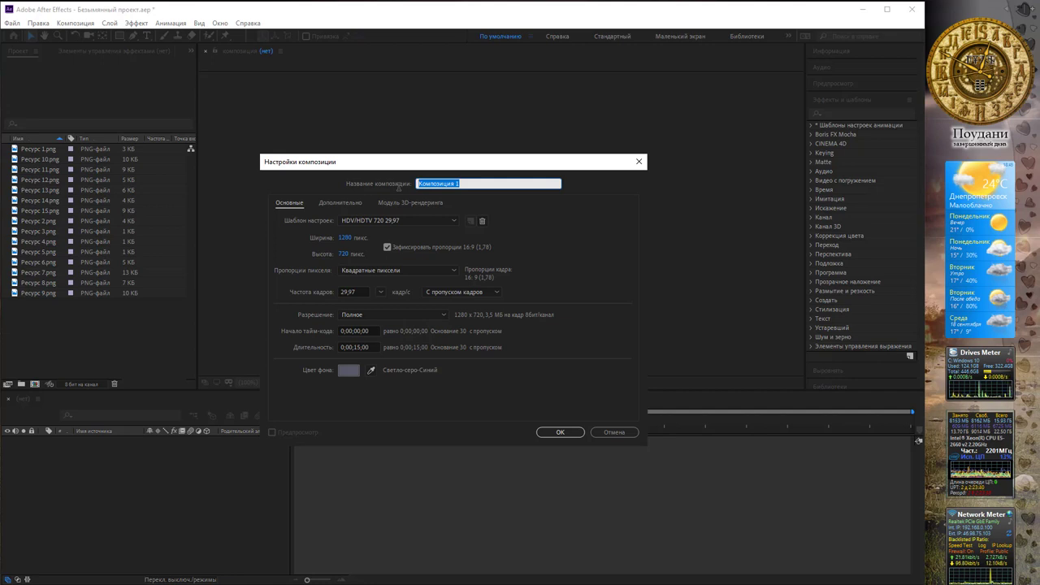
text(logo)
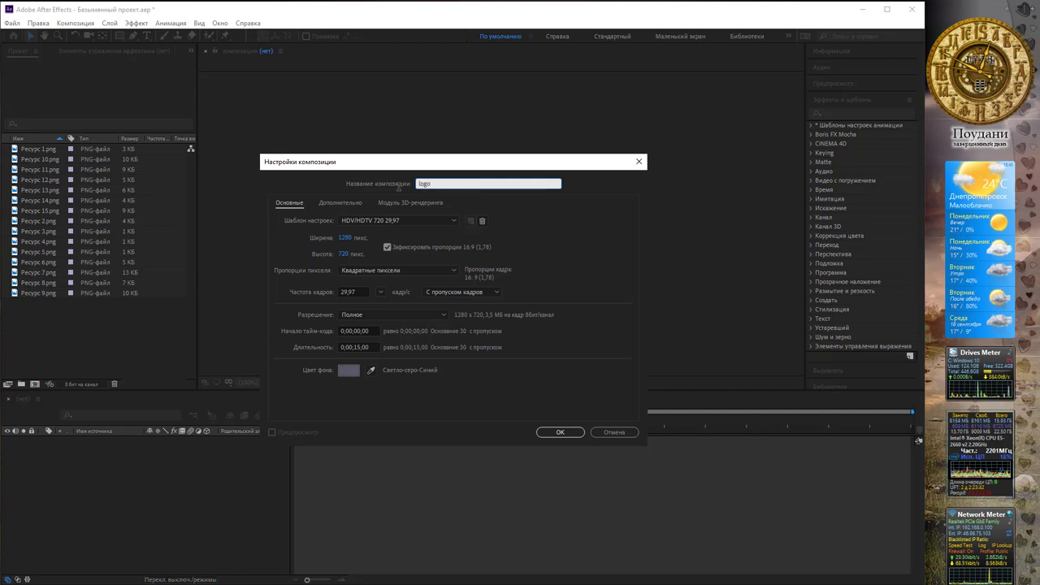
text(_ntudp)
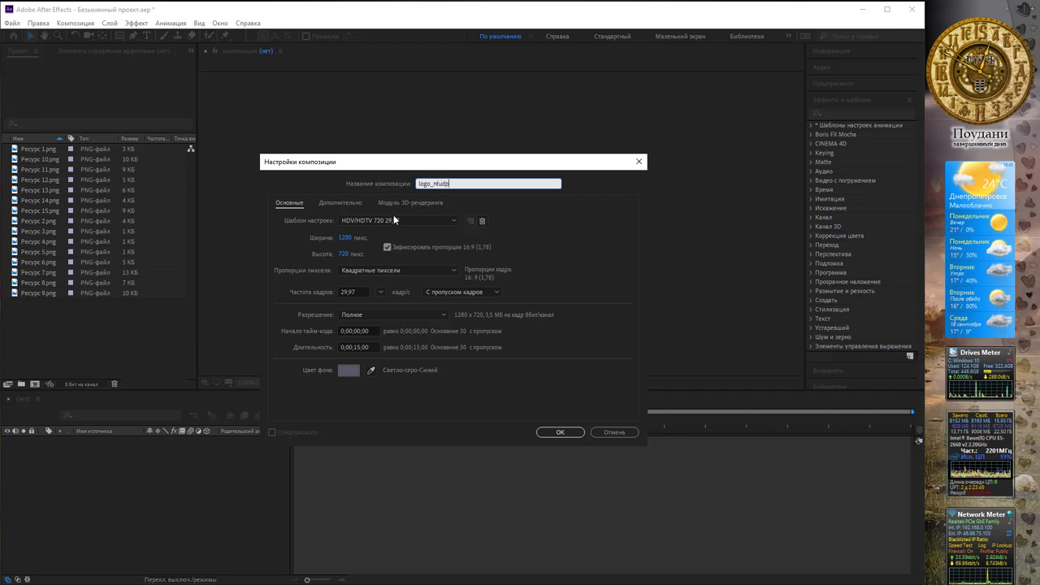
click(394, 220)
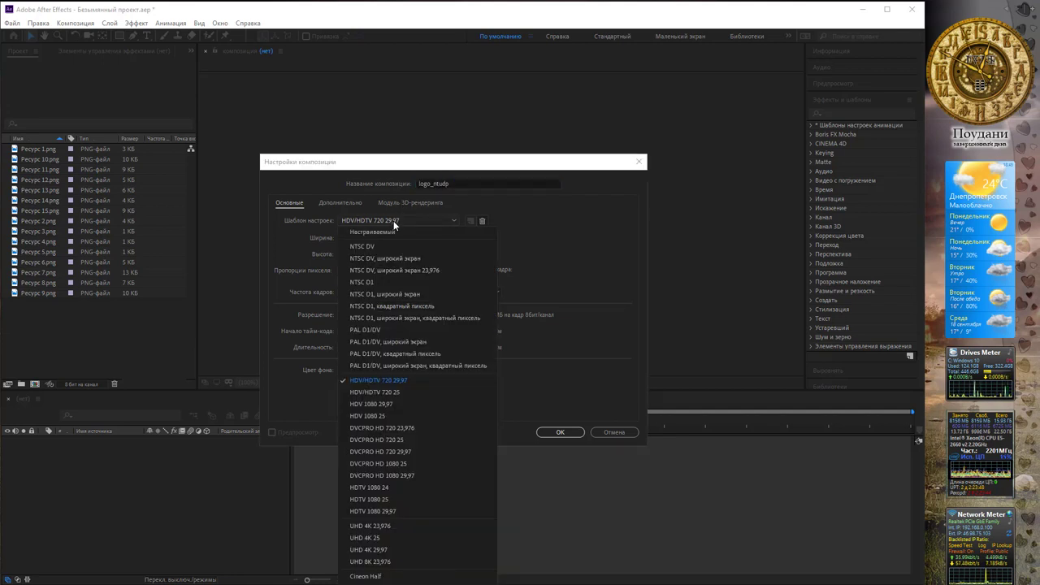
click(419, 392)
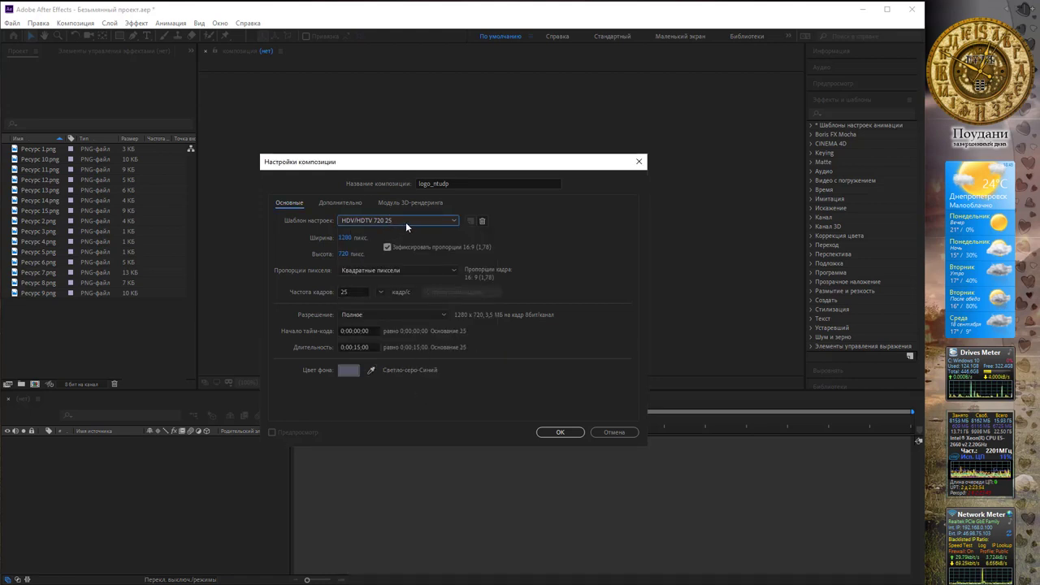
Keep the 1280×720 size and 25 fps, and set the duration to 15 seconds.
click(346, 239)
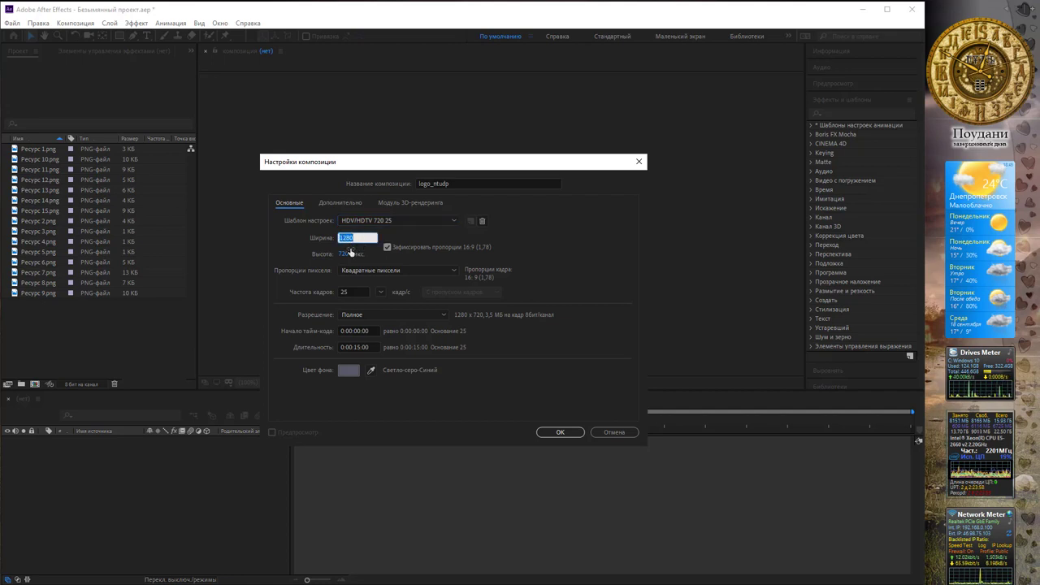
click(344, 255)
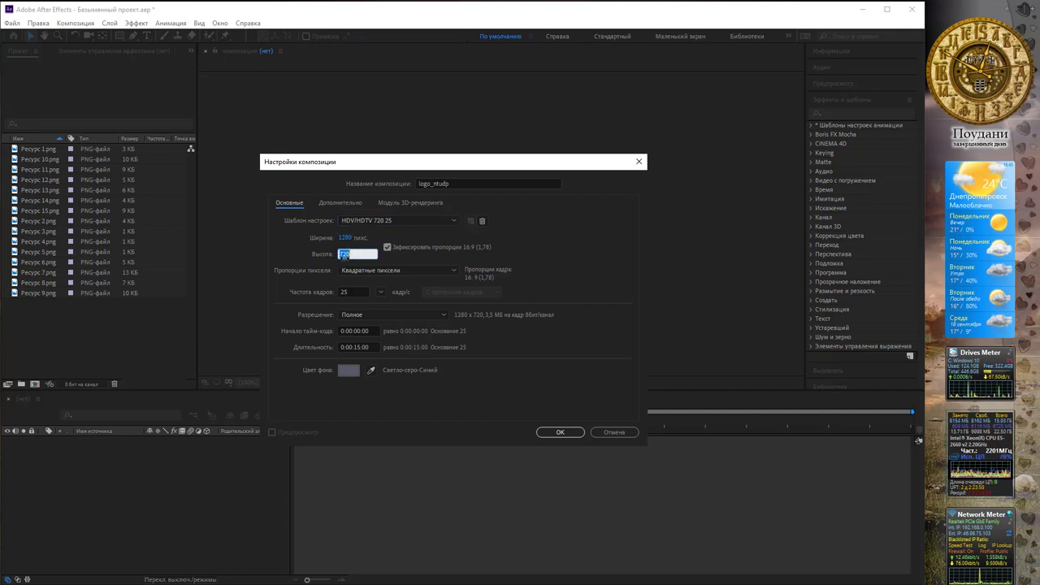
click(432, 261)
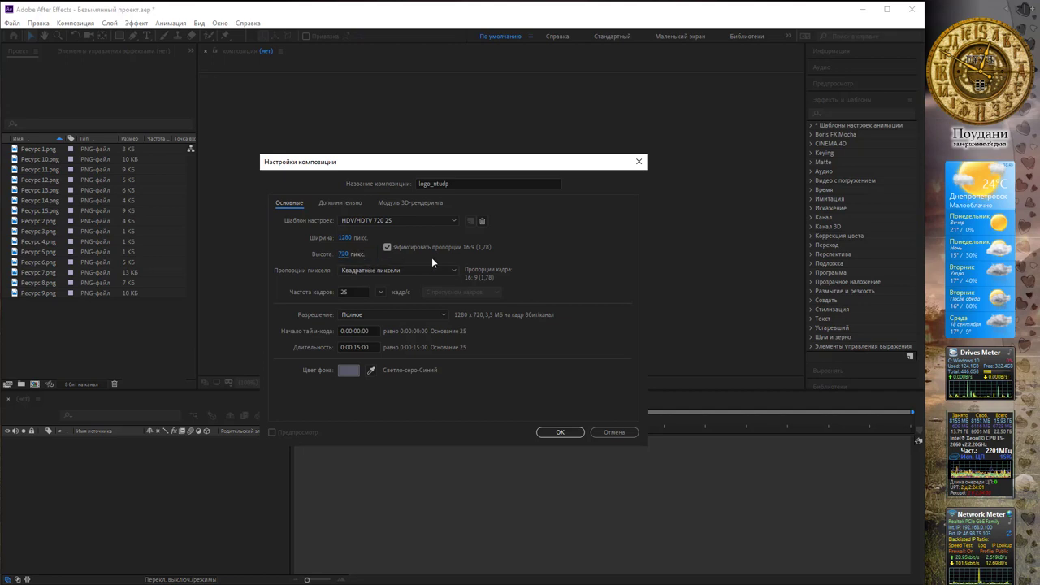
click(356, 291)
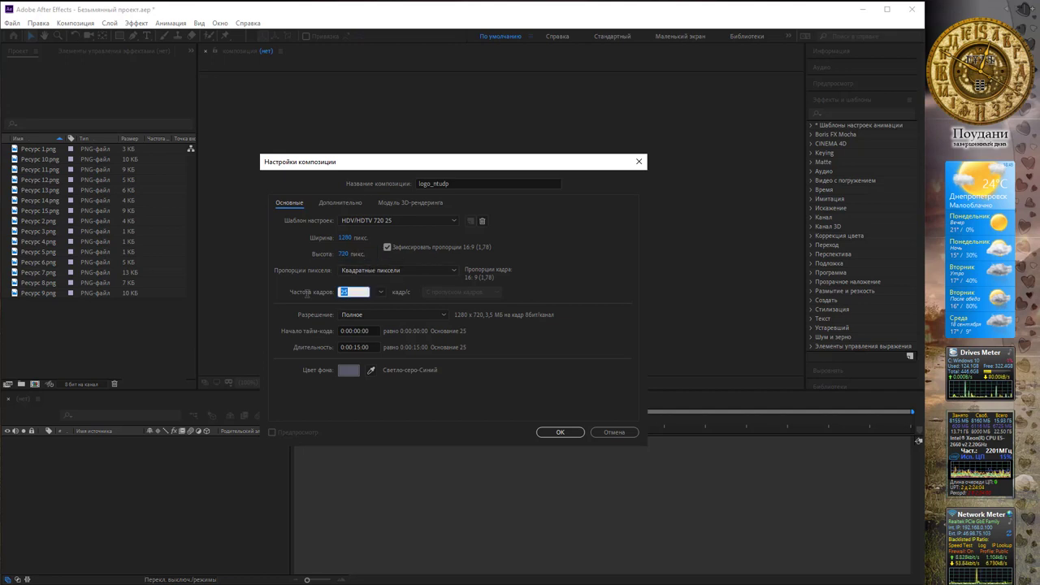
click(356, 347)
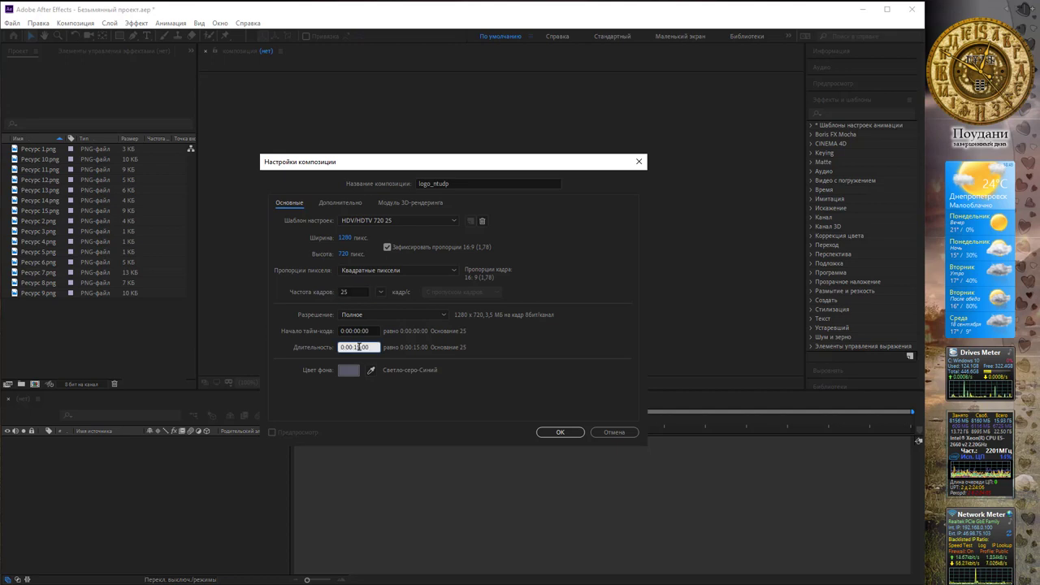
double_click(356, 347)
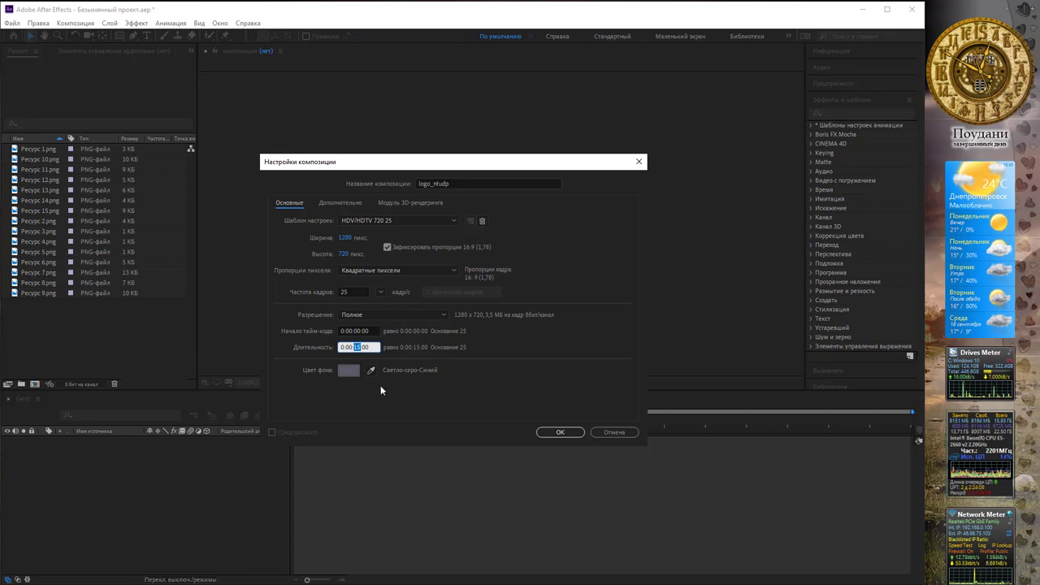
click(360, 347)
double_click(360, 347)
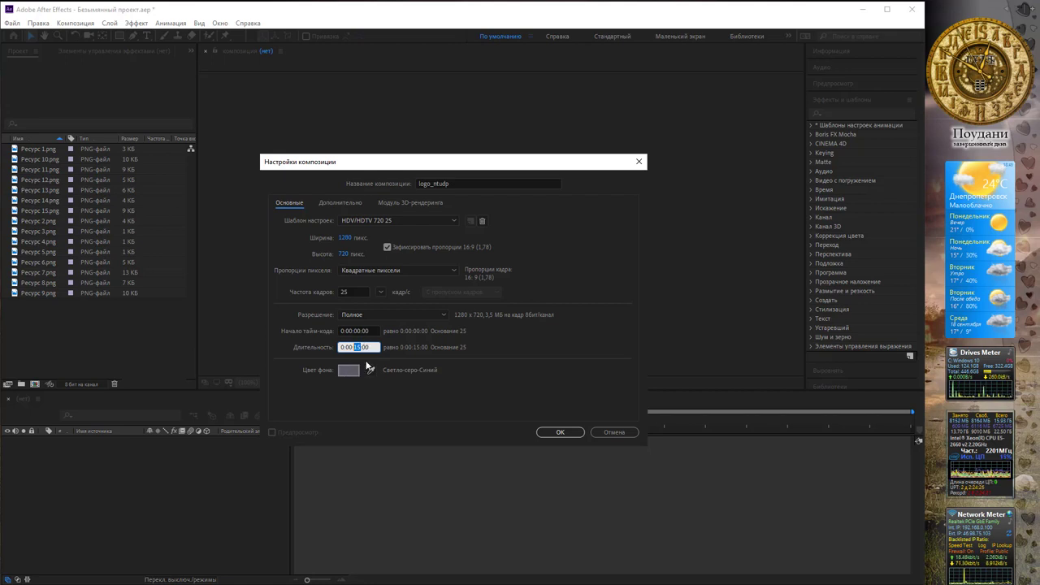
Pick a near-black background colour and create the logo_ntudp composition.
click(371, 371)
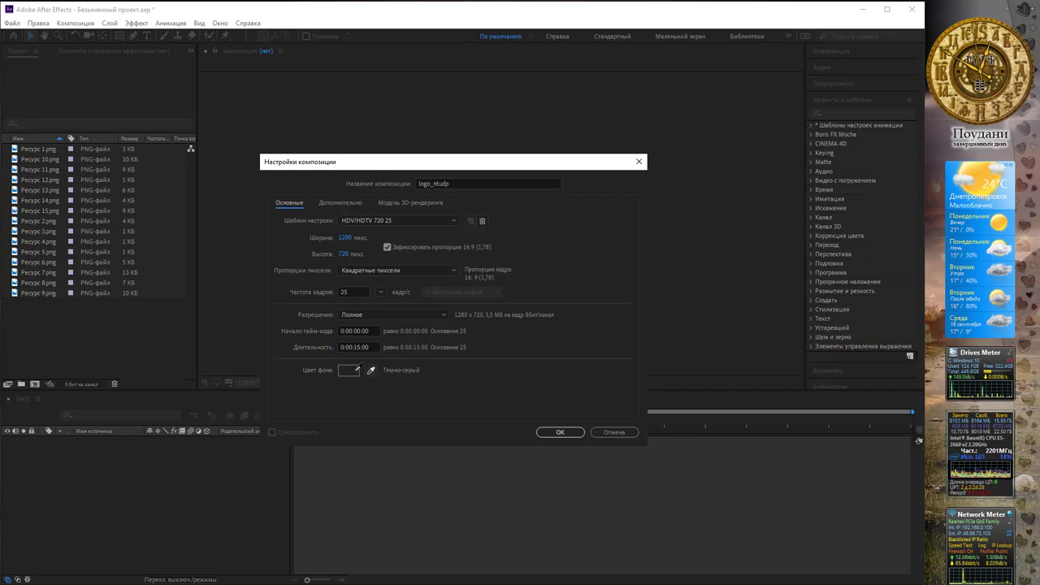
click(349, 371)
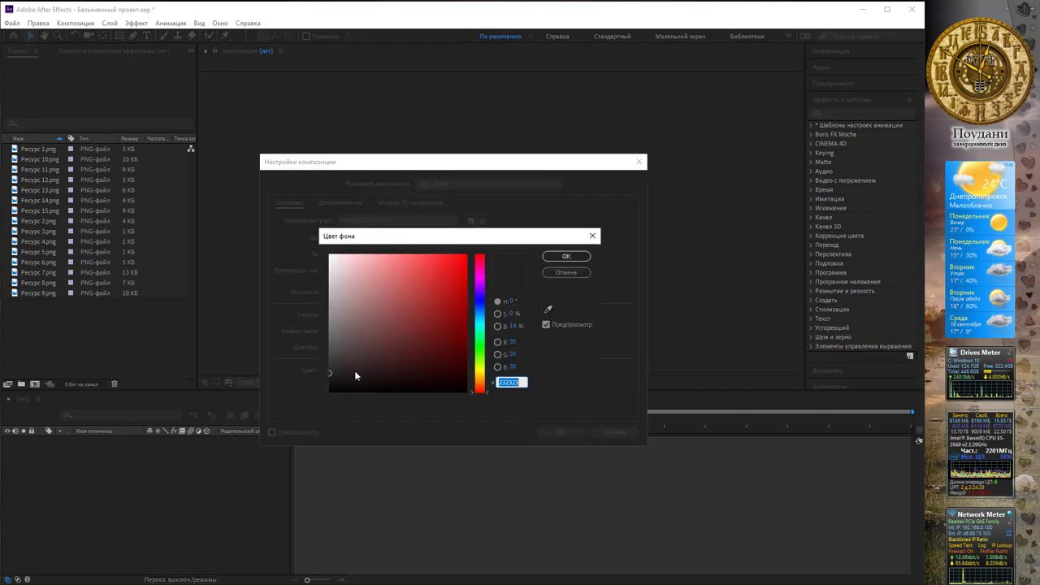
click(564, 256)
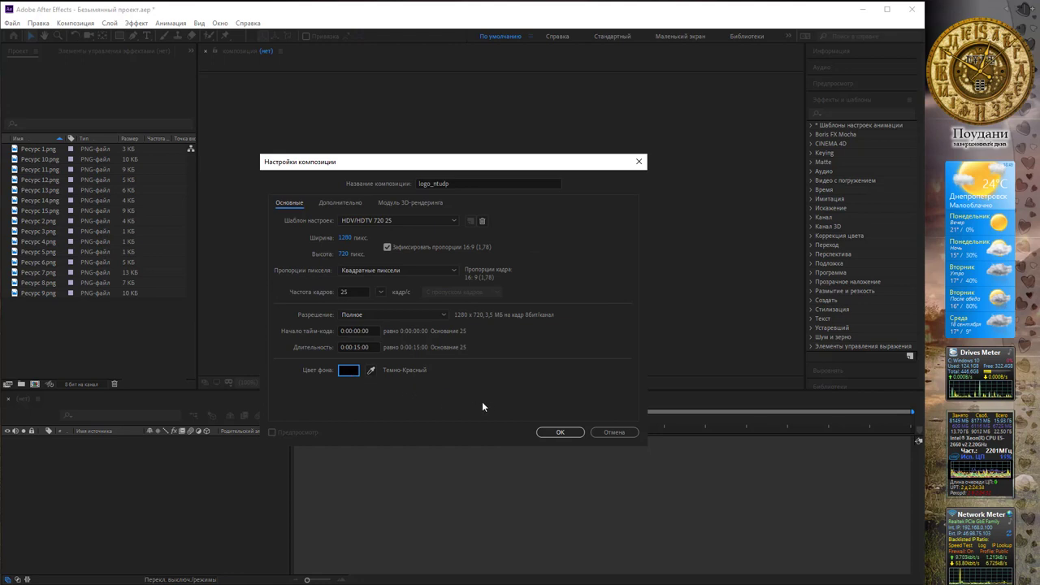
click(560, 432)
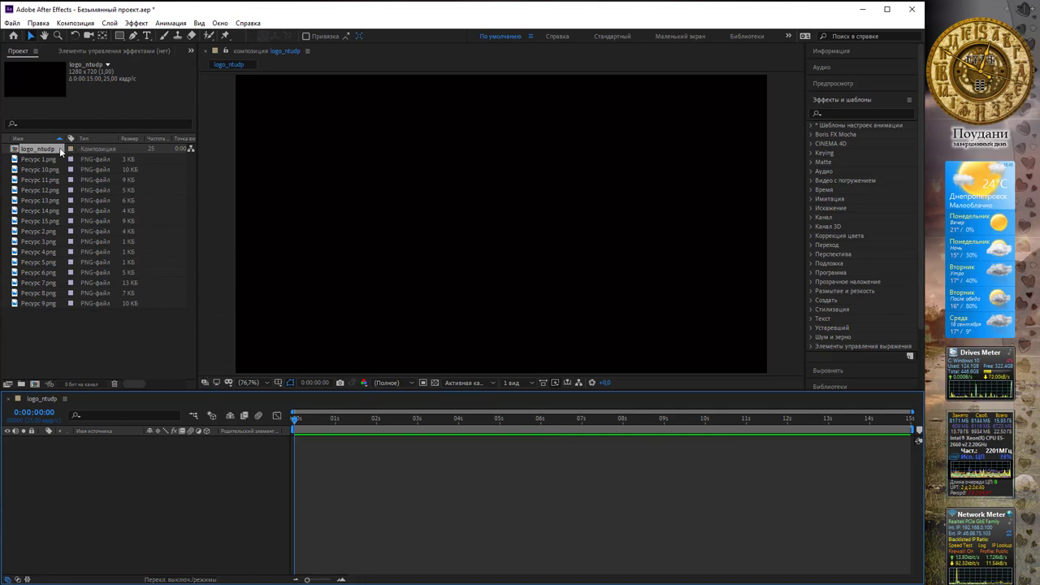
Select the logo_ntudp composition and widen the composition viewer.
click(104, 151)
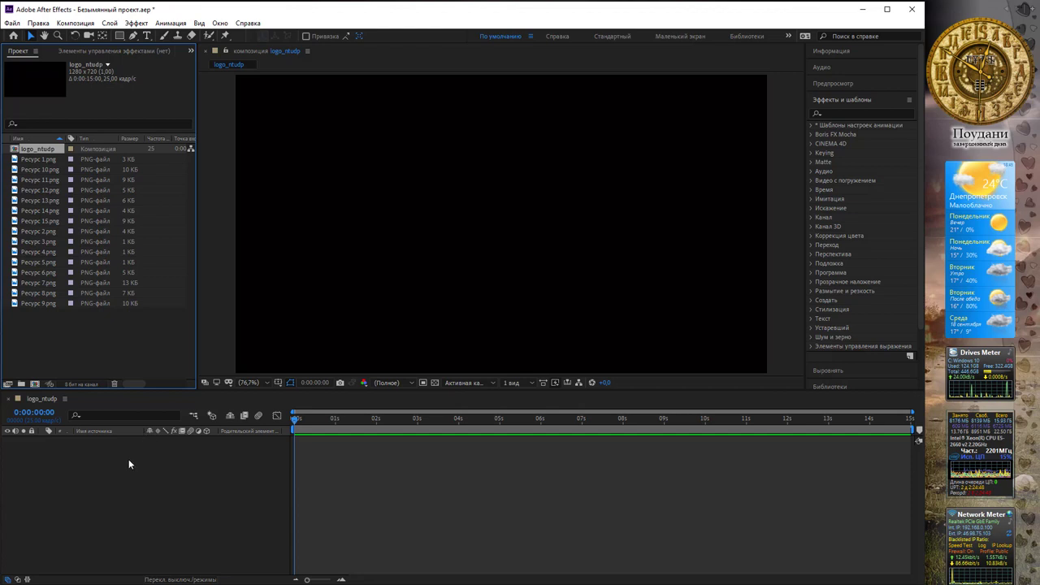
right_click(107, 347)
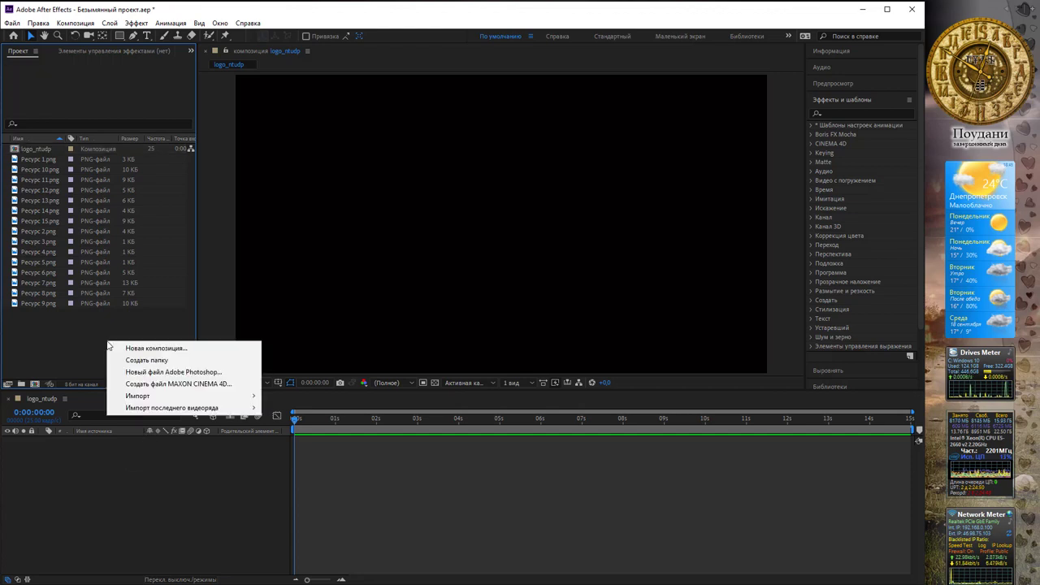
click(143, 475)
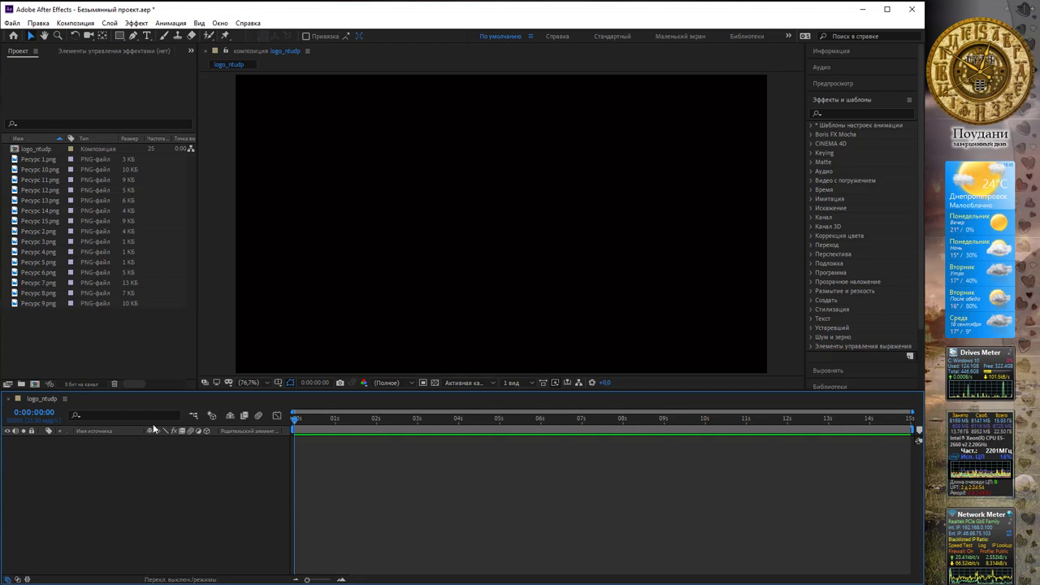
drag(198, 382, 177, 382)
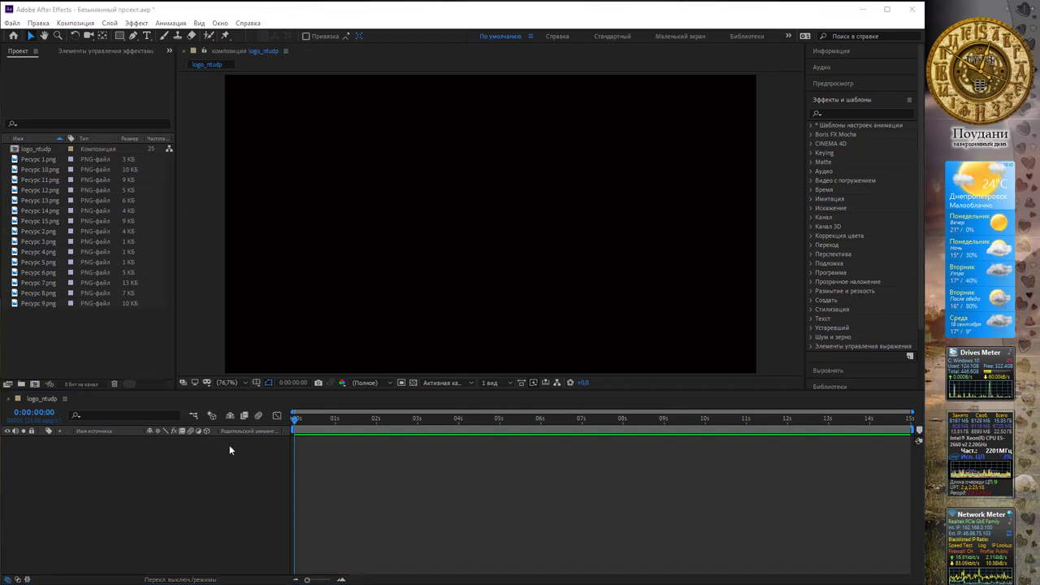
Add a new full-frame solid layer coloured light blue.
right_click(125, 468)
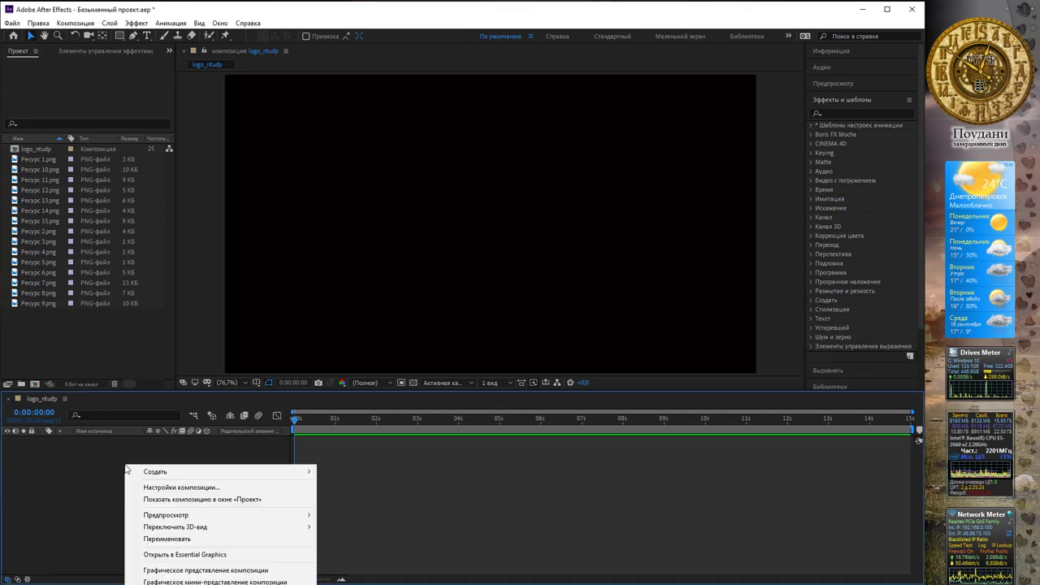
mouse_move(138, 474)
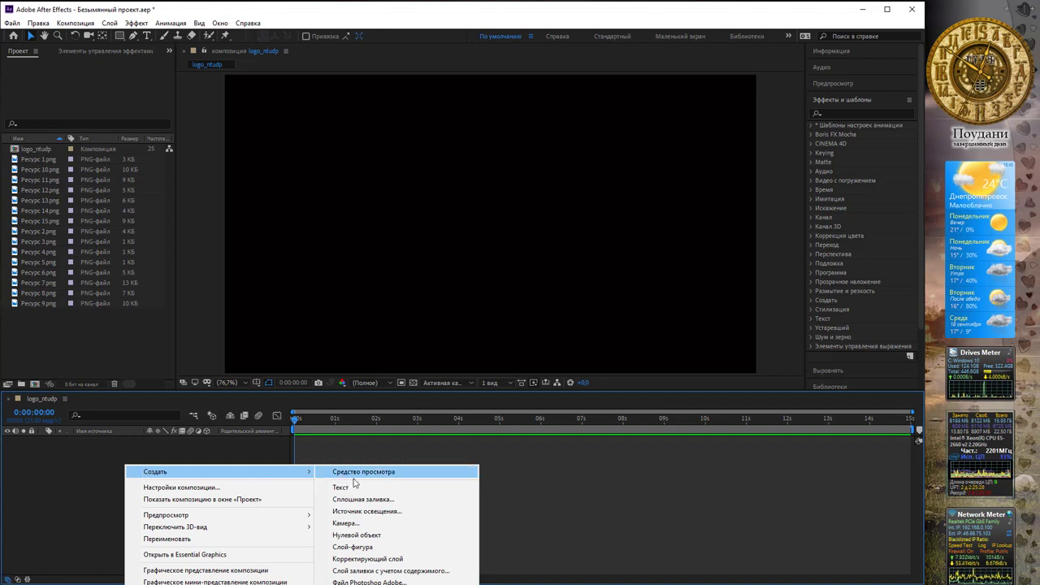
click(368, 500)
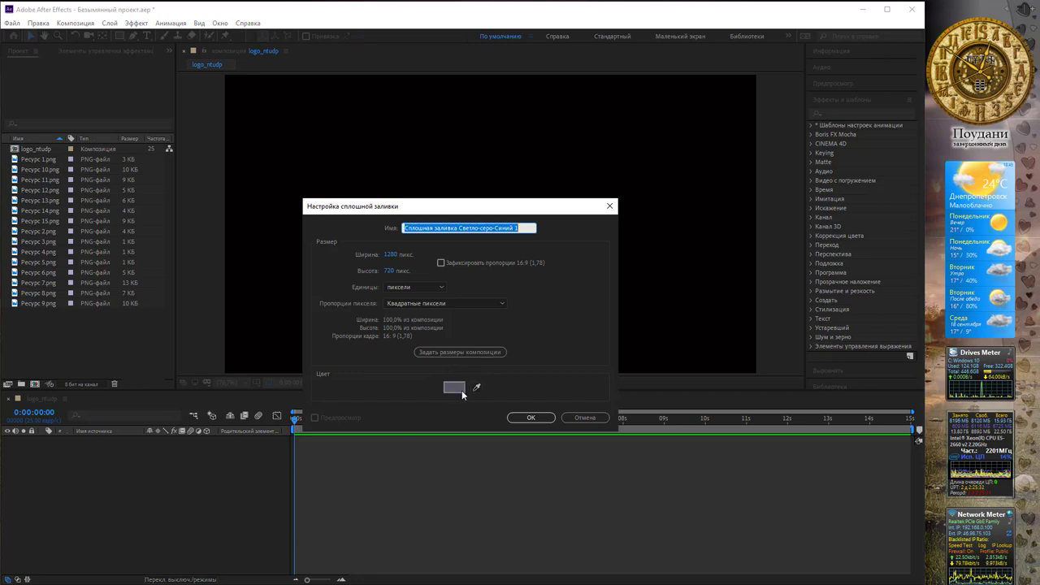
click(457, 387)
click(481, 324)
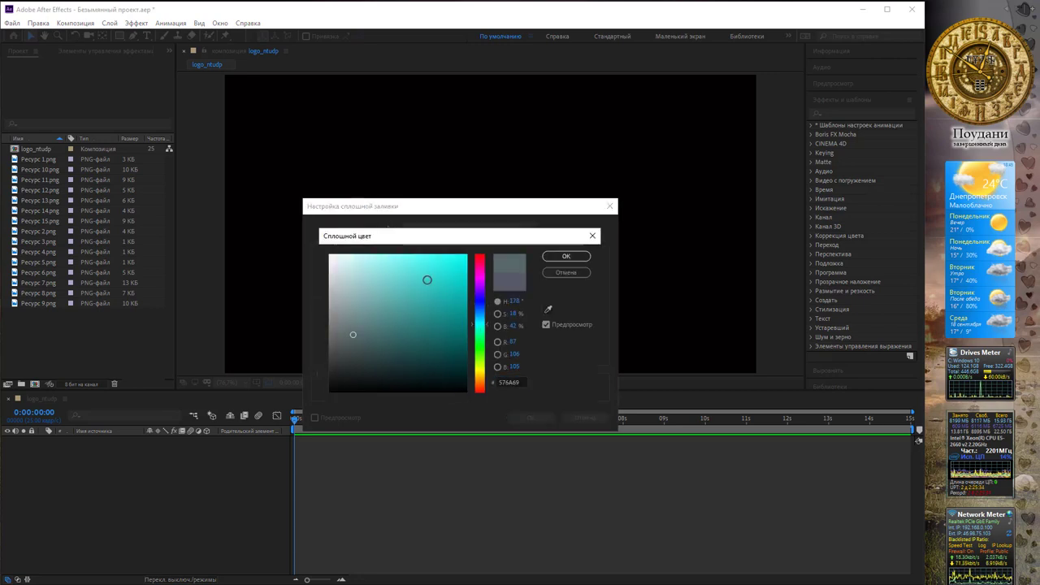
click(393, 270)
drag(480, 325, 480, 315)
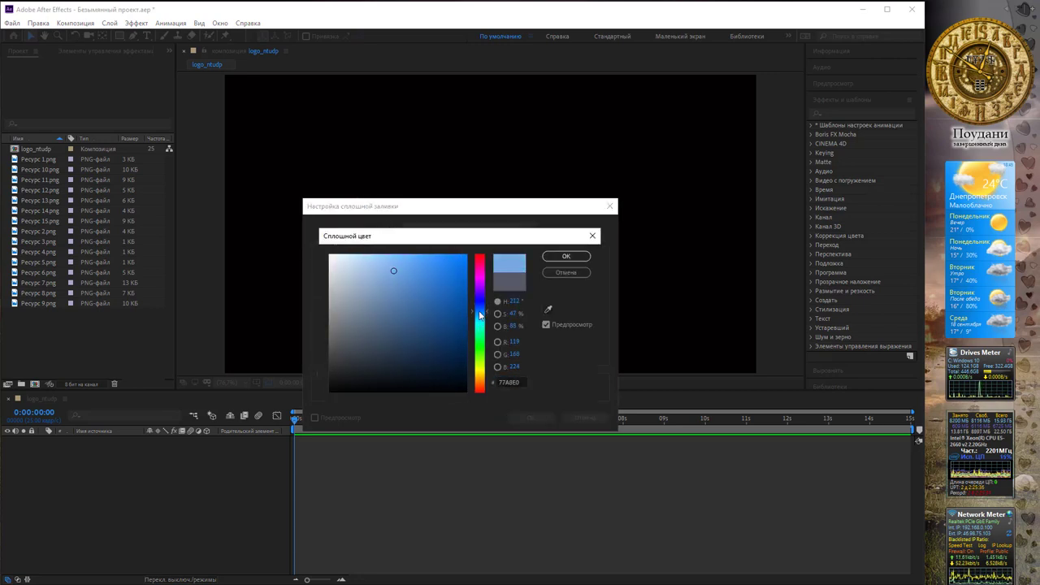
drag(394, 269, 404, 260)
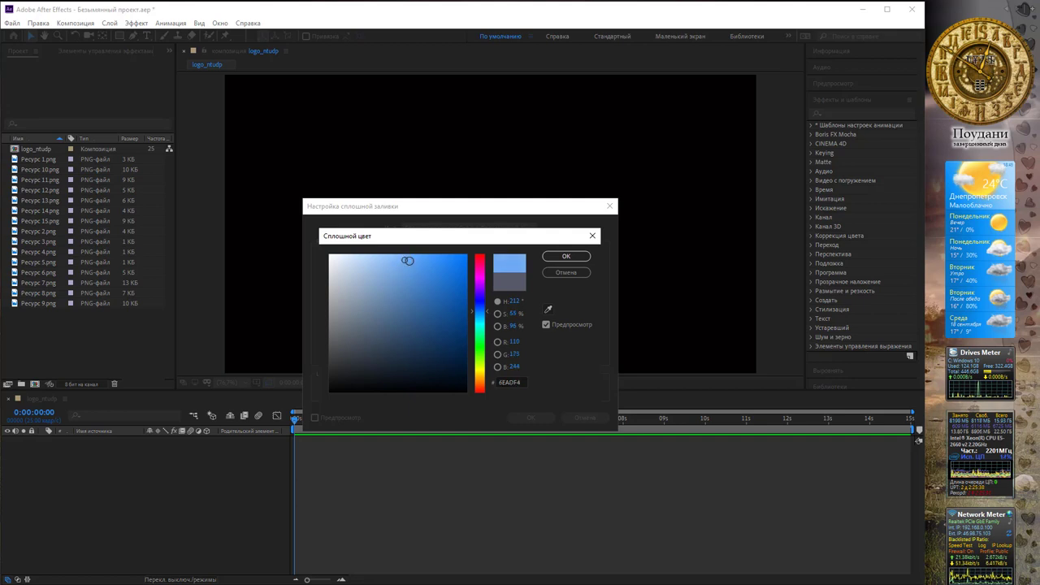
click(400, 260)
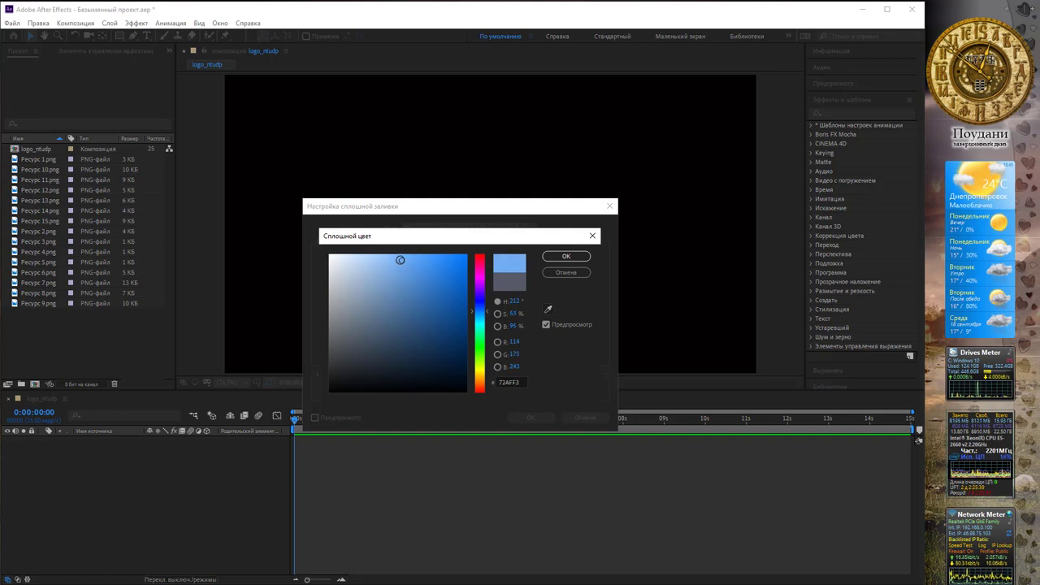
click(566, 256)
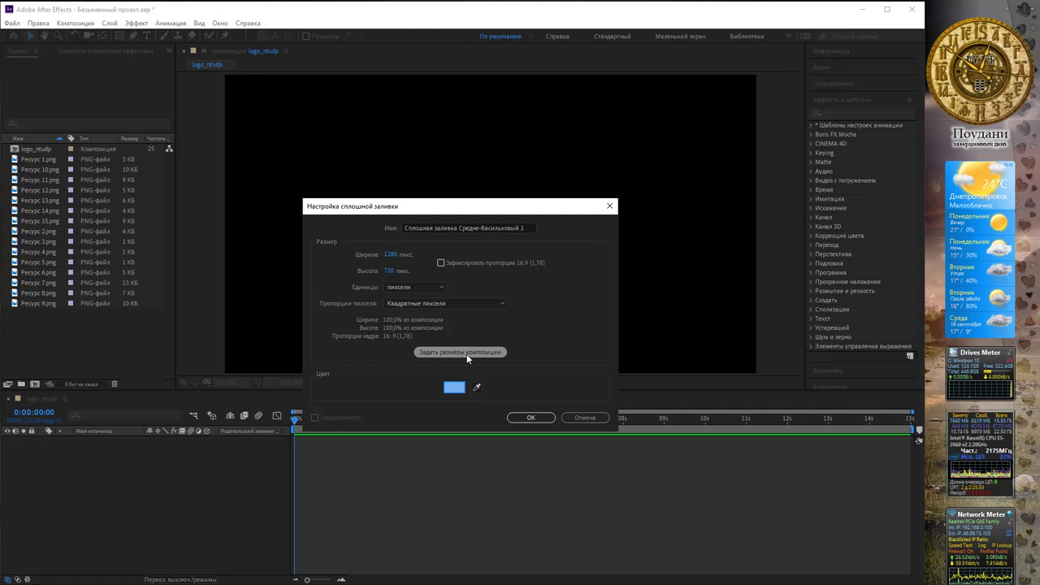
click(532, 418)
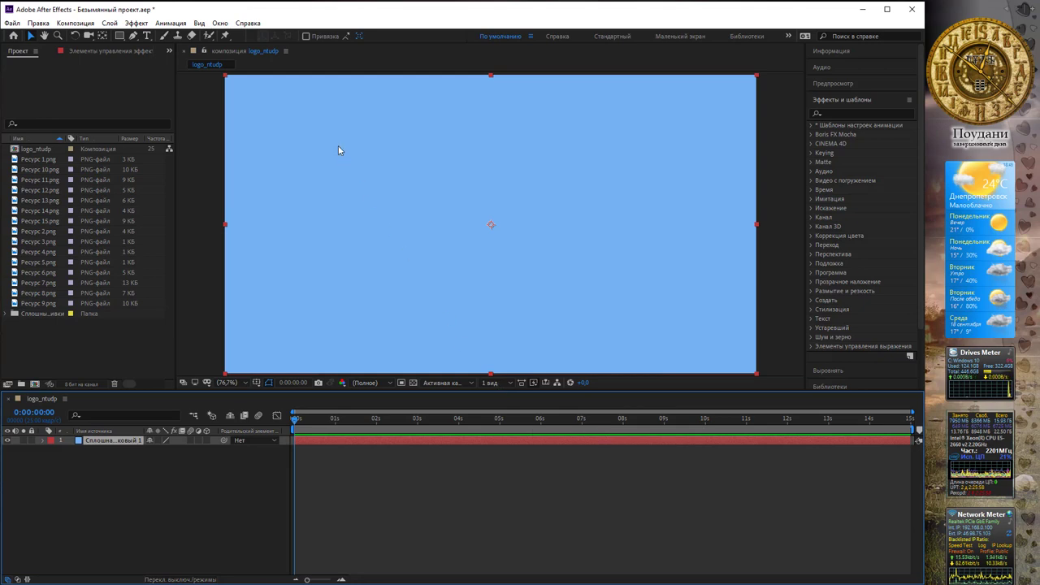
Add a black 1280×20 solid and drag it down to the frame's bottom edge.
right_click(120, 464)
mouse_move(198, 471)
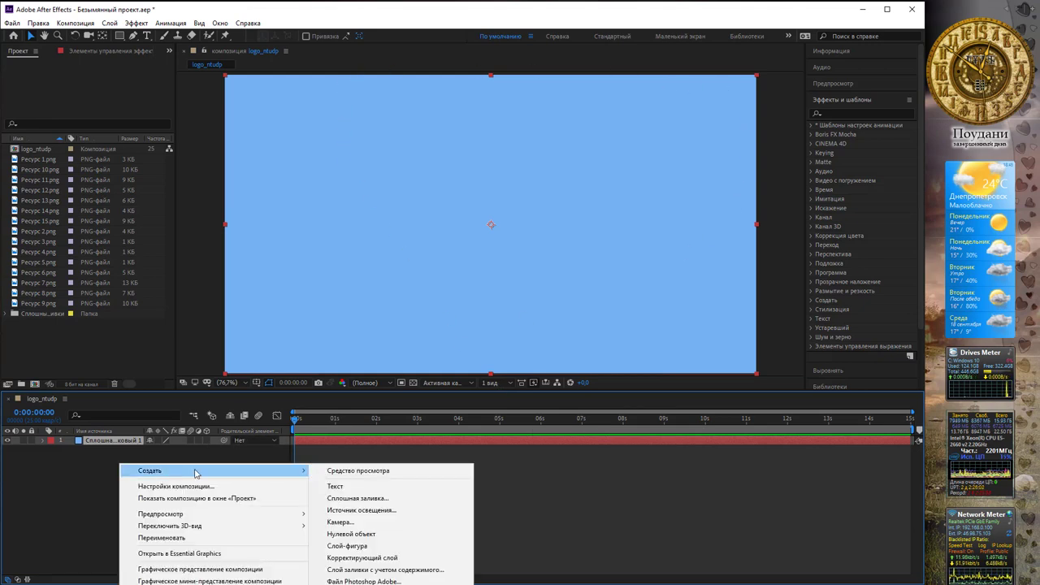
click(386, 500)
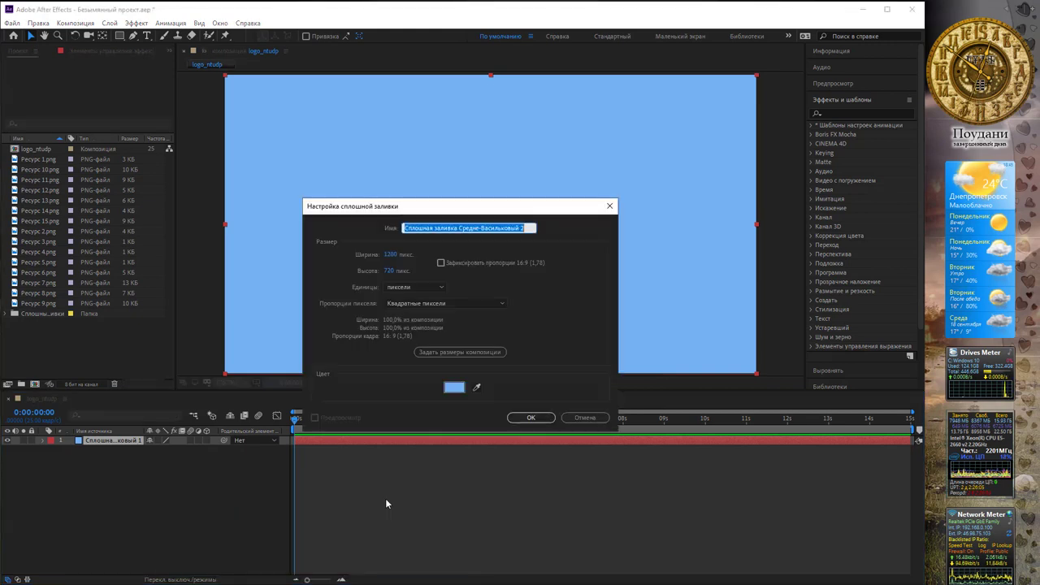
click(463, 388)
click(465, 391)
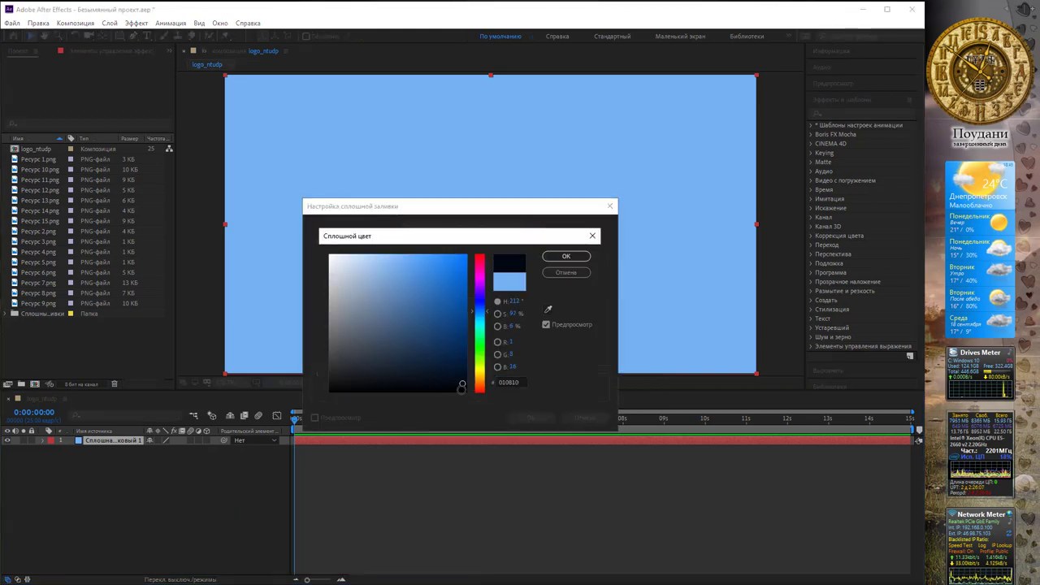
click(564, 258)
click(389, 271)
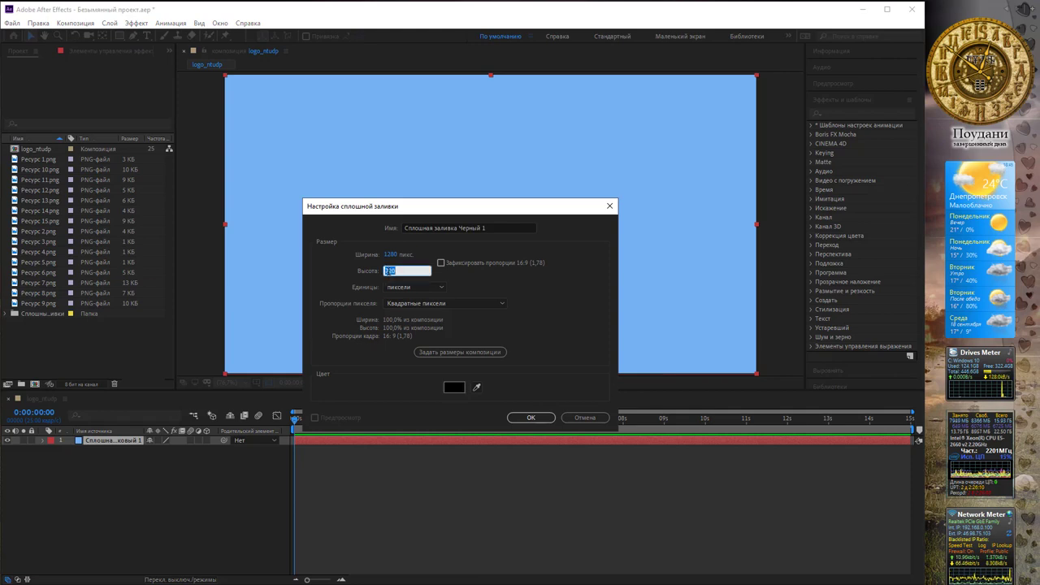
text(2)
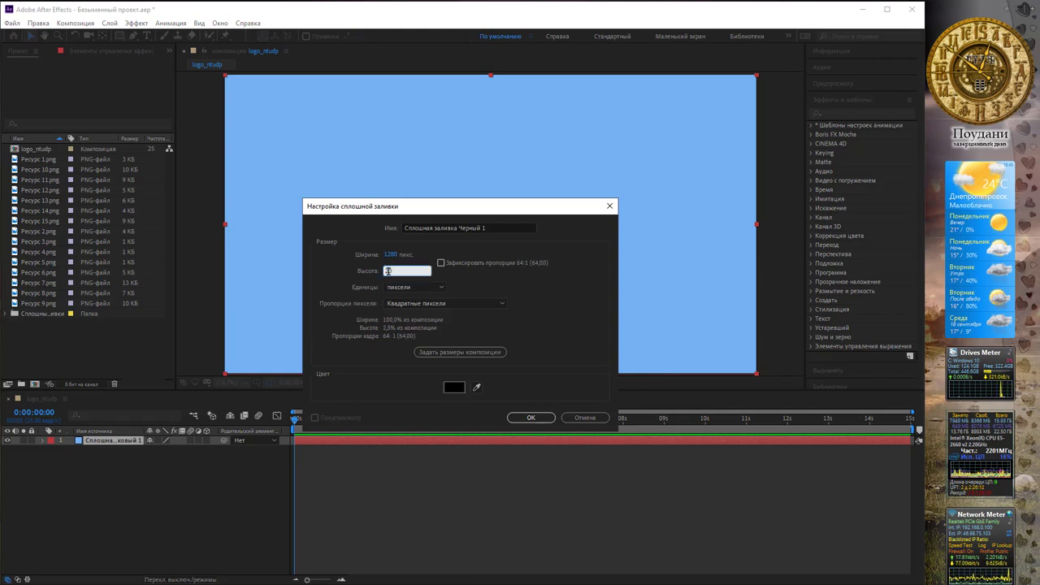
text(0)
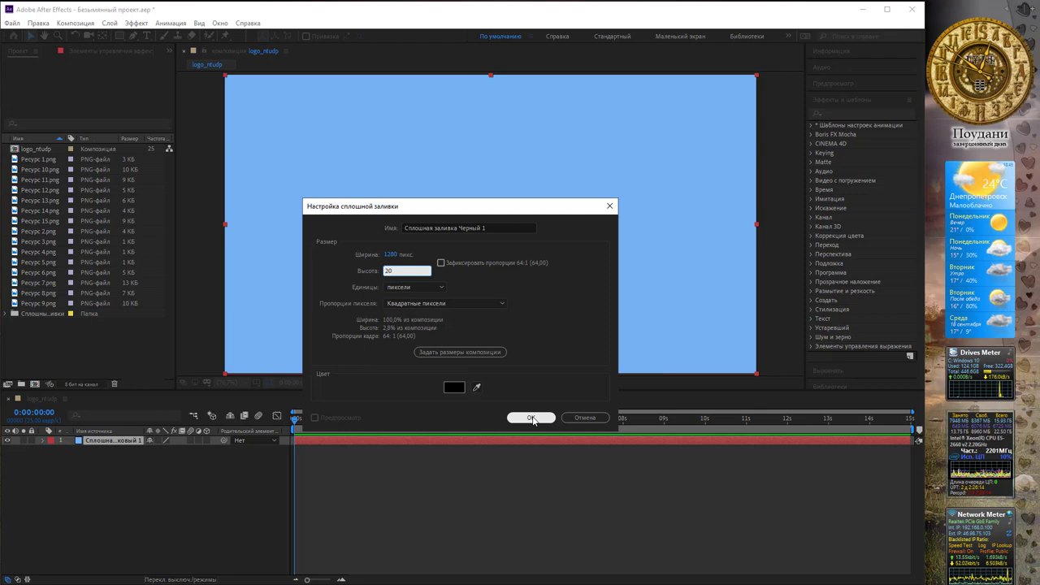
click(533, 419)
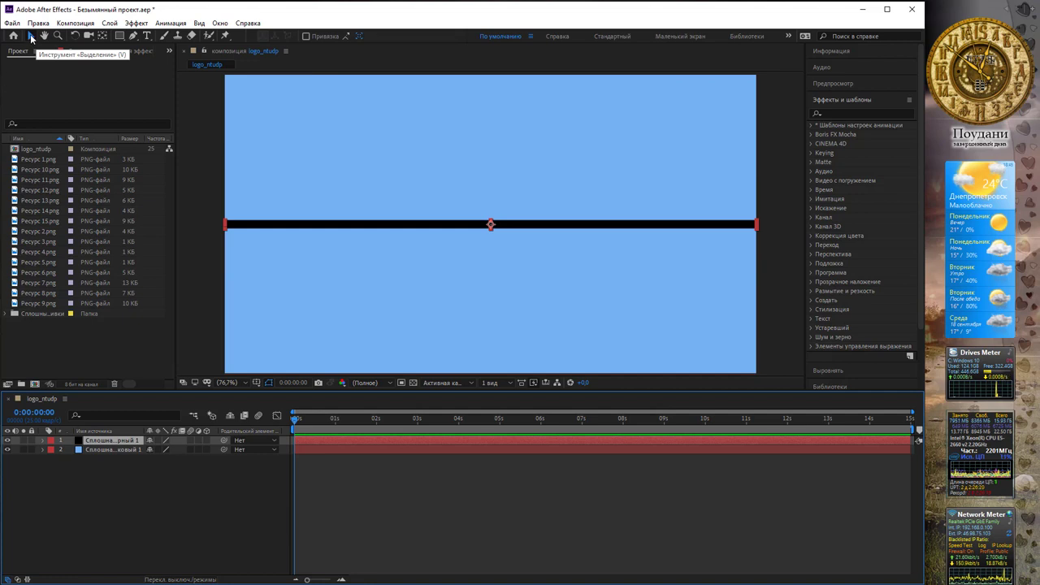
drag(443, 226, 442, 364)
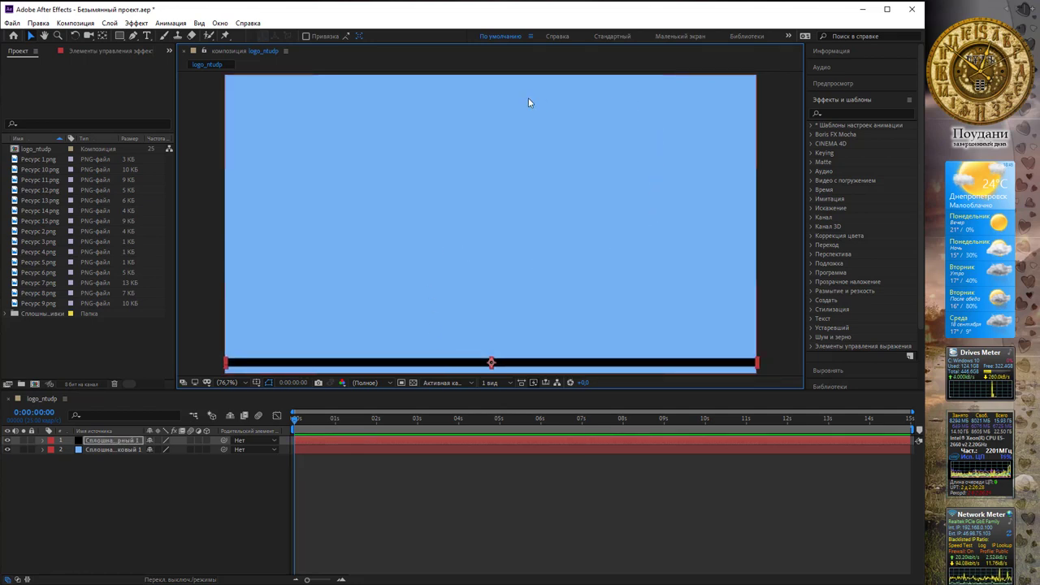
Select the black bar layer and preview the Ресурс 1–7 PNG assets in the Project panel.
click(394, 352)
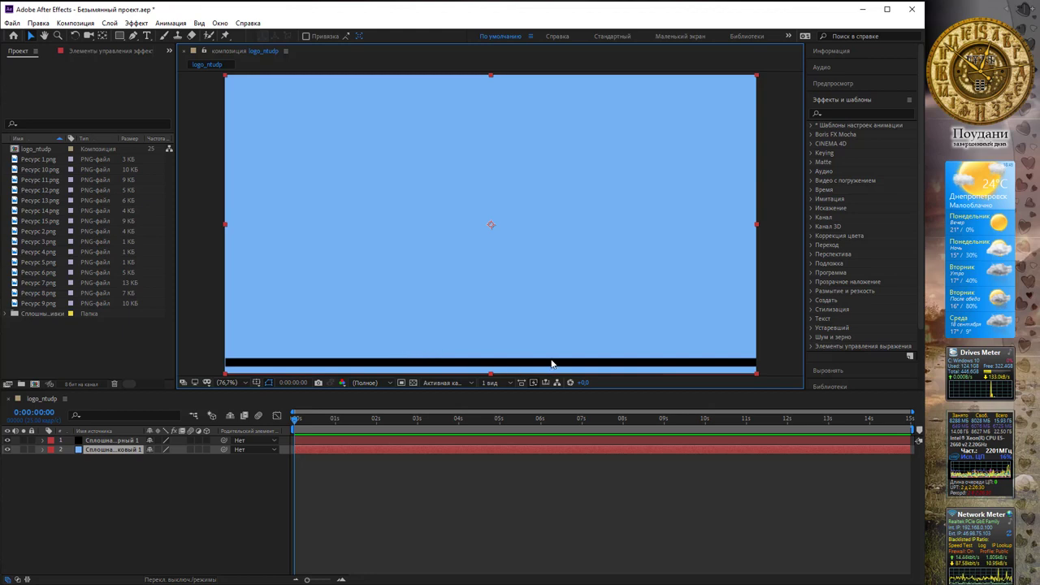
ctrl+click(114, 440)
click(114, 443)
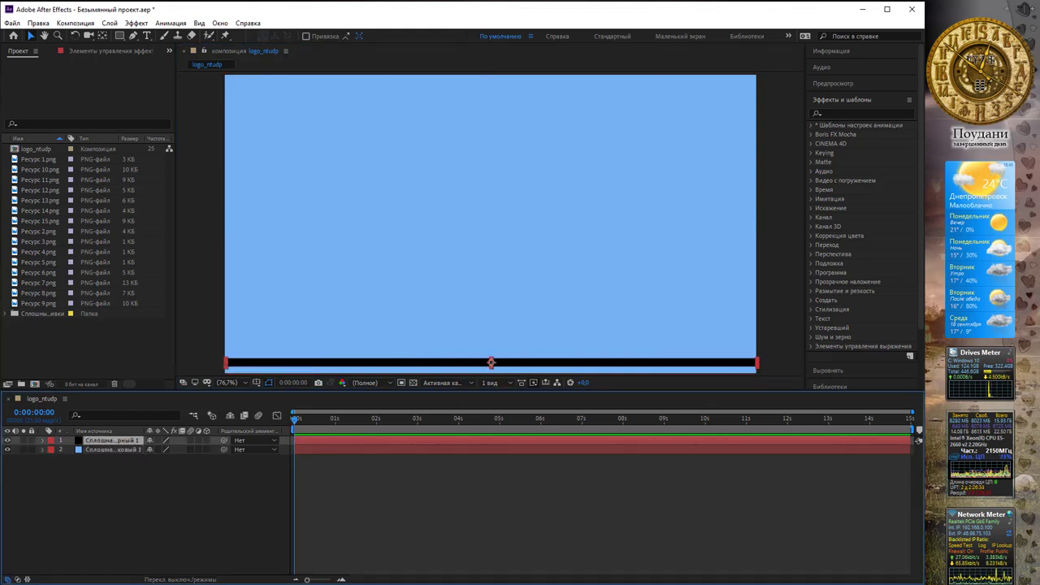
click(73, 160)
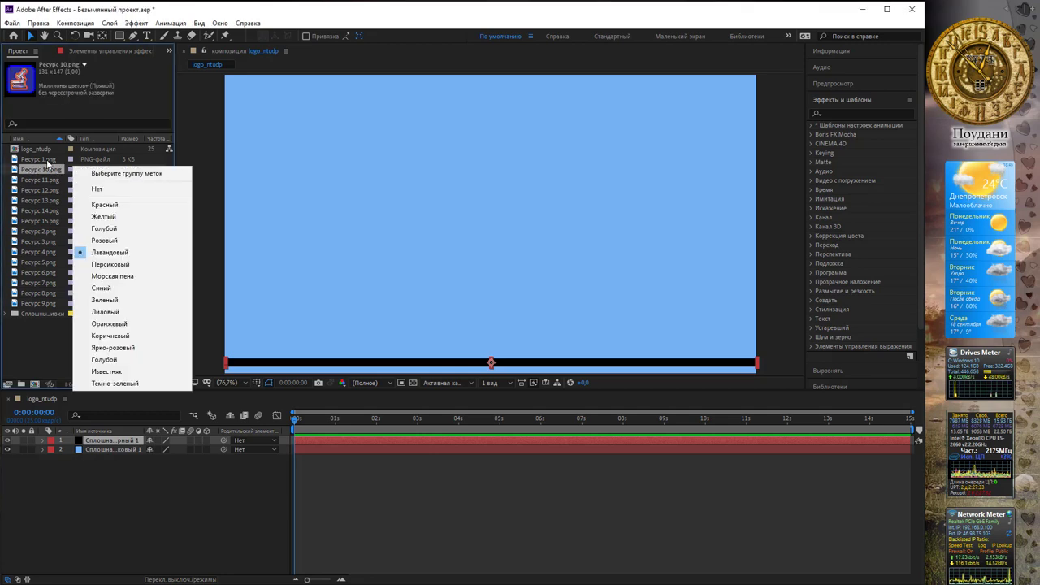
click(48, 161)
click(48, 170)
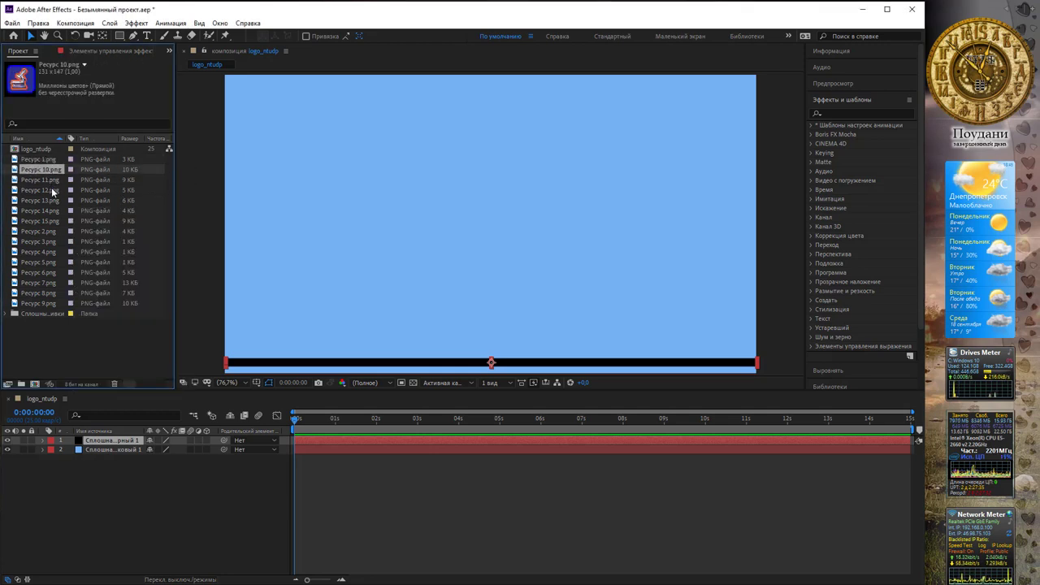
click(49, 234)
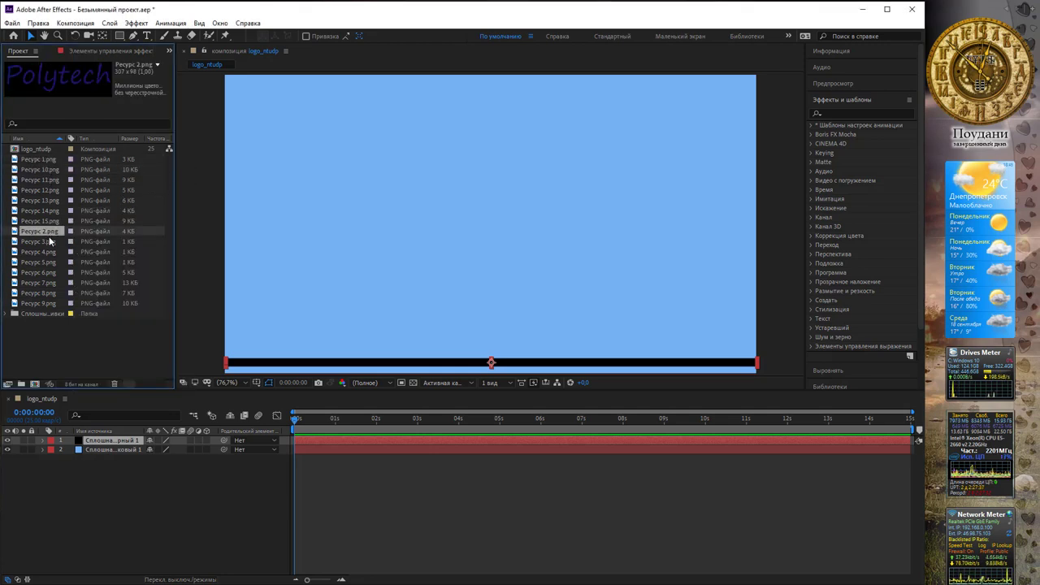
click(48, 243)
click(49, 253)
click(50, 263)
click(51, 273)
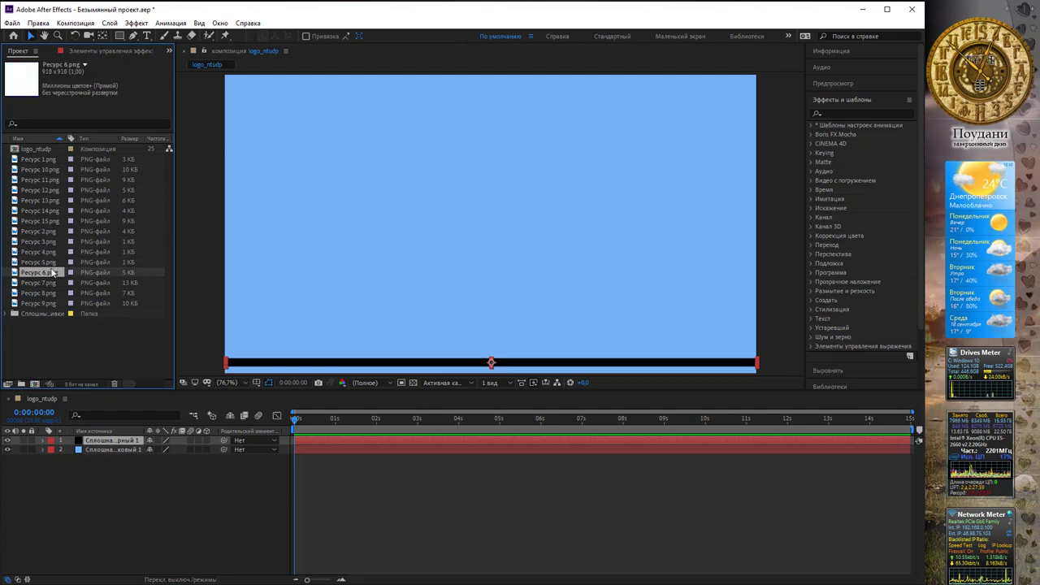
click(52, 283)
click(52, 272)
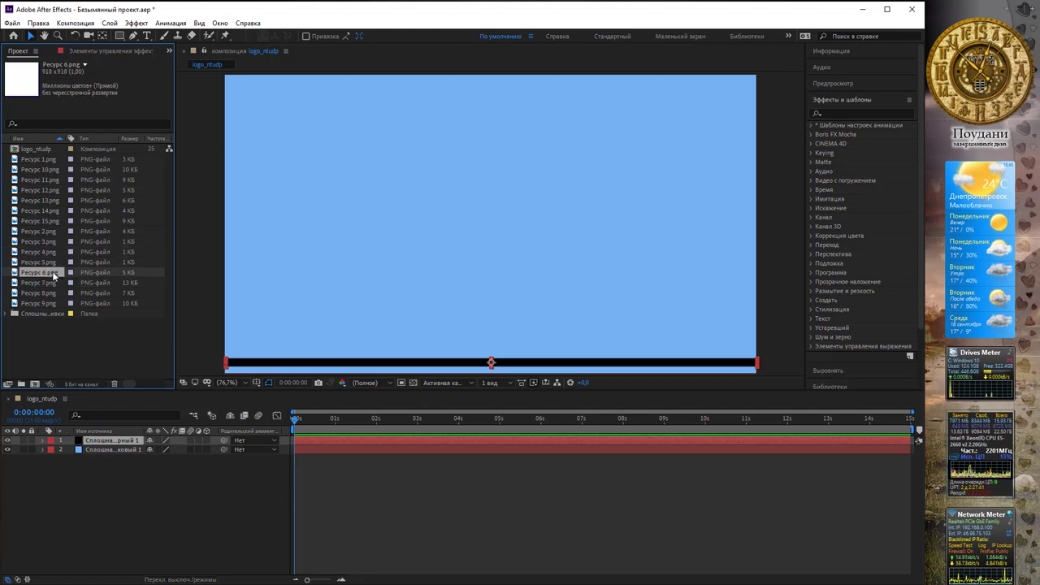
click(54, 283)
Place Ресурс 7.png near the composition's lower-left corner and expand its layer properties.
drag(54, 283, 319, 329)
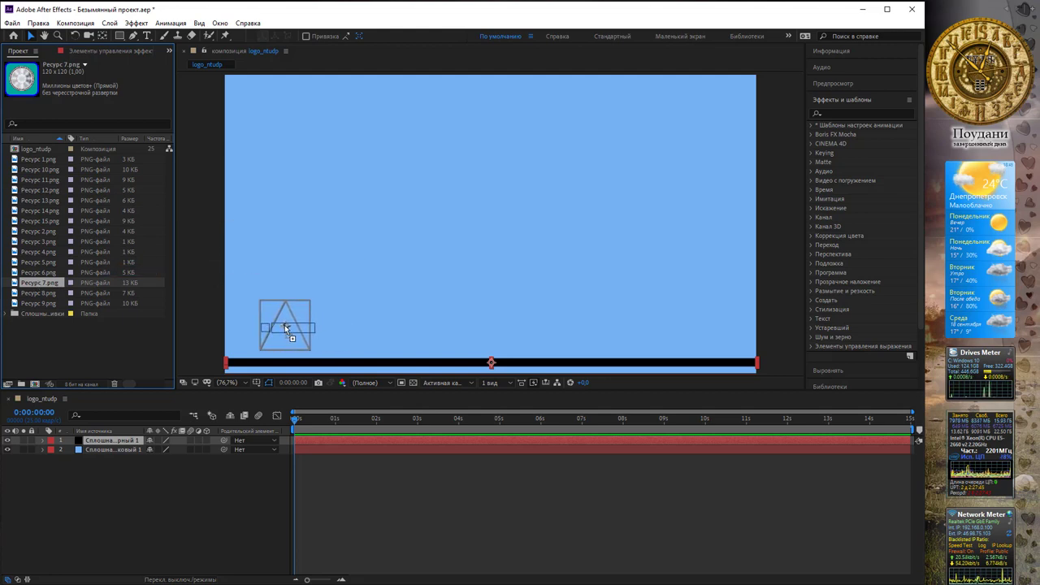
drag(319, 328, 284, 327)
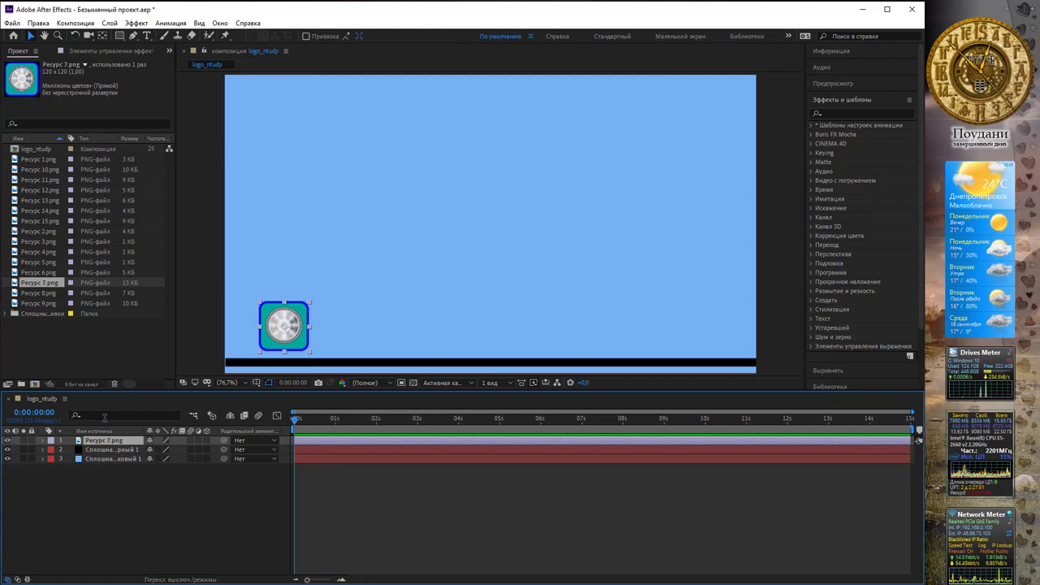
click(73, 488)
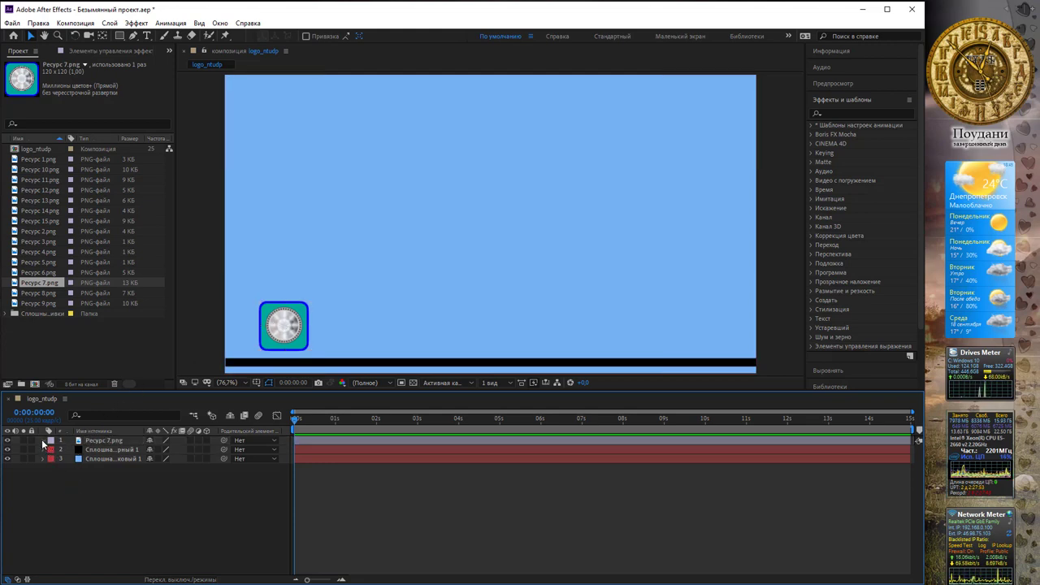
click(43, 441)
Set Position and Rotation keyframes for the Ресурс 7.png icon at one second.
click(53, 450)
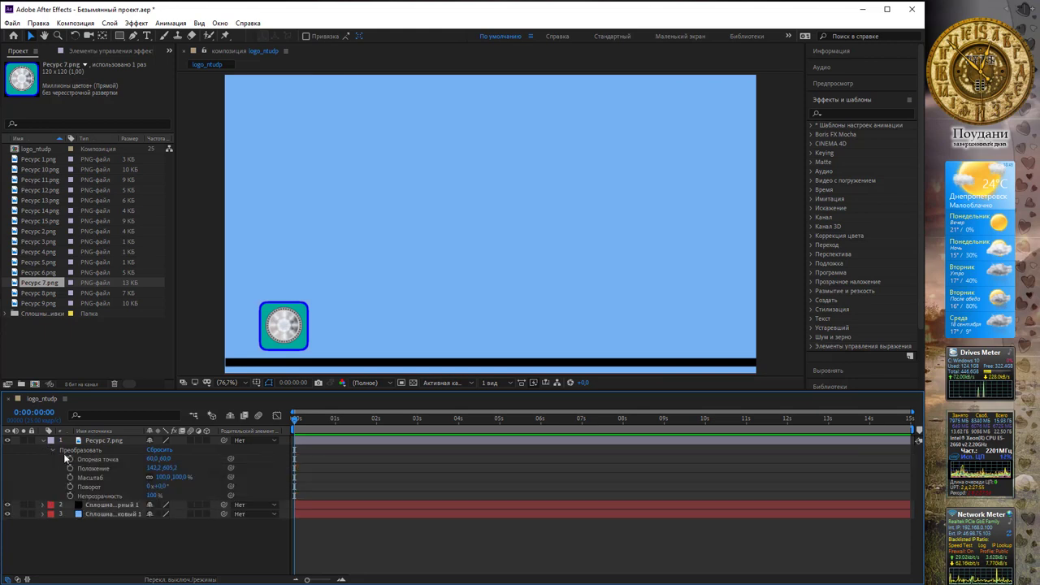
click(124, 441)
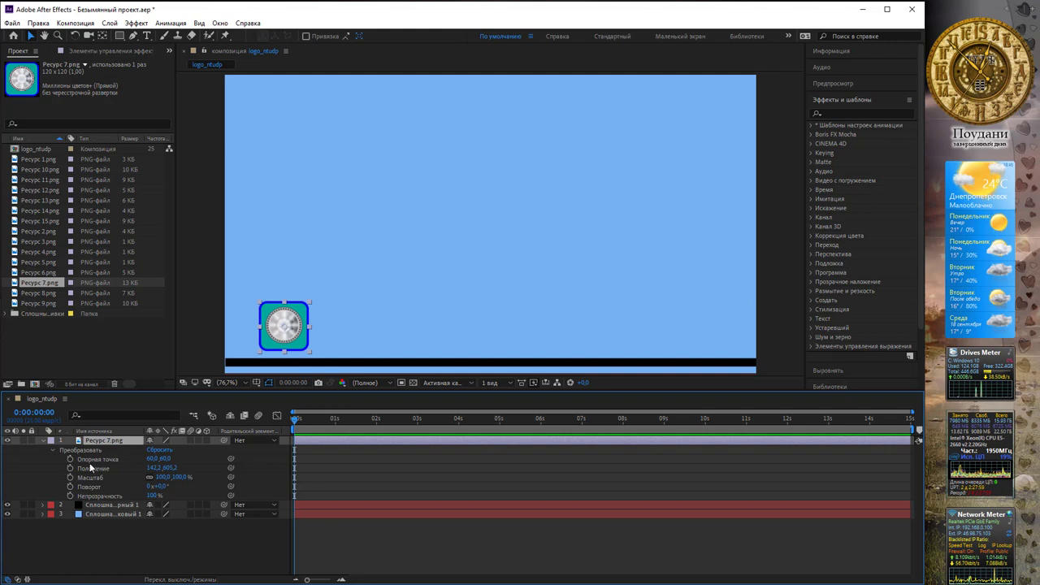
click(52, 449)
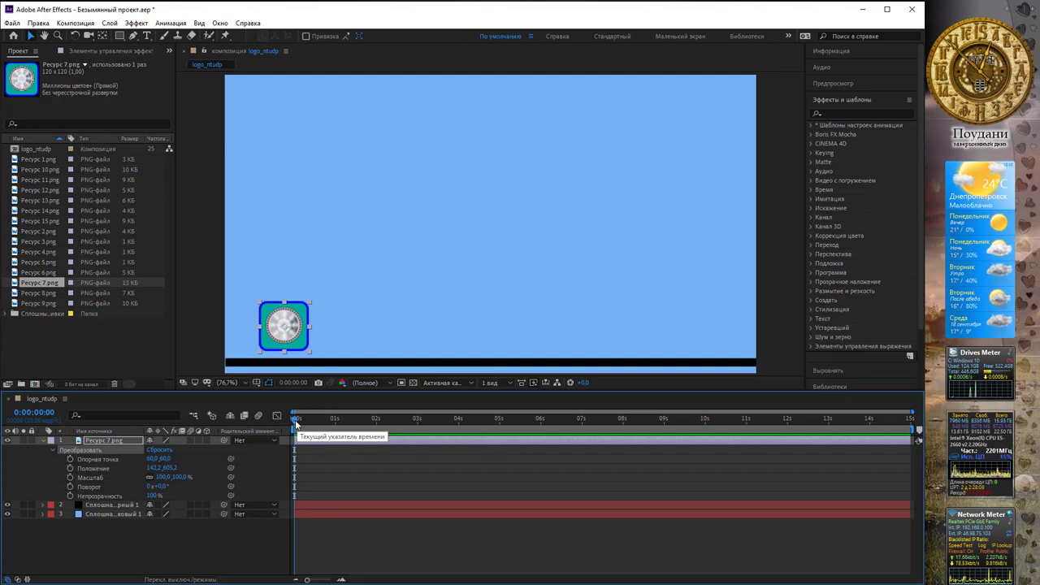
drag(295, 420, 335, 421)
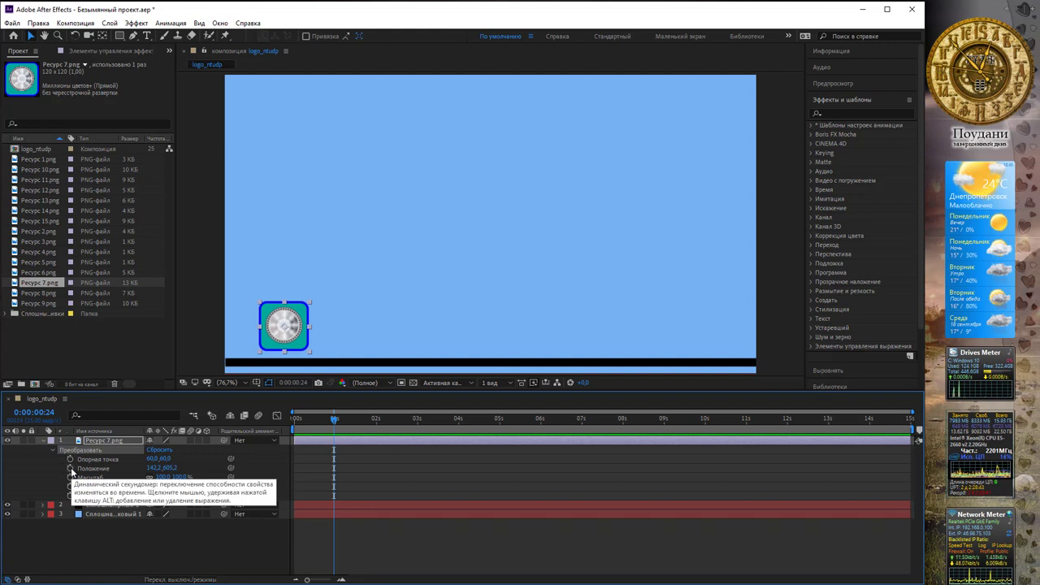
click(71, 469)
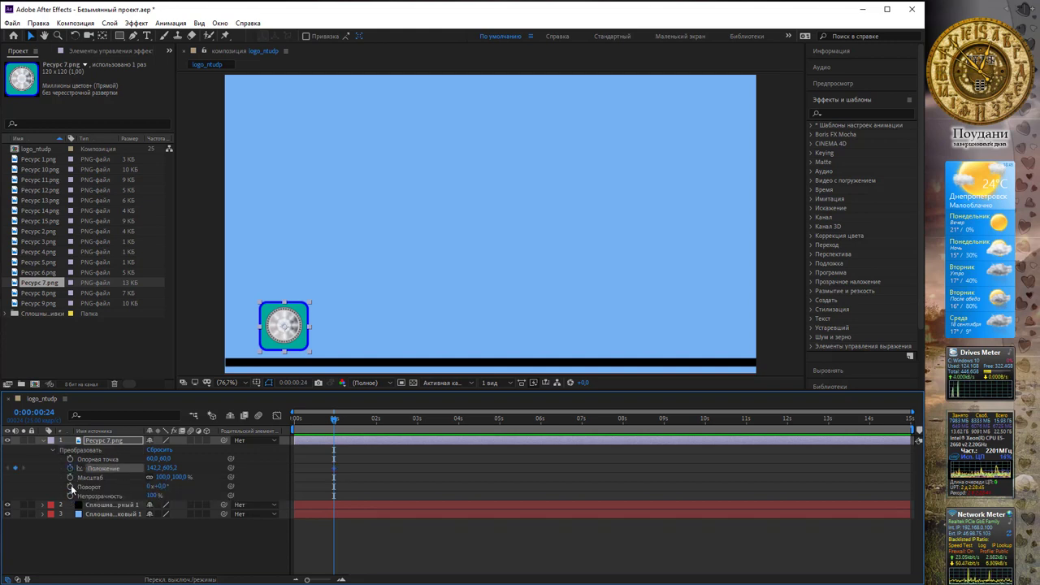
click(70, 487)
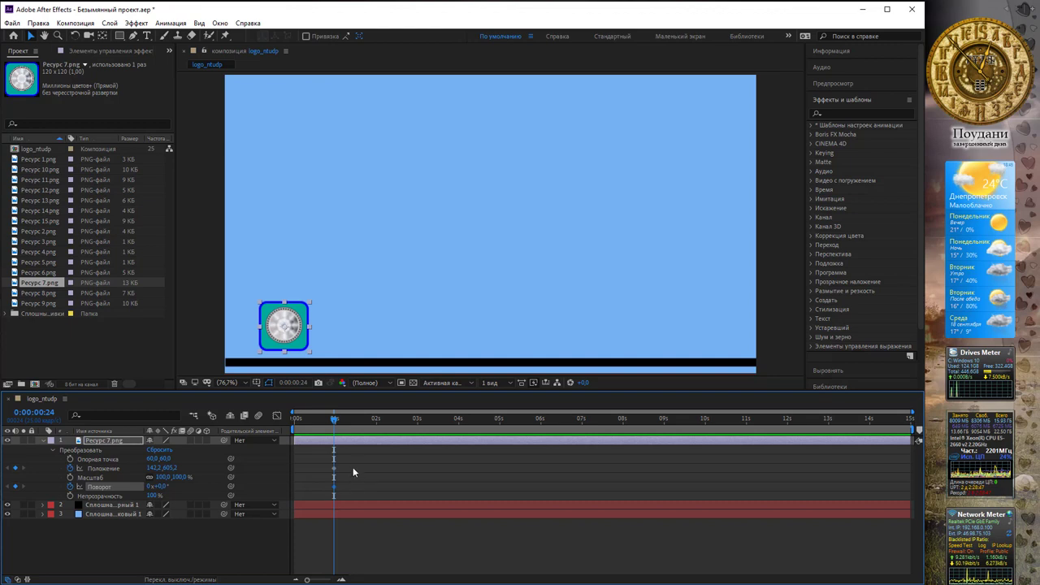
drag(353, 472, 325, 496)
click(355, 473)
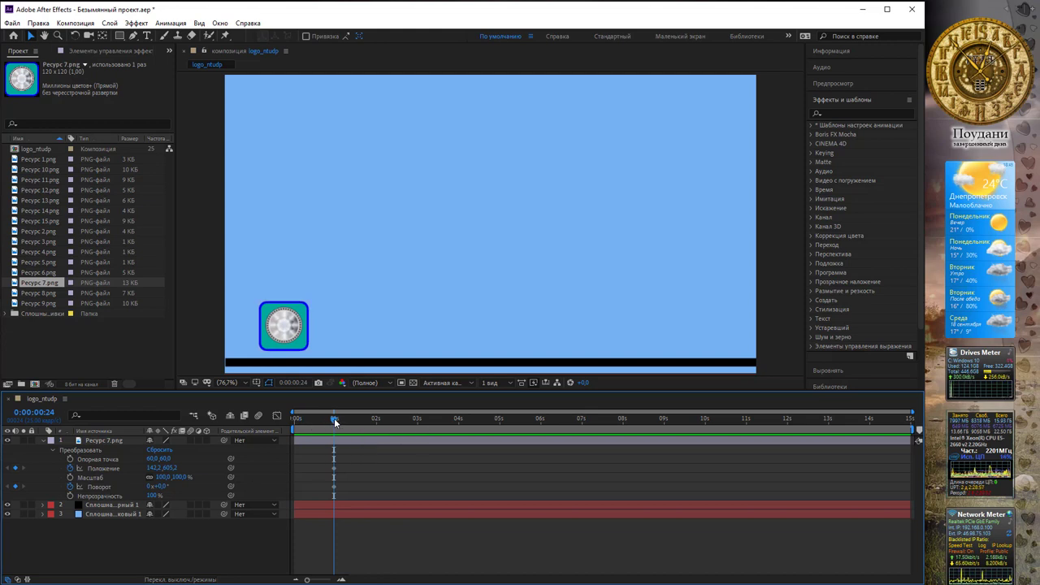
Add rotation keyframes of -7° at 0:00:00:22 and +7° one frame earlier.
drag(335, 421, 331, 421)
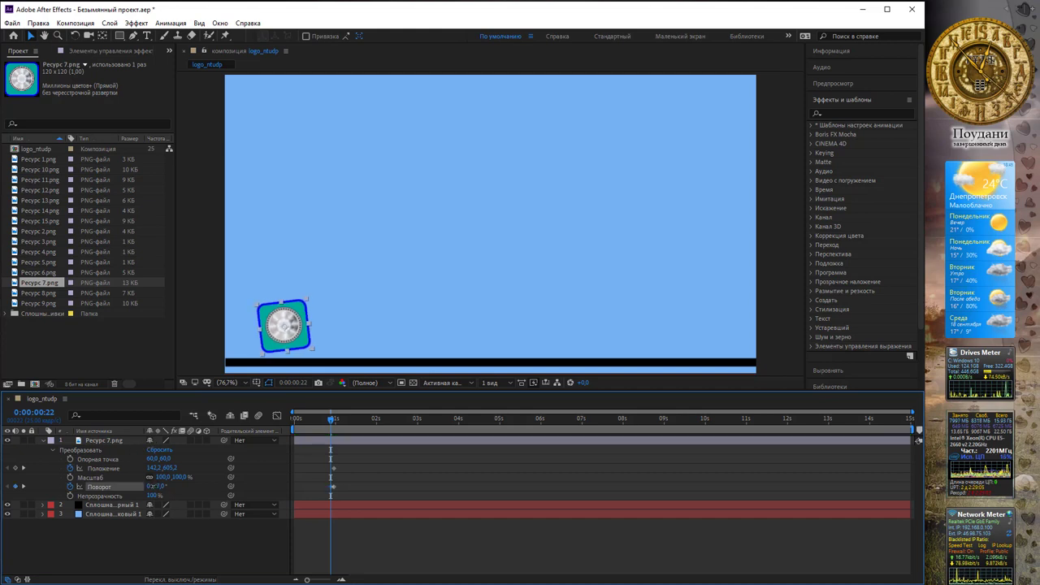
drag(151, 486, 142, 486)
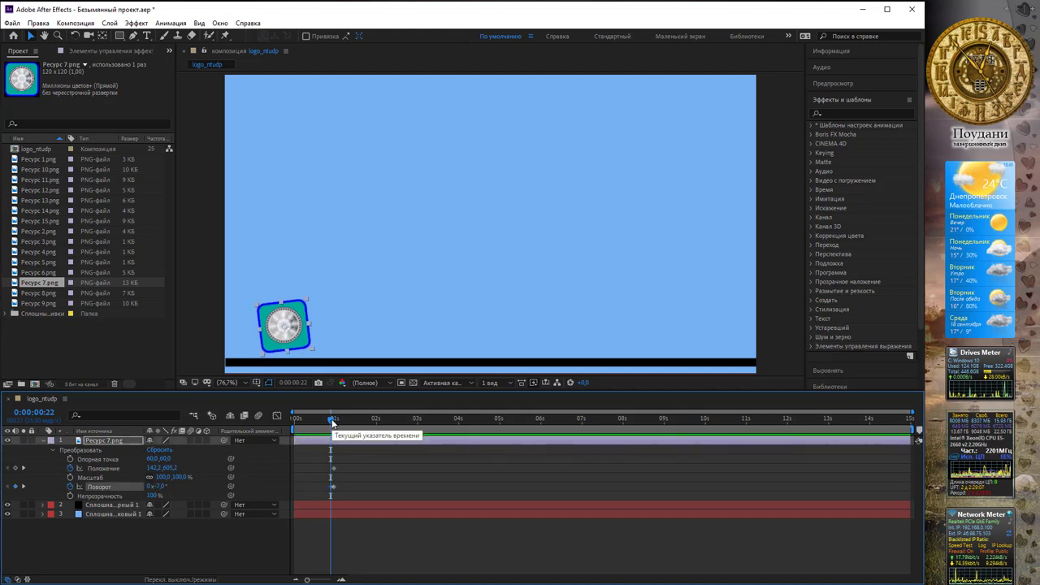
drag(332, 421, 330, 423)
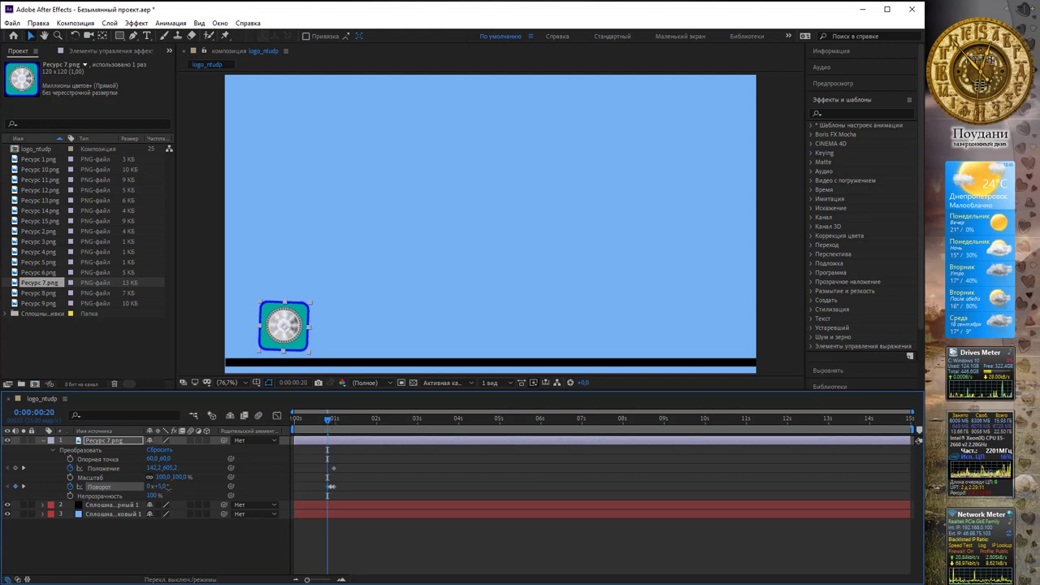
drag(161, 493, 172, 493)
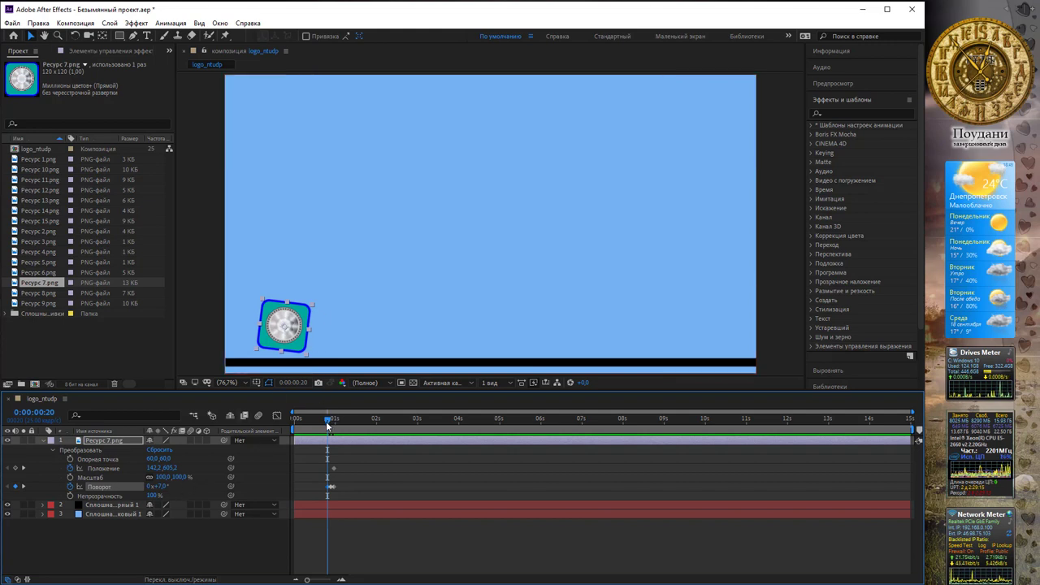
drag(326, 421, 323, 422)
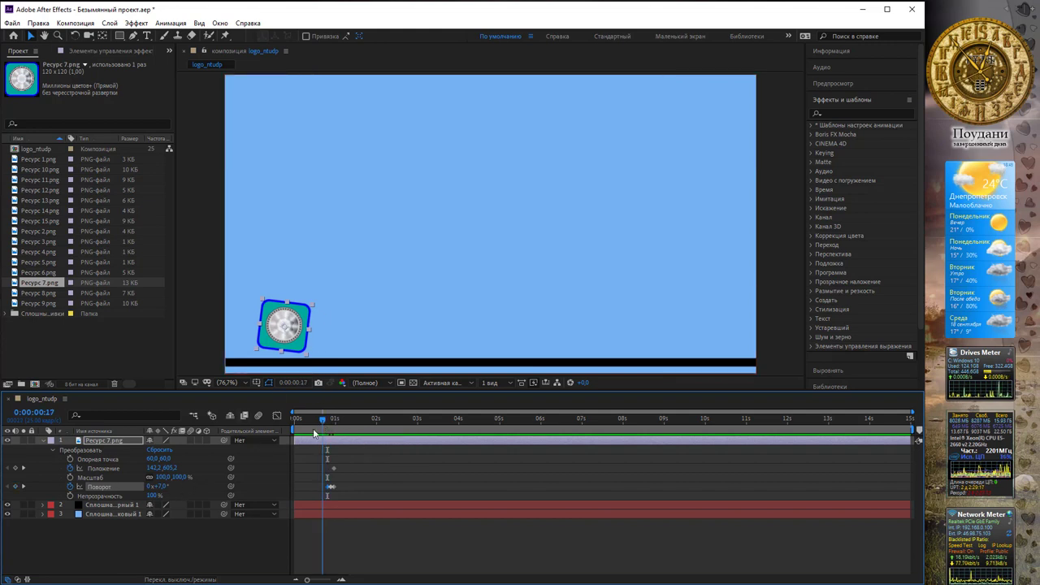
Add Position keyframes curving the gear through the canvas centre to a start beyond the top-right edge.
drag(284, 325, 297, 306)
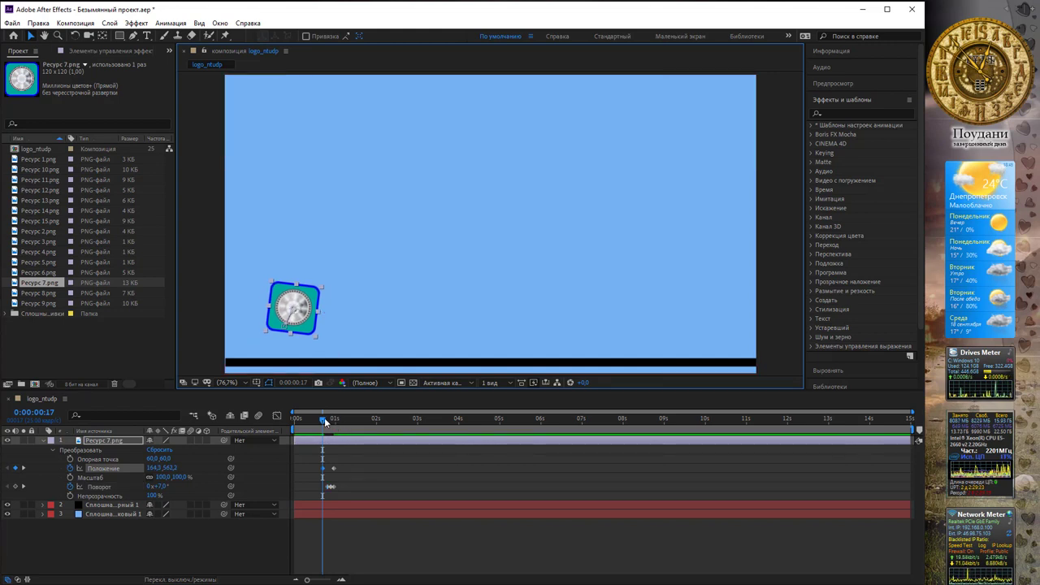
drag(324, 417, 311, 418)
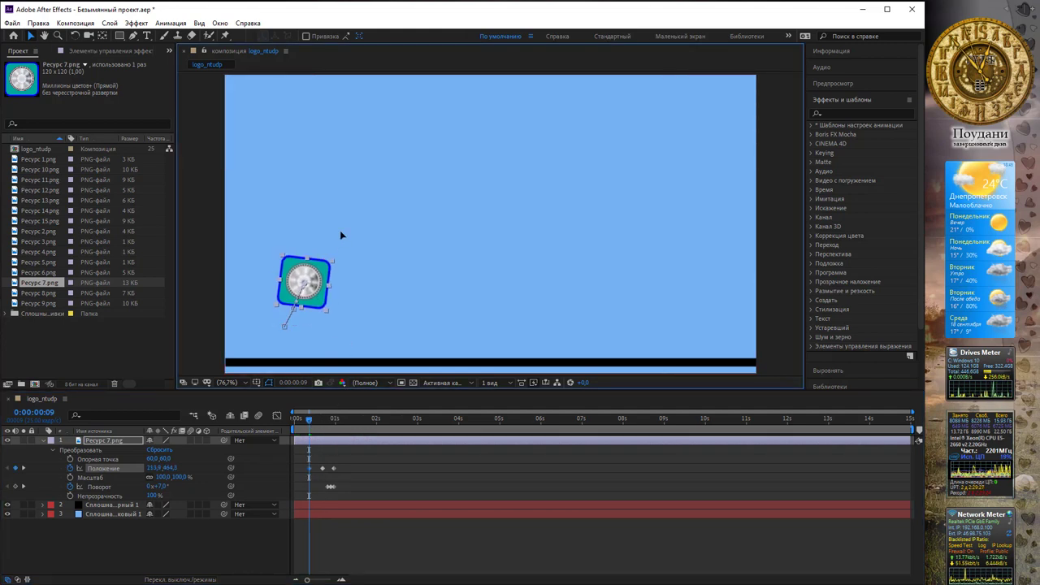
drag(298, 307, 459, 197)
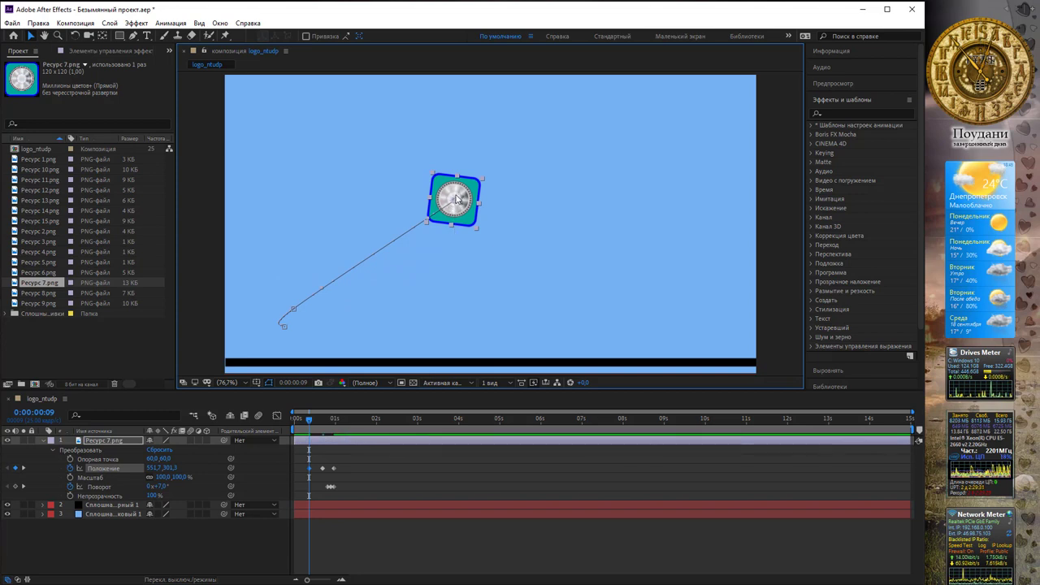
drag(457, 197, 470, 196)
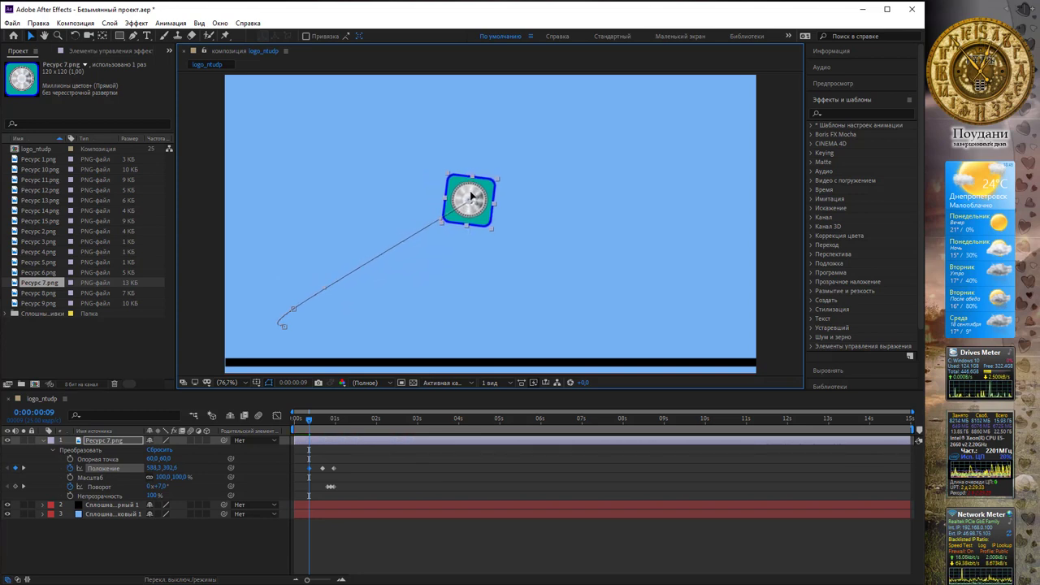
drag(313, 418, 294, 419)
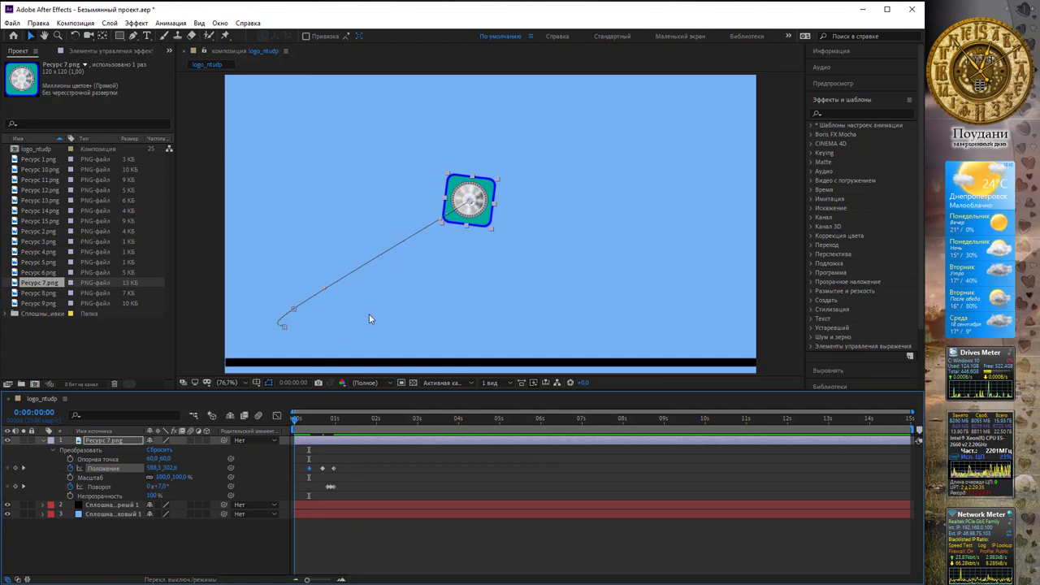
click(471, 207)
drag(470, 195, 782, 100)
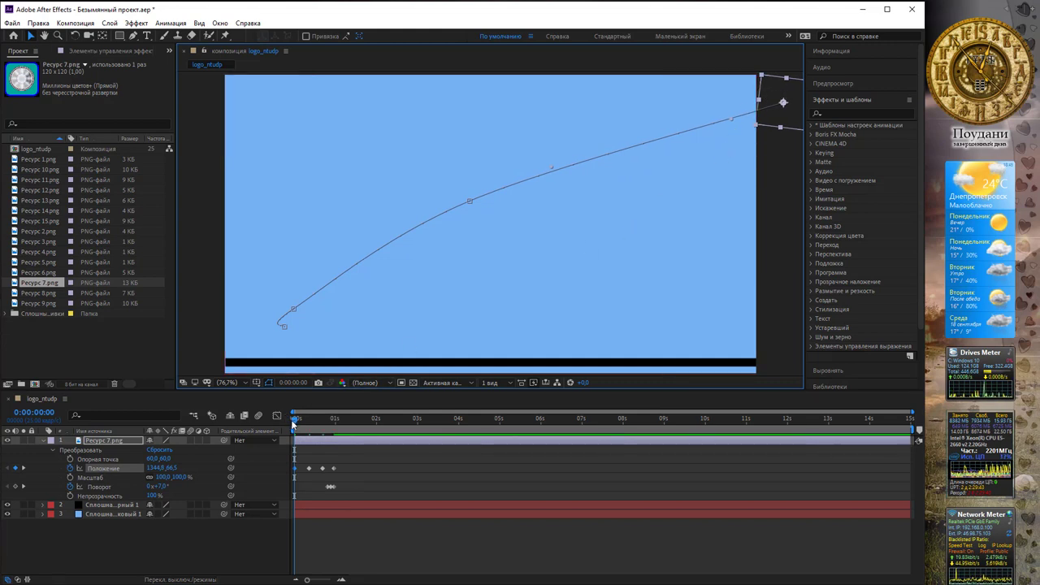
Preview the gear's curved fly-in and collapse its layer properties.
click(297, 420)
drag(298, 423, 339, 423)
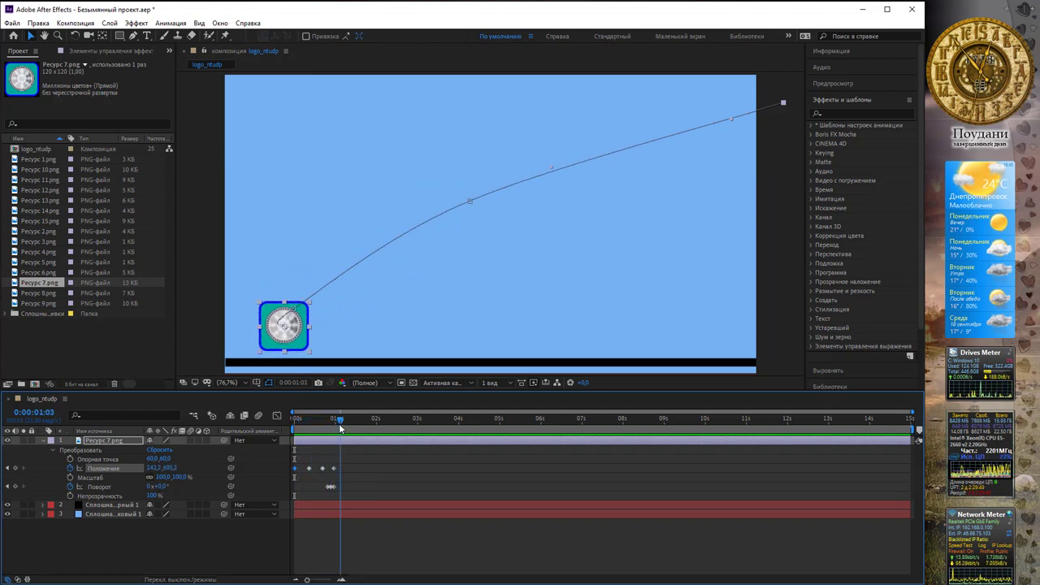
mouse_move(339, 423)
mouse_down()
mouse_move(282, 430)
mouse_move(304, 417)
mouse_move(335, 421)
mouse_up()
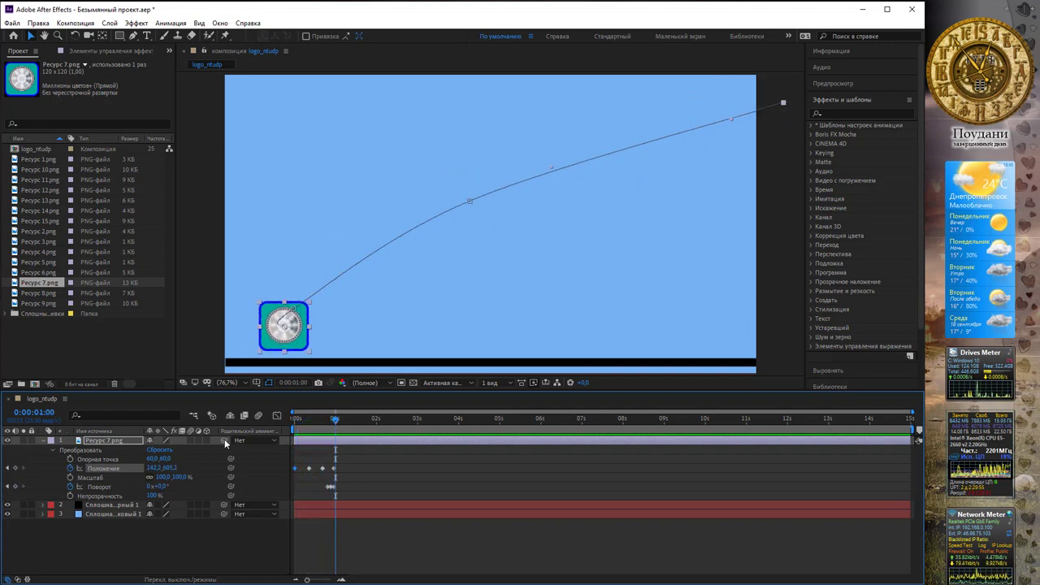
click(43, 440)
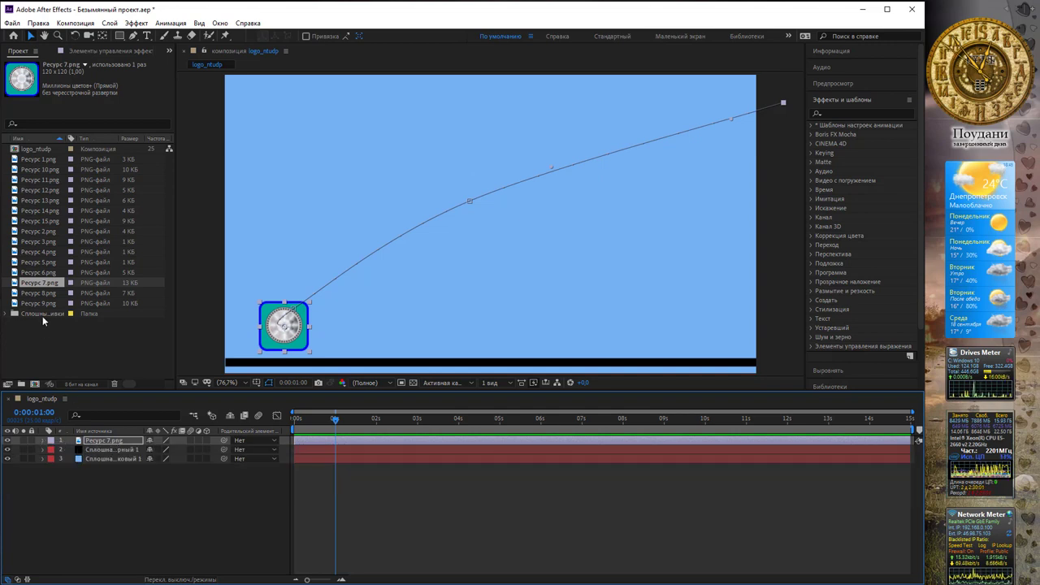
Drag the π icon Ресурс 8.png into the composition, just right of the gear icon.
click(40, 293)
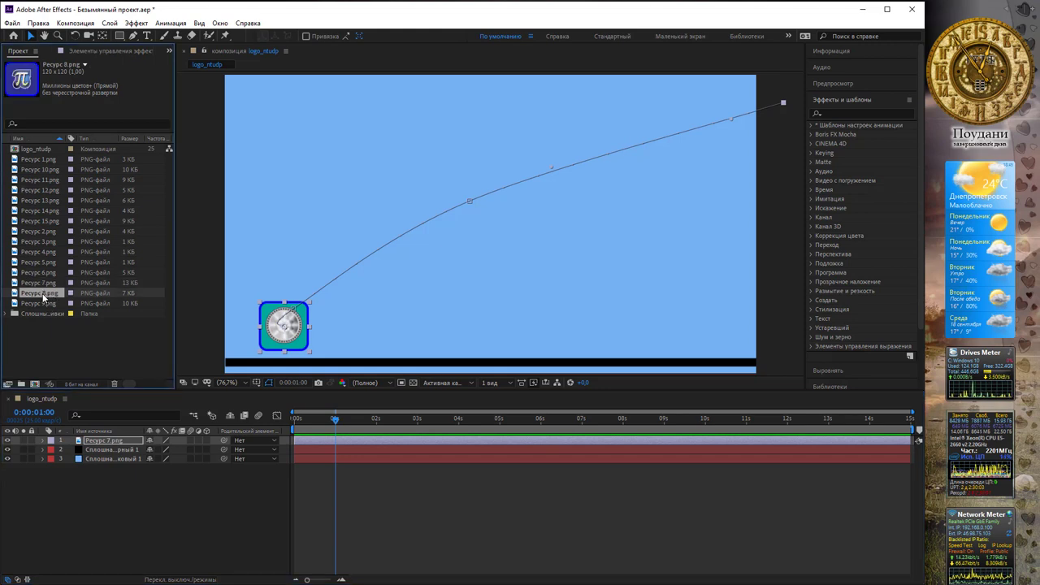
click(42, 304)
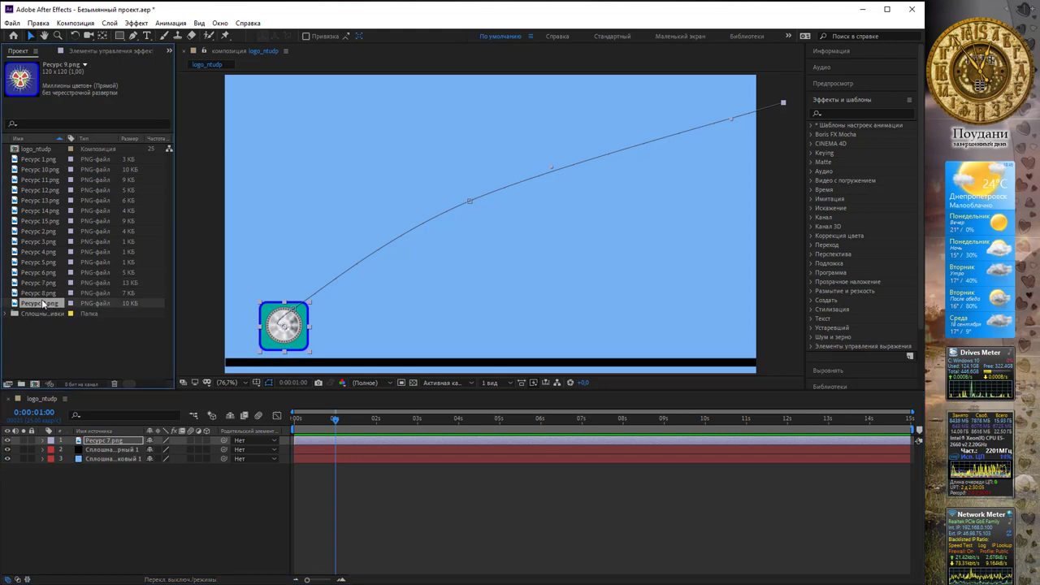
click(51, 293)
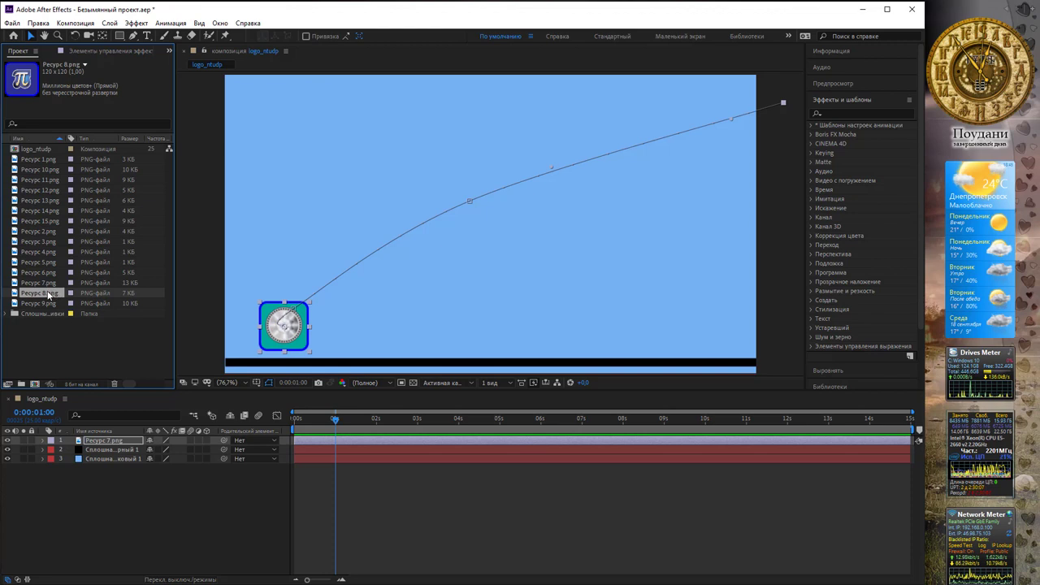
mouse_move(48, 292)
mouse_down()
mouse_move(353, 323)
mouse_move(345, 327)
mouse_up()
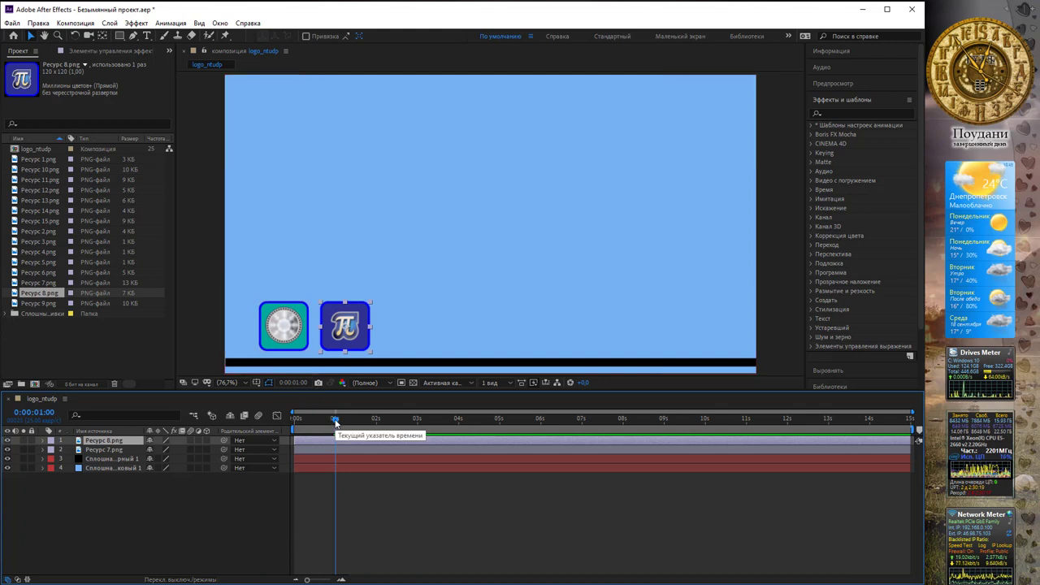
Set starting Position and Rotation keyframes on the π icon at 2:01.
click(44, 441)
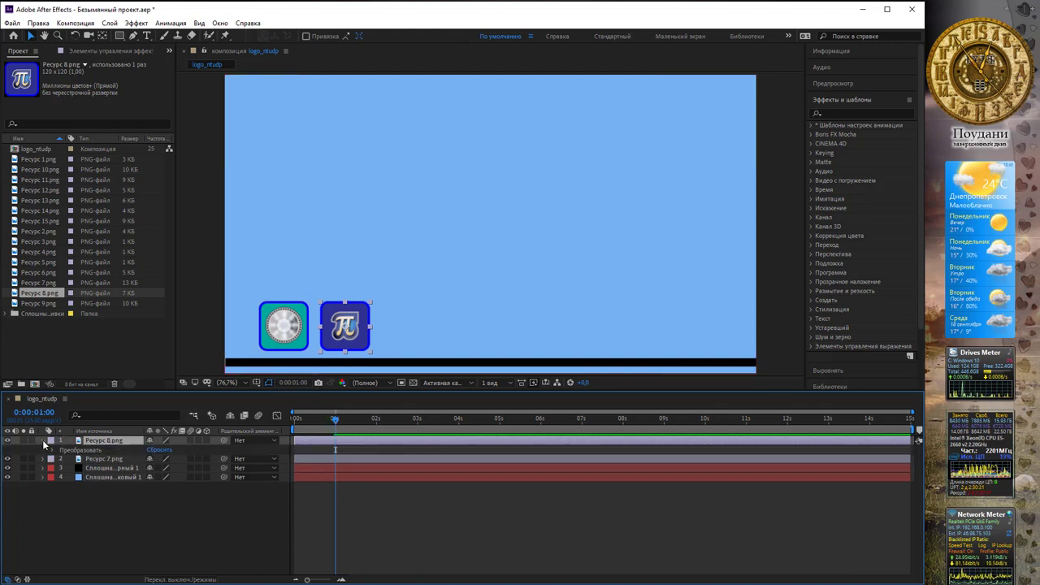
click(52, 450)
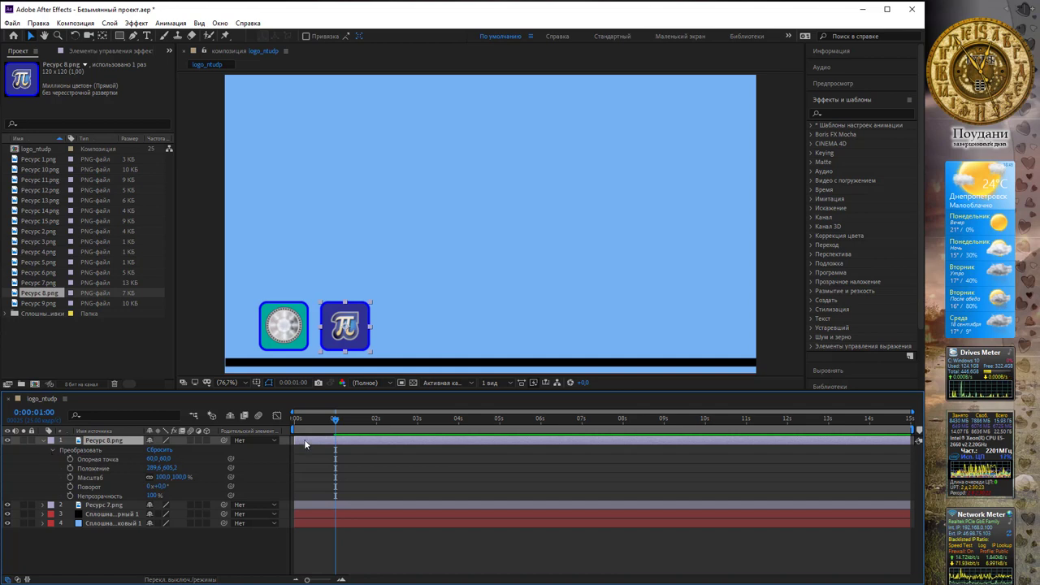
drag(334, 417, 378, 420)
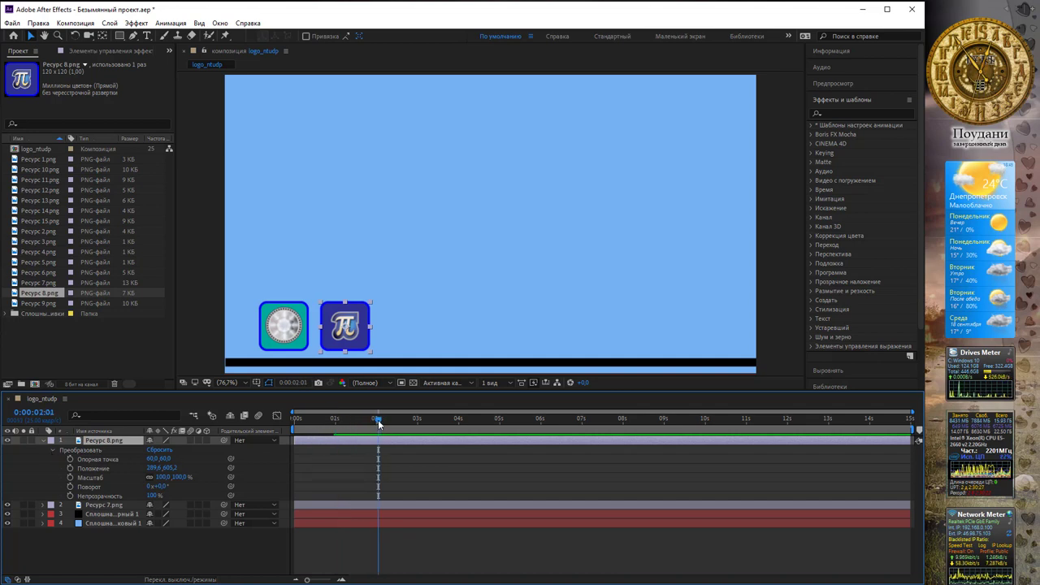
click(70, 469)
click(70, 486)
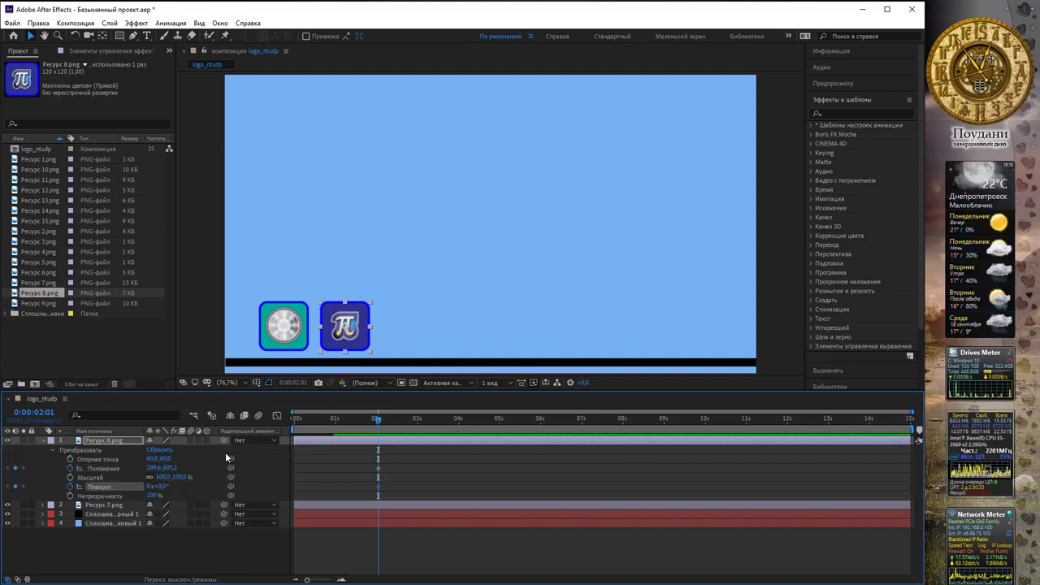
Rock the π icon's rotation to -7° then +6° and raise its earlier position at 1:16.
click(377, 421)
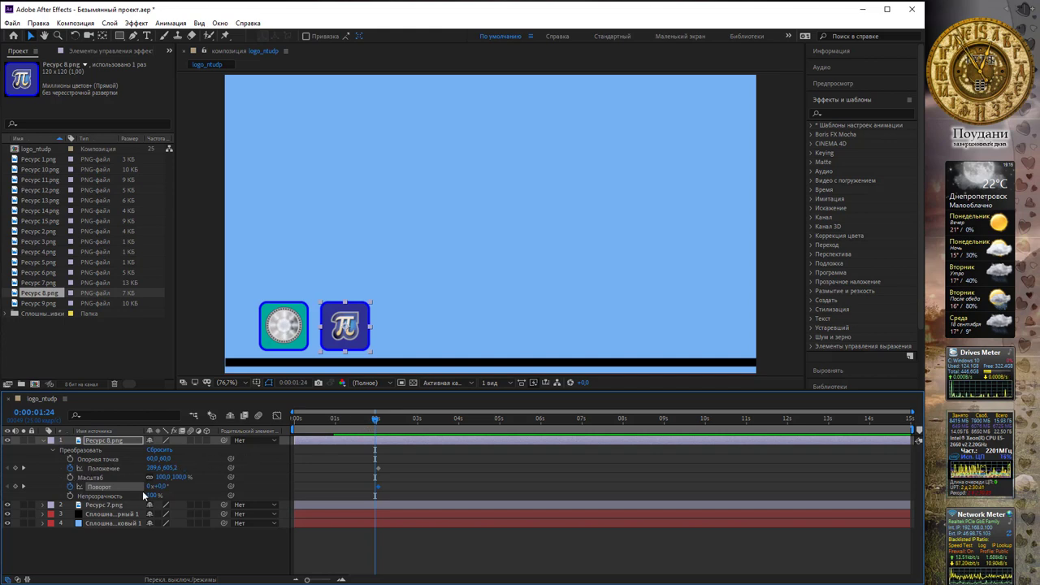
drag(157, 486, 151, 486)
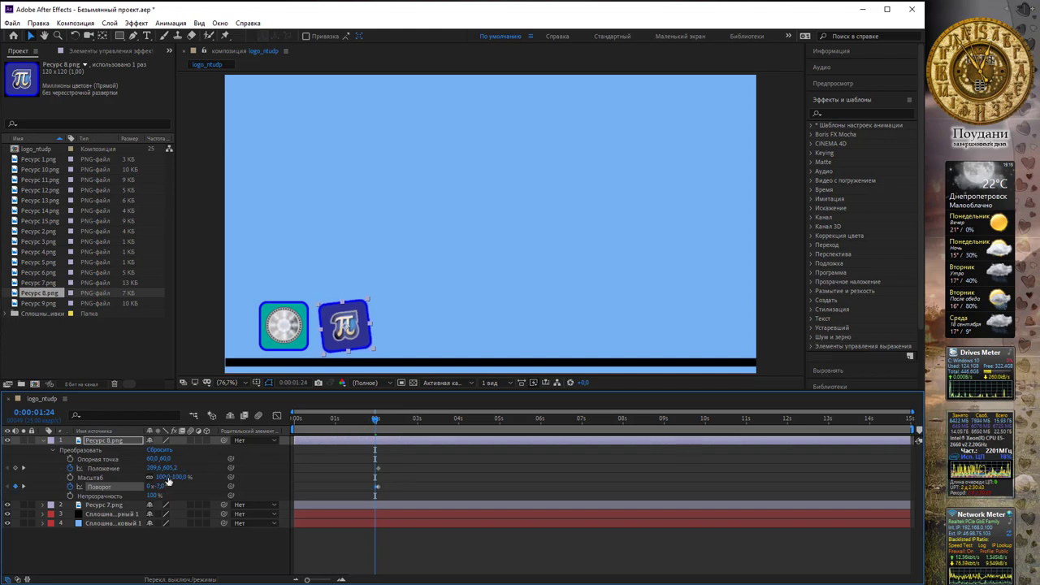
click(366, 420)
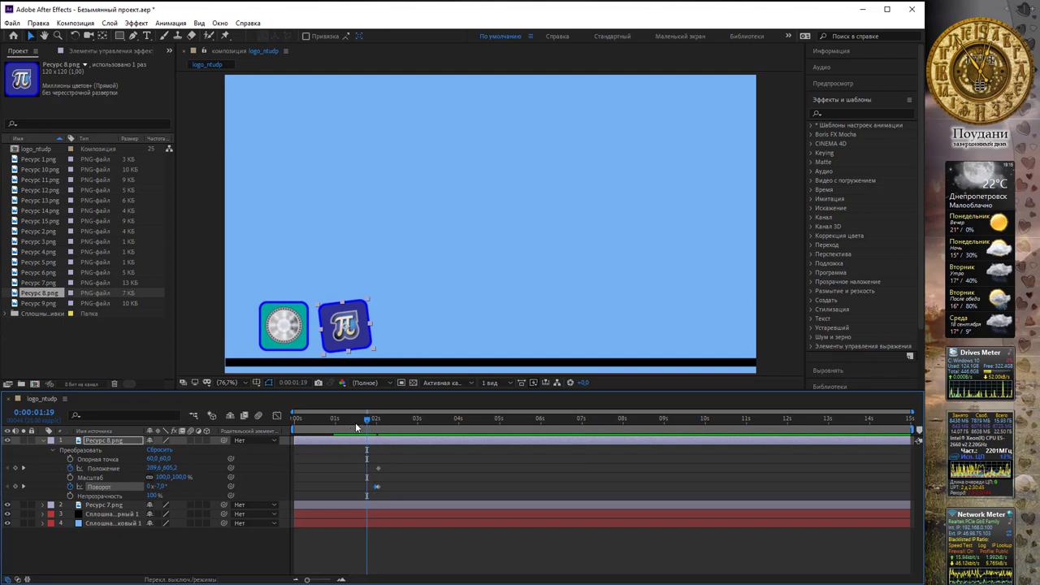
drag(367, 418, 370, 418)
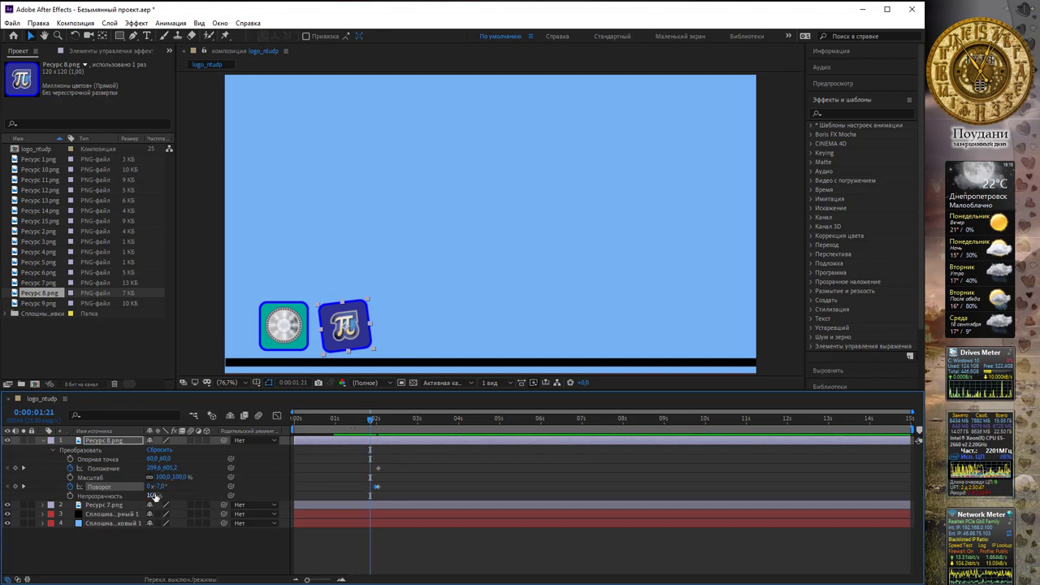
drag(157, 486, 171, 486)
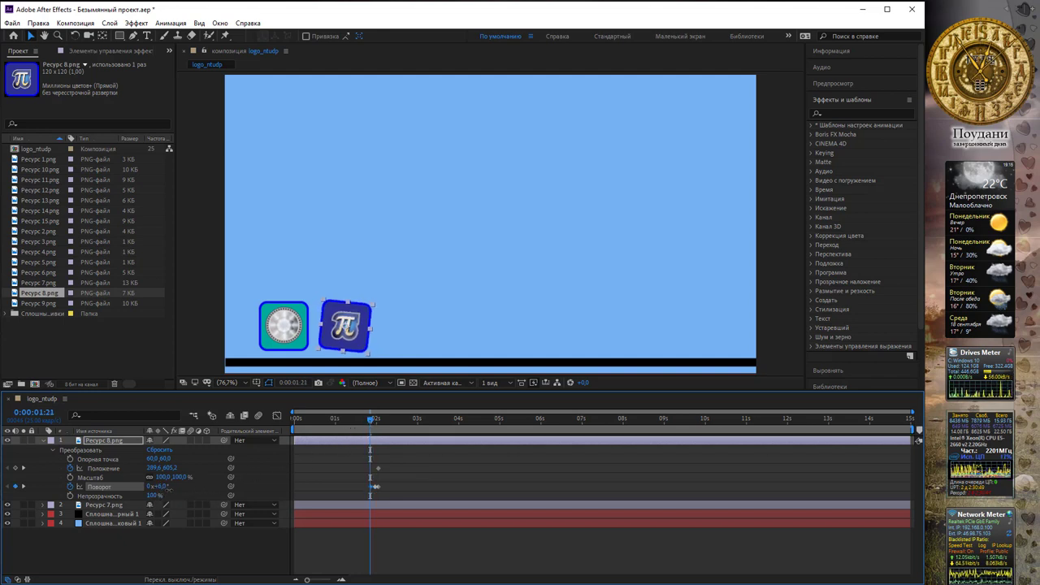
drag(372, 419, 362, 418)
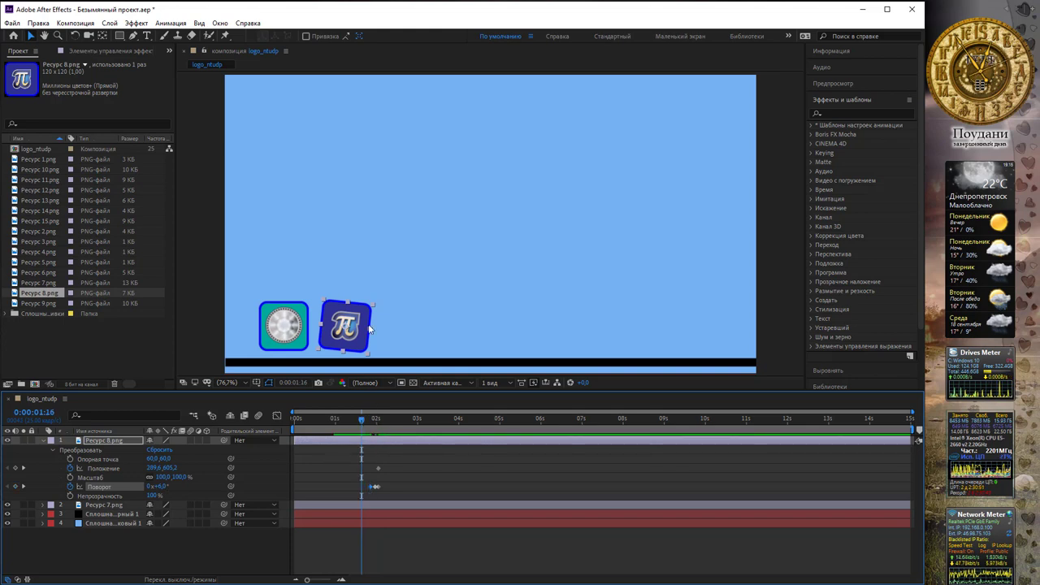
mouse_move(361, 310)
mouse_down()
mouse_move(369, 285)
mouse_move(395, 262)
mouse_up()
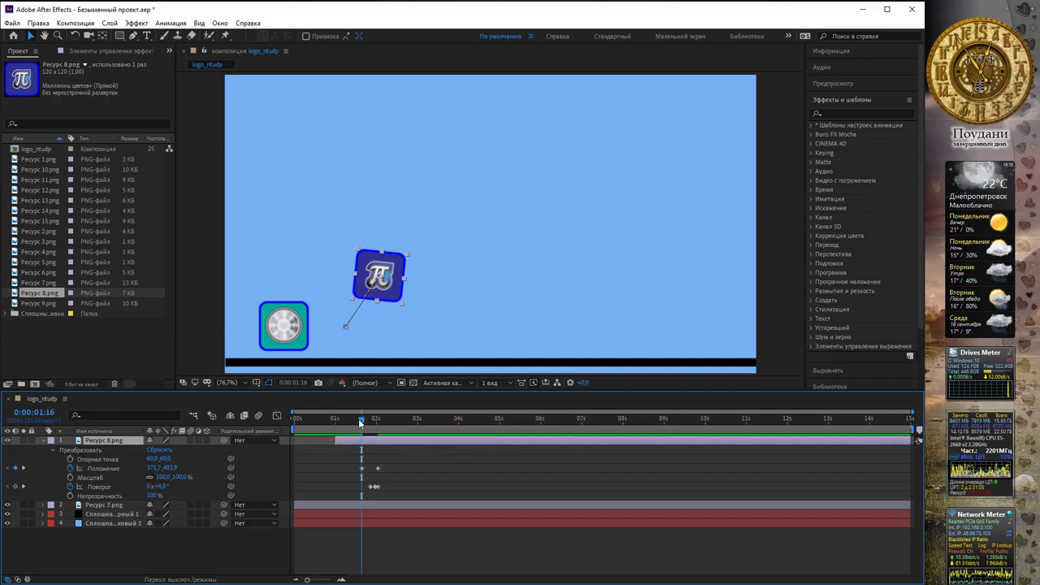
Add π icon Position keyframes at 1:10 and 1:01 beyond the top-right corner, then preview the fly-in.
drag(358, 418, 353, 422)
drag(380, 276, 533, 160)
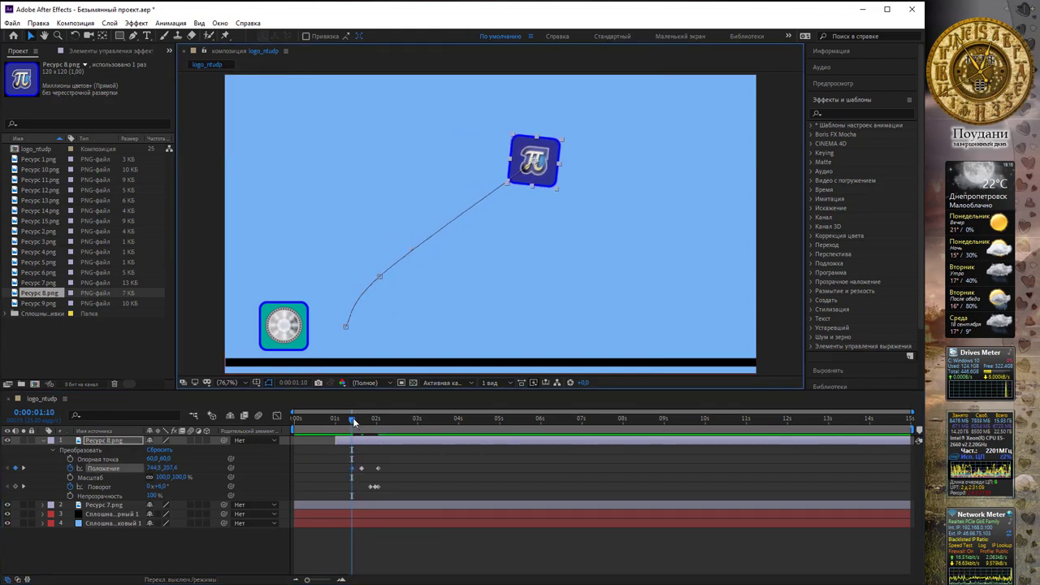
drag(351, 419, 334, 420)
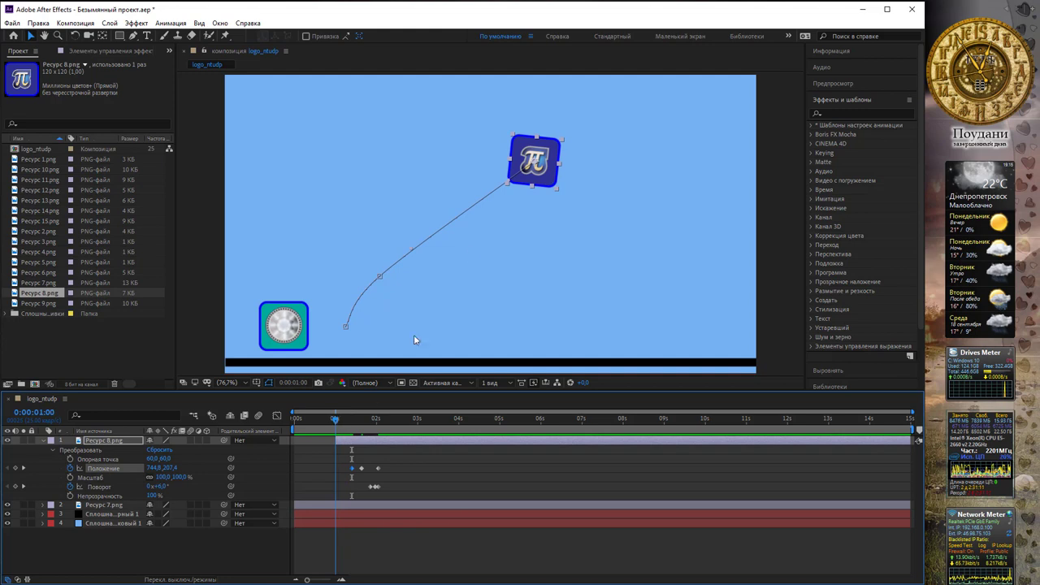
mouse_move(534, 161)
mouse_down()
mouse_move(711, 94)
mouse_move(779, 83)
mouse_up()
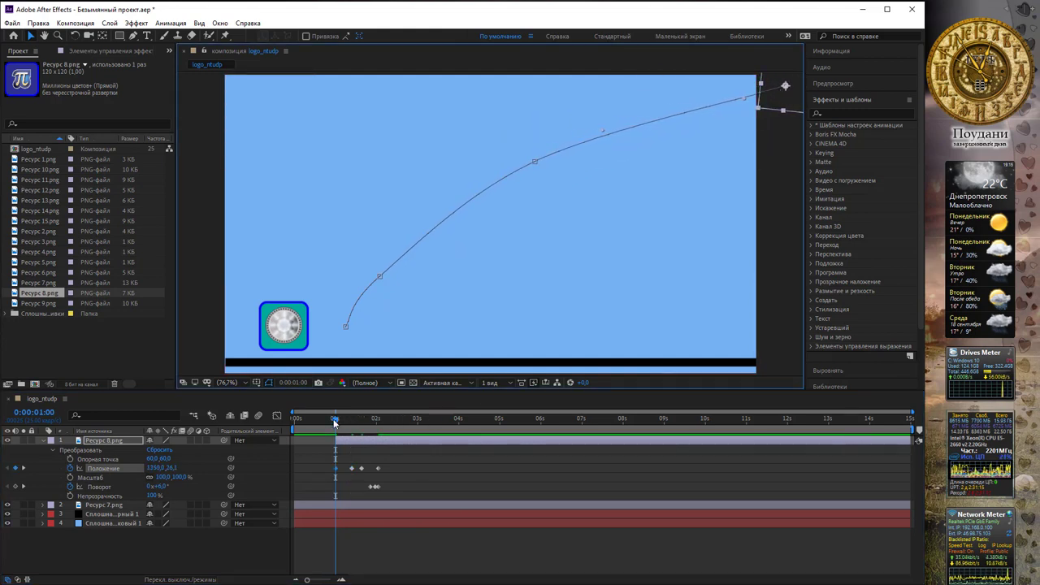
drag(335, 419, 377, 428)
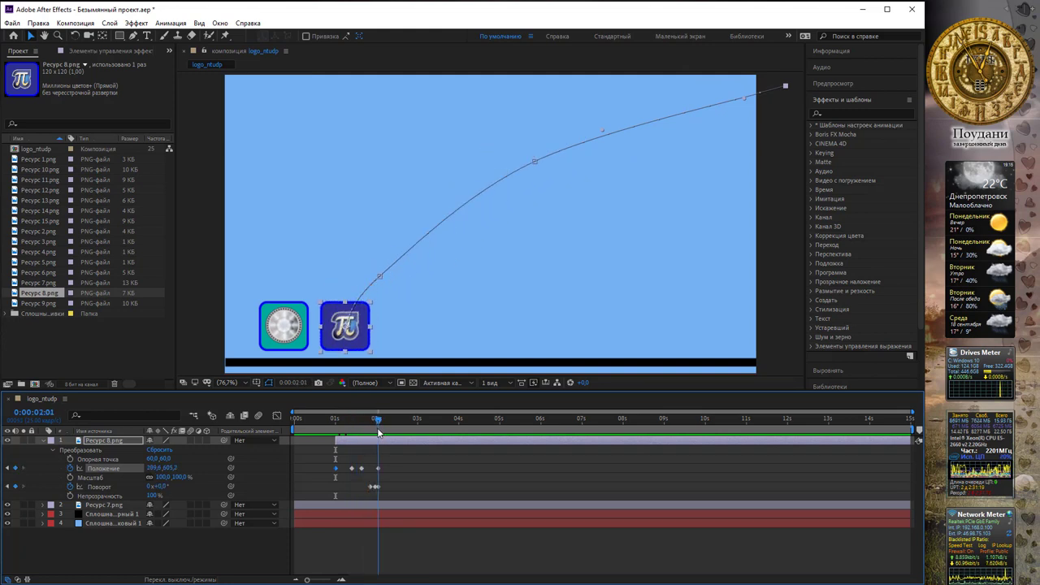
click(44, 440)
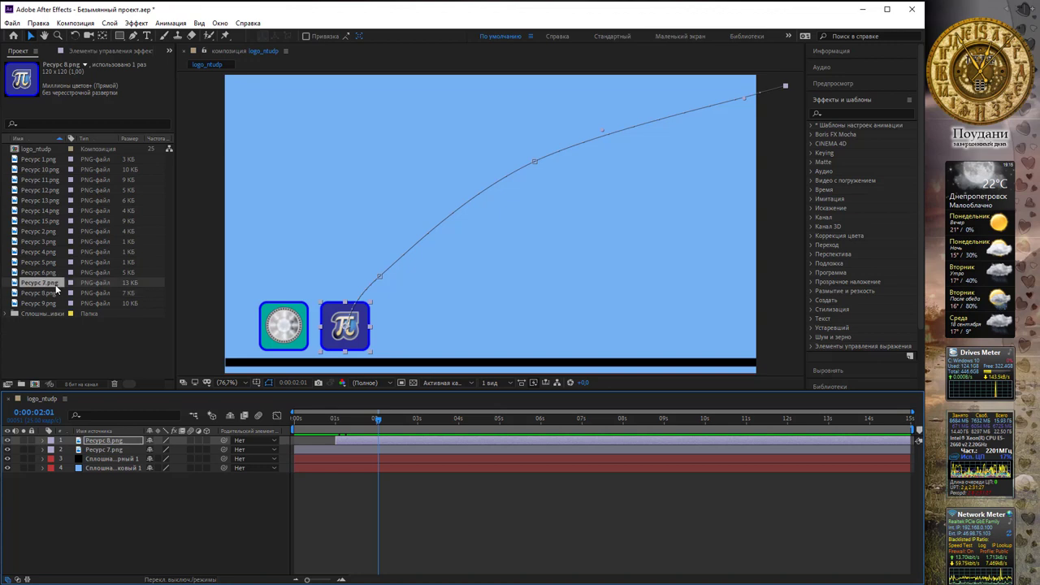
Drag the Ресурс 9.png icon into the composition to the right of the π icon.
click(56, 283)
click(55, 294)
click(52, 303)
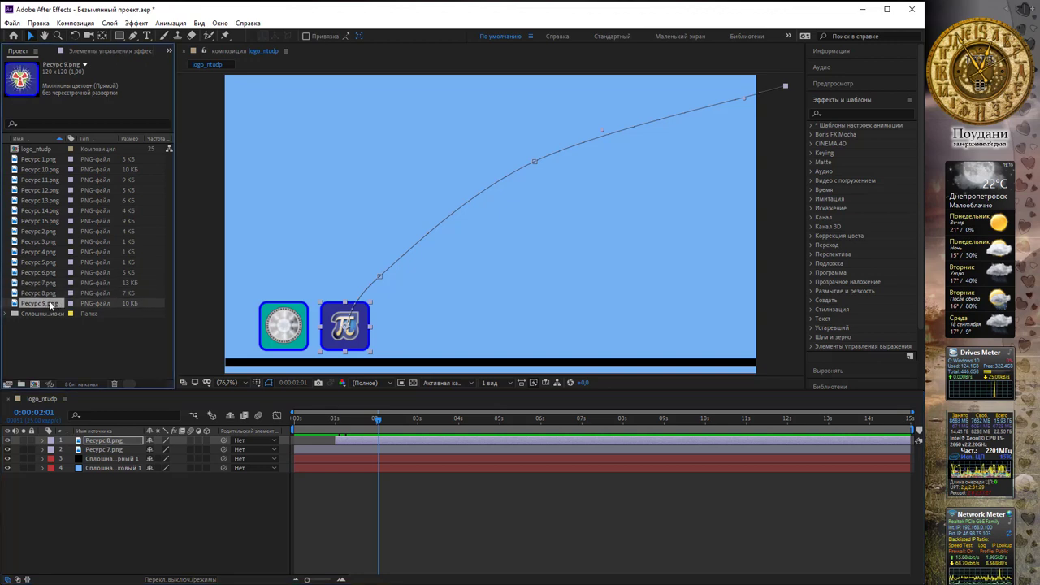
drag(48, 305, 408, 327)
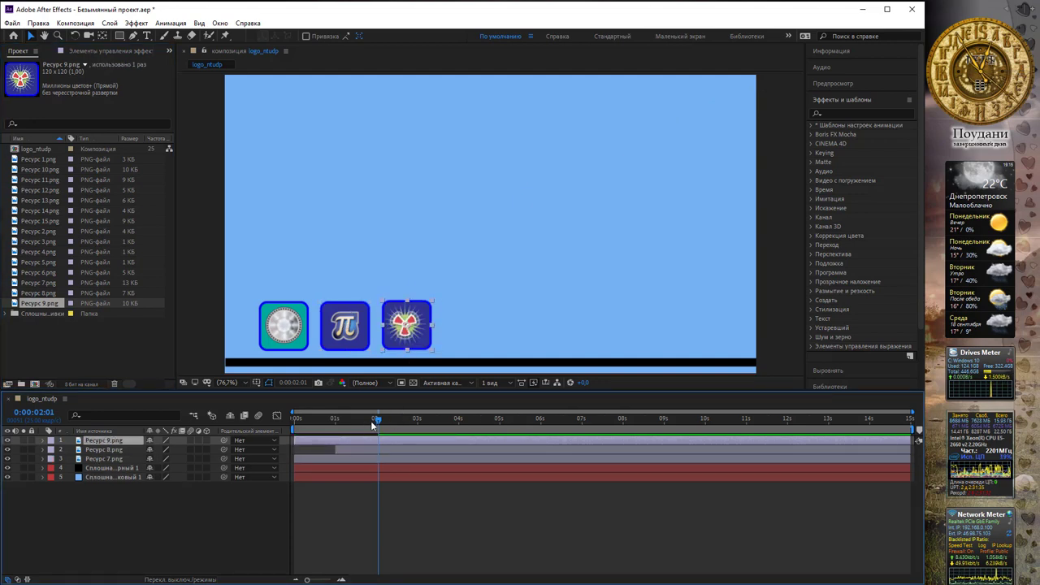
Play the animation, start the Ресурс 9.png layer at about 2 seconds, and park the playhead at 3:00.
key(space)
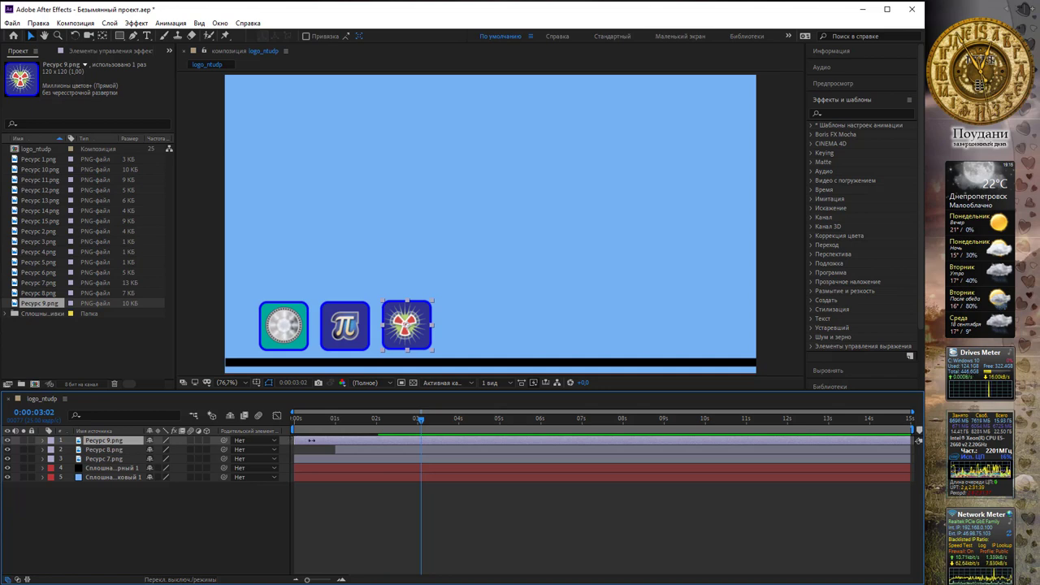
drag(311, 440, 376, 440)
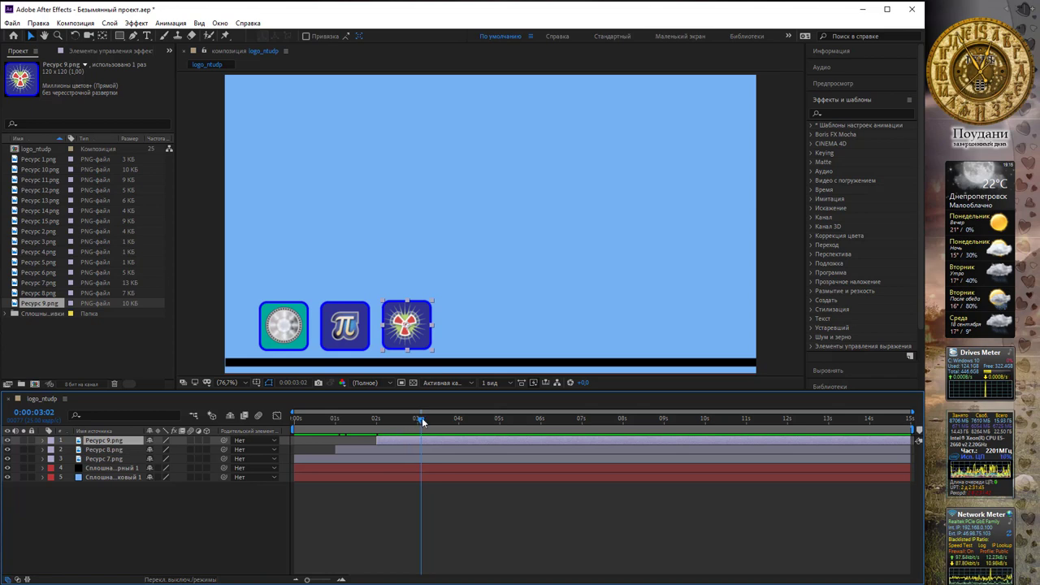
drag(422, 421, 419, 420)
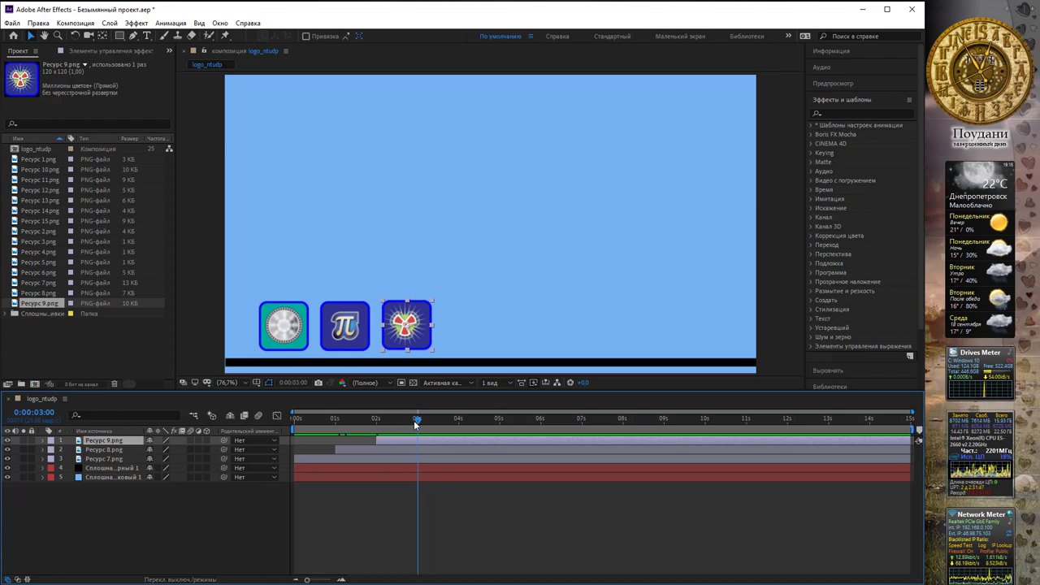
Keyframe Ресурс 9.png's Position and Rotation at 3:00, with a +4° wobble a frame earlier.
click(43, 440)
click(52, 449)
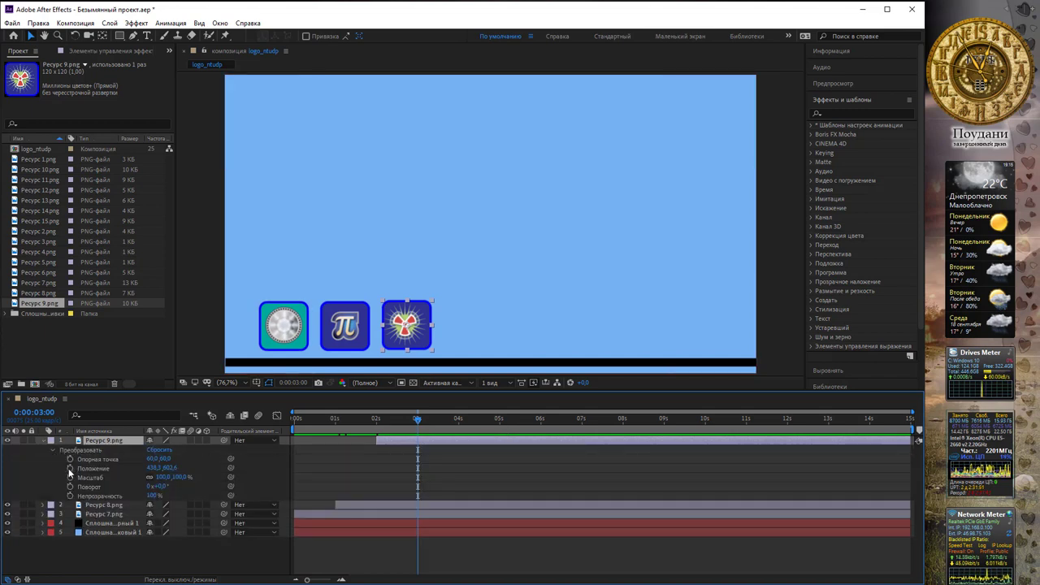
click(70, 469)
click(70, 486)
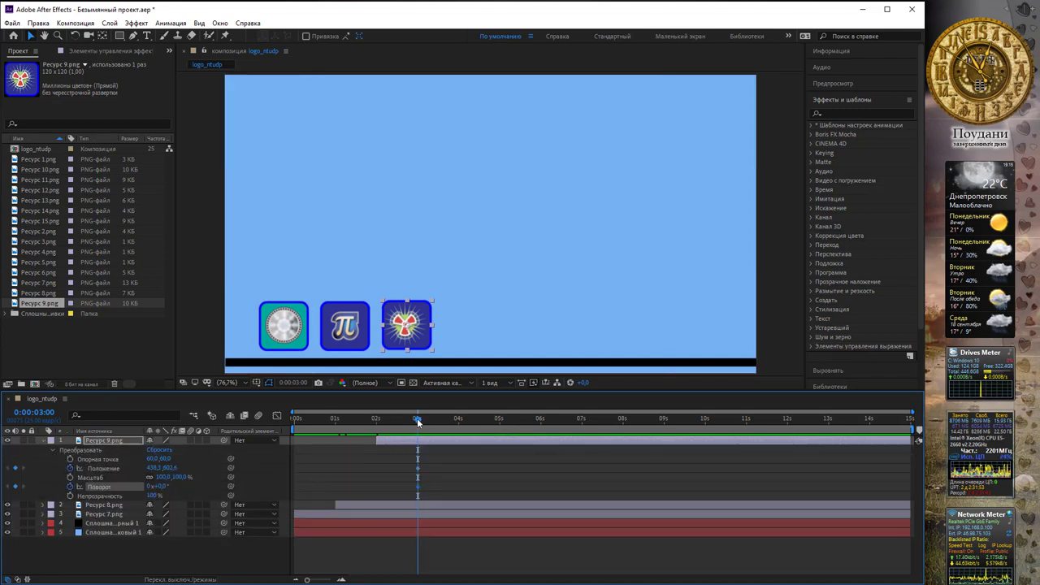
key(Page_Up)
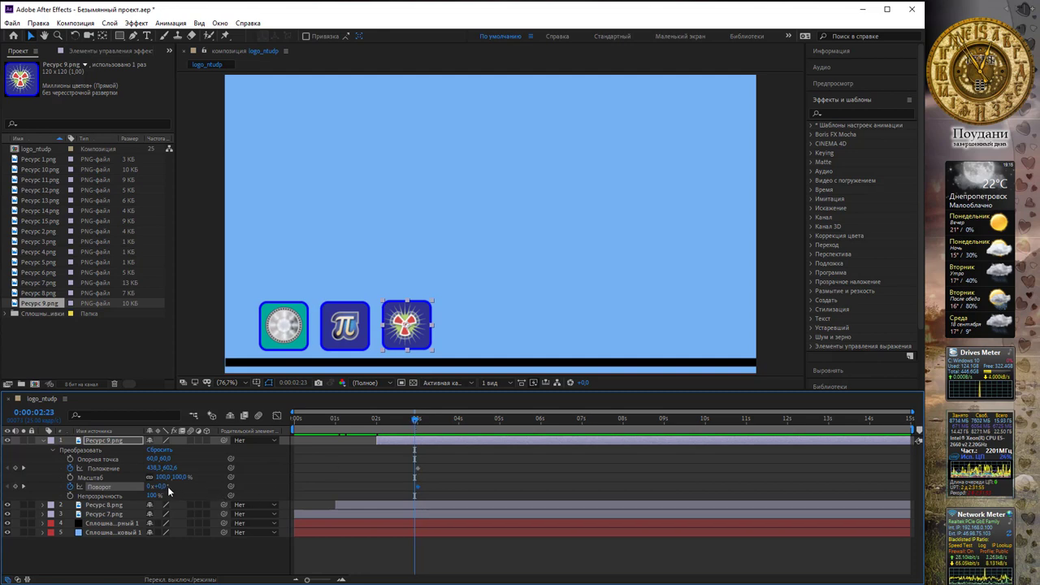
drag(156, 486, 159, 486)
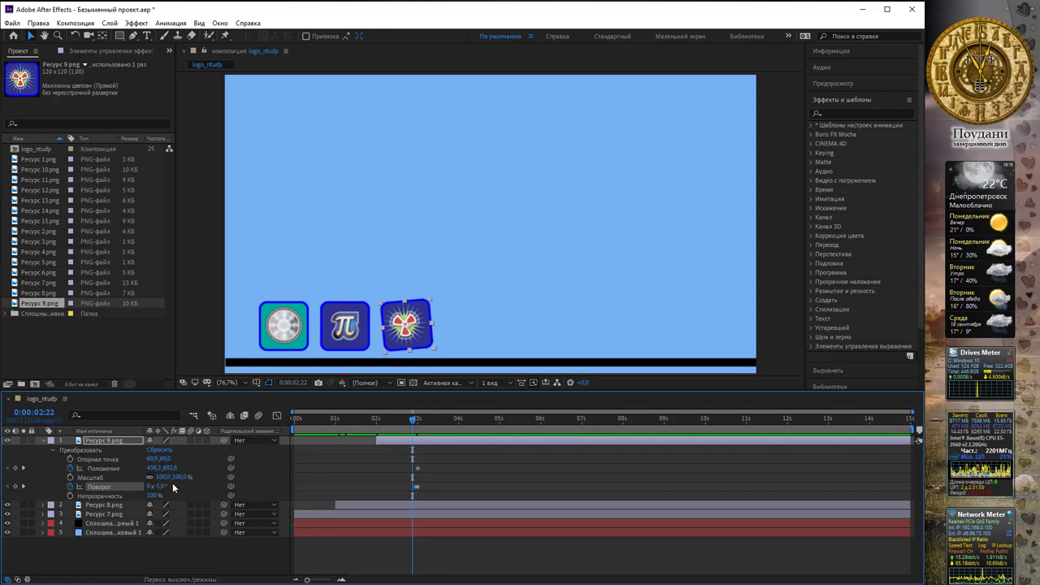
drag(172, 486, 179, 485)
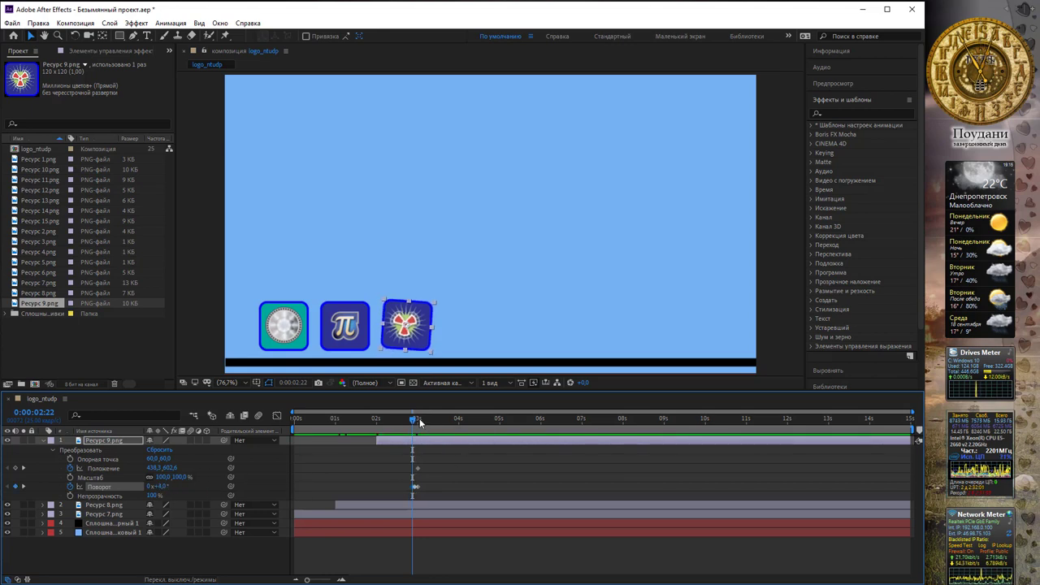
Add earlier Position keyframes at 2:11, 2:09 and 2:00 moving the icon past the top-right edge.
drag(412, 418, 407, 420)
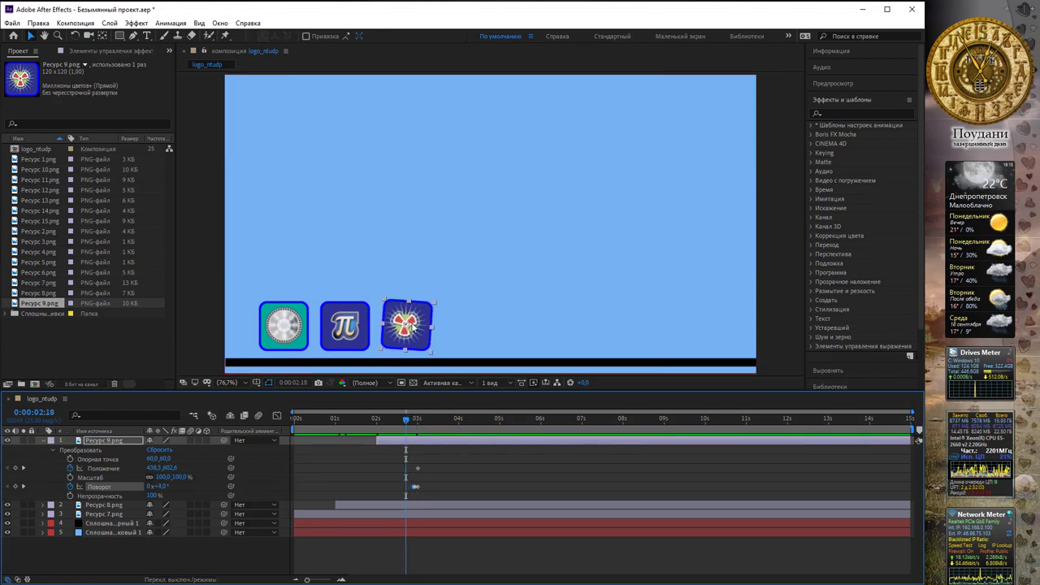
drag(412, 326, 446, 272)
click(395, 423)
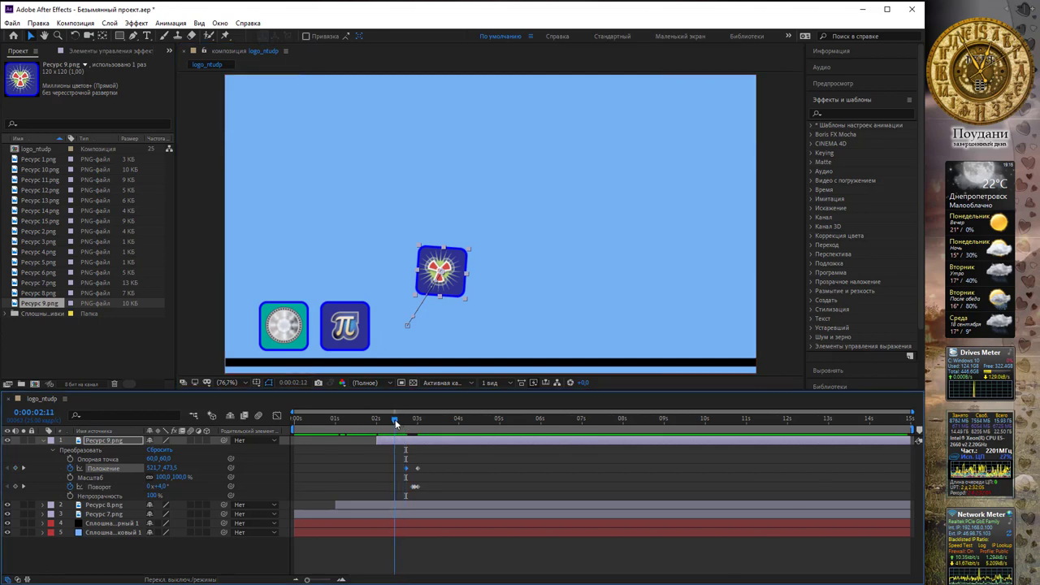
drag(396, 422, 391, 419)
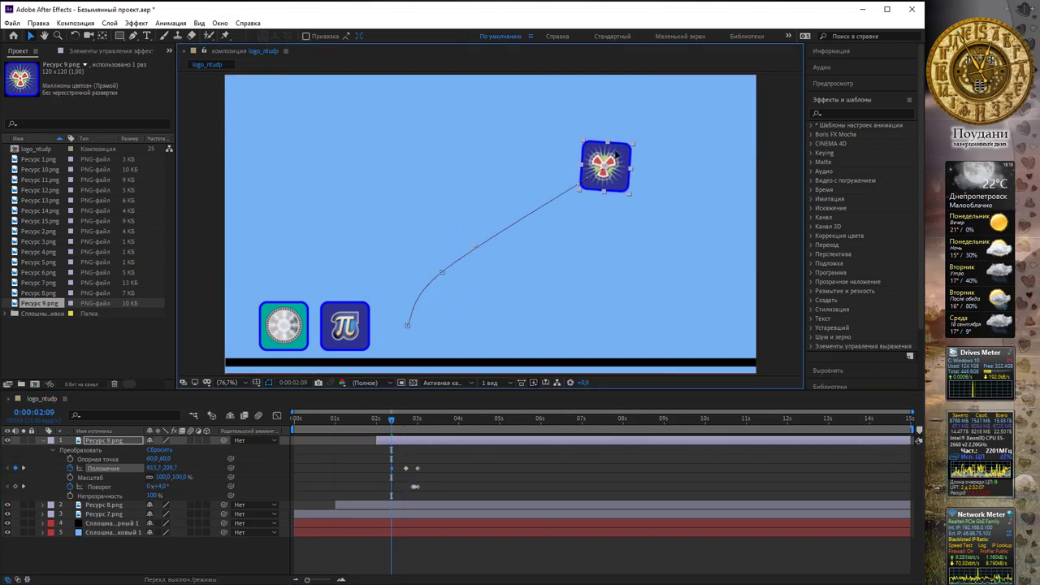
drag(573, 175, 608, 153)
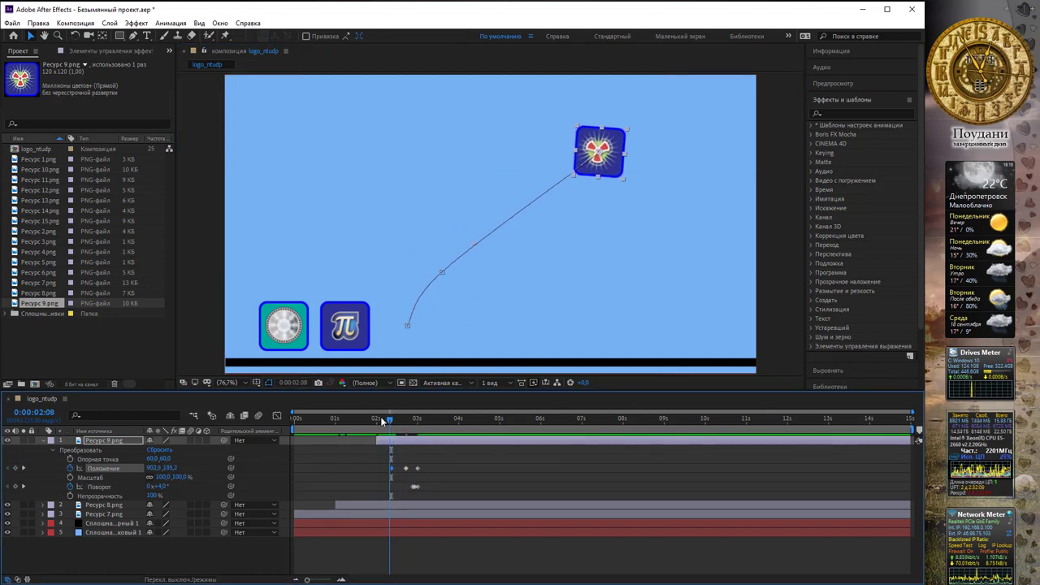
drag(394, 421, 377, 420)
mouse_move(595, 142)
mouse_down()
mouse_move(772, 62)
mouse_move(756, 96)
mouse_up()
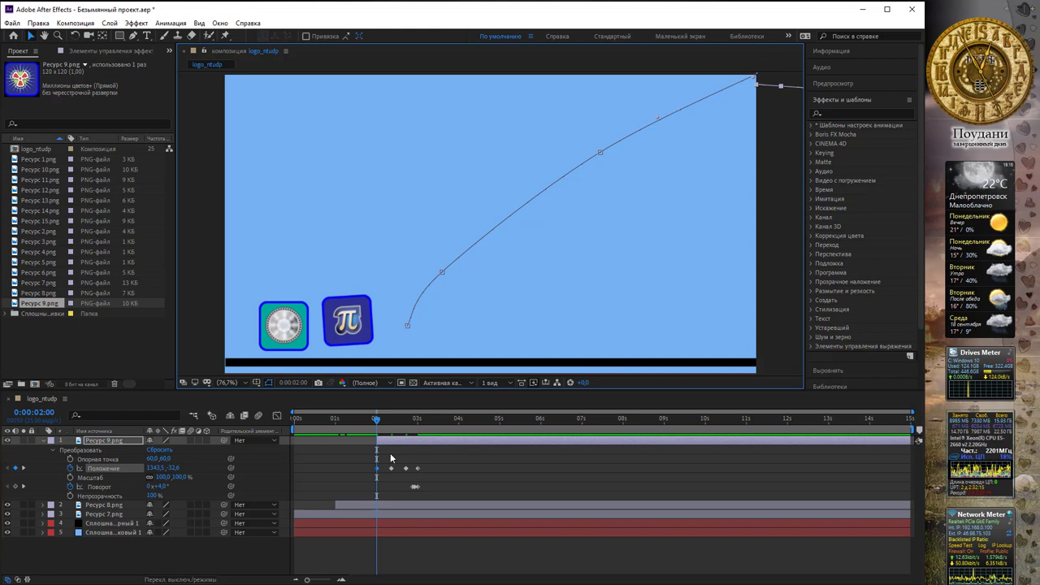
click(44, 440)
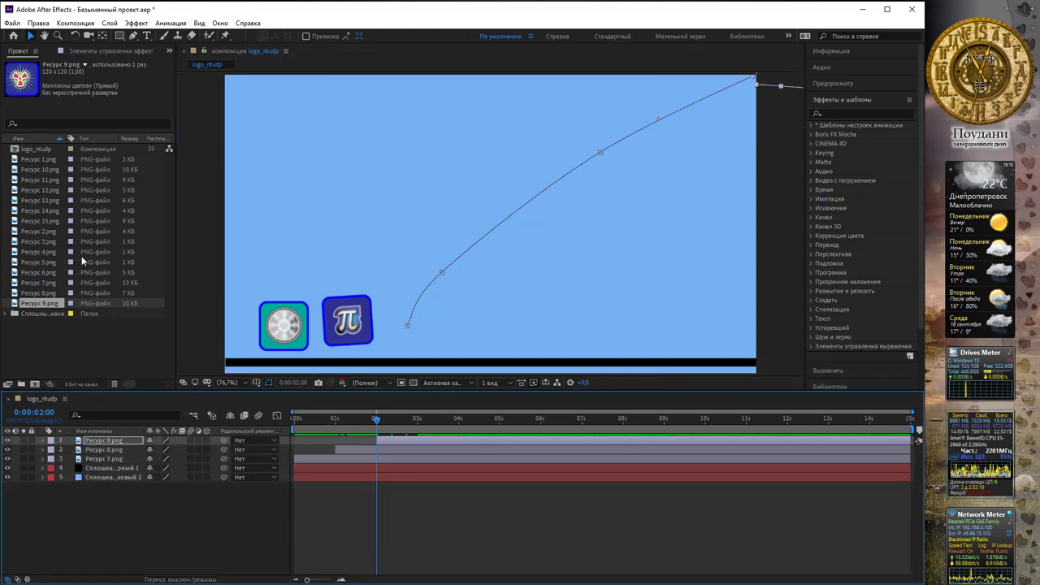
Add the Ресурс 10.png microscope above the gear icon, with its layer starting at 0:00:03.
click(70, 169)
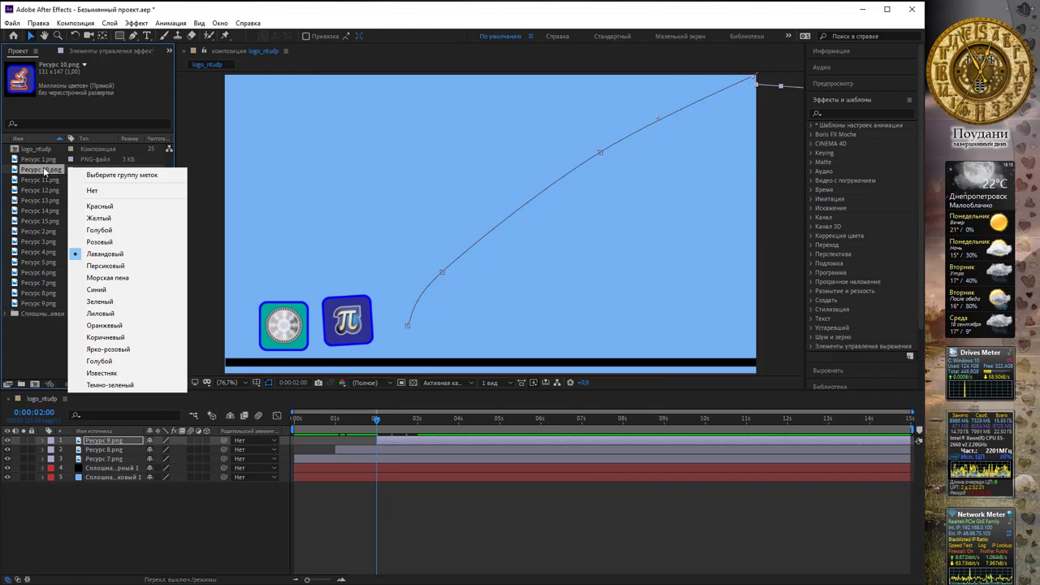
mouse_move(44, 170)
mouse_down()
mouse_move(426, 315)
mouse_move(417, 321)
mouse_up()
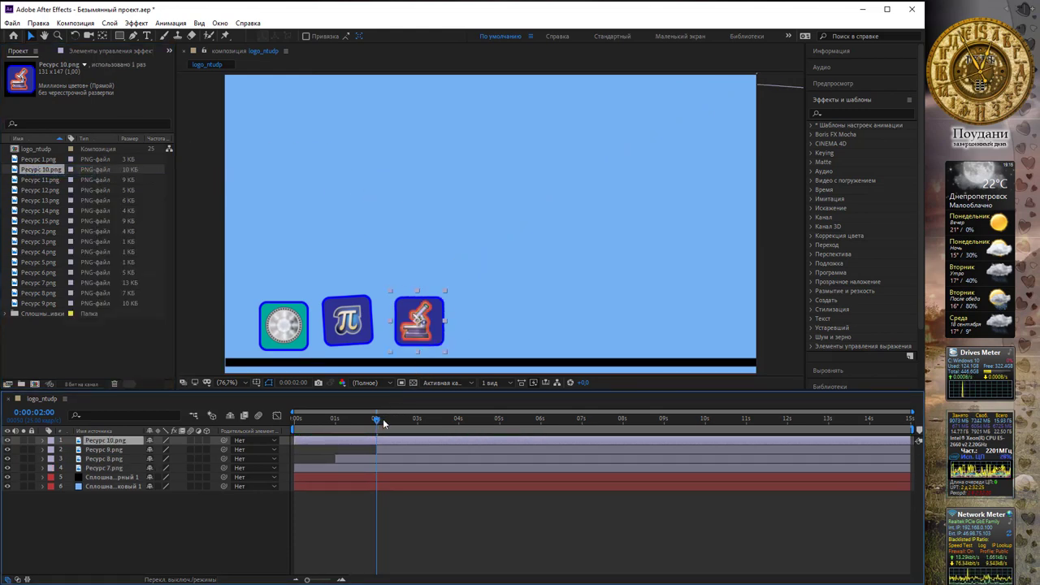
drag(383, 419, 421, 424)
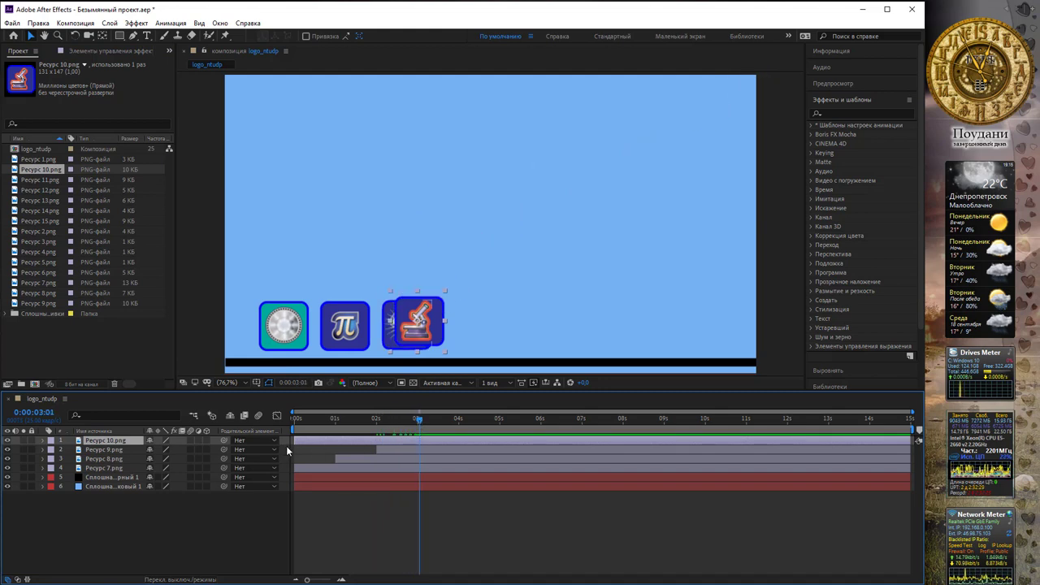
drag(294, 440, 400, 441)
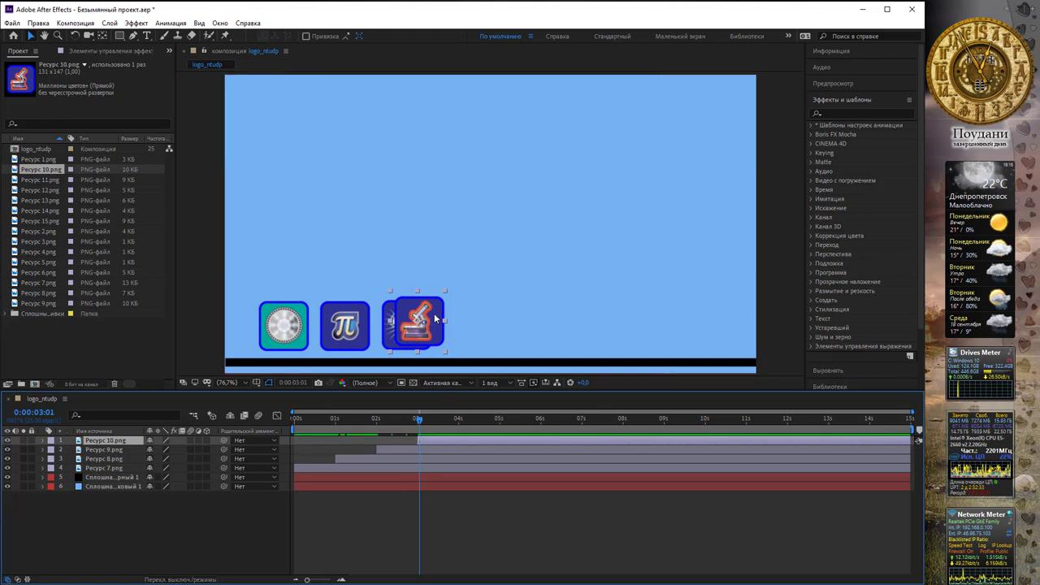
drag(435, 319, 300, 267)
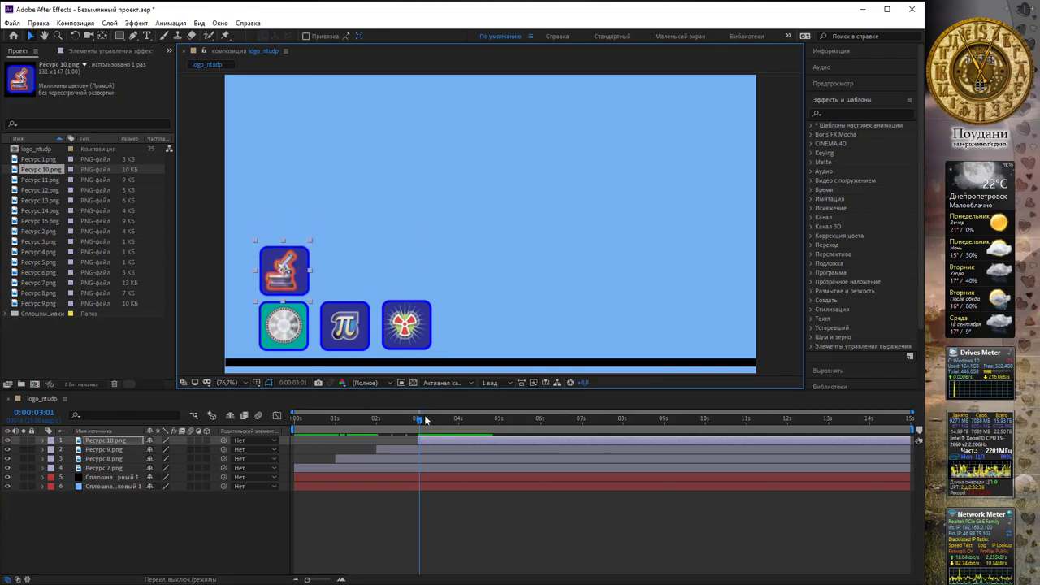
drag(418, 439, 459, 422)
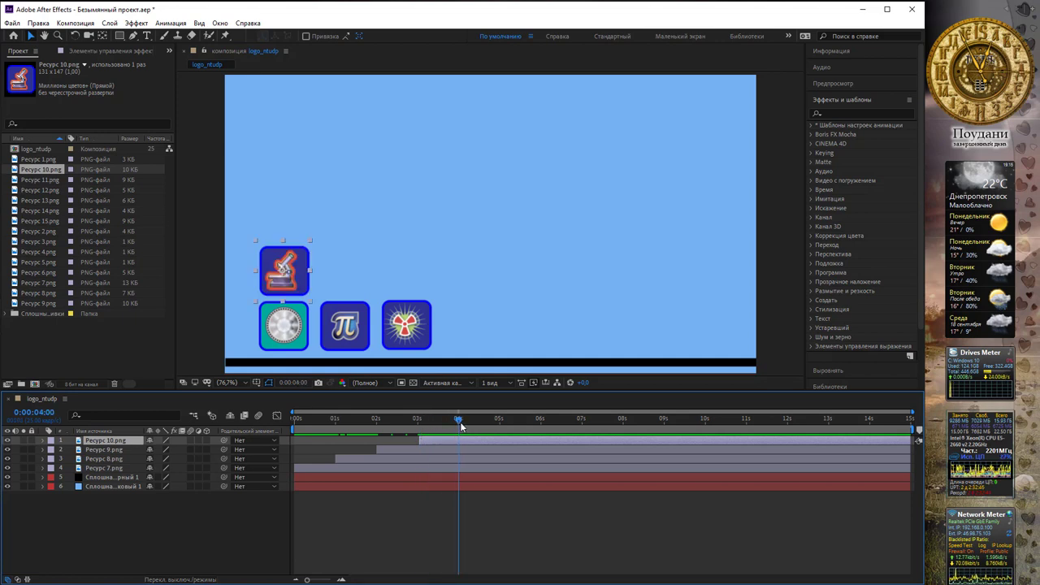
Keyframe the microscope's landing Position and Rotation, wobbling it slightly and then to +5°.
click(43, 439)
click(51, 450)
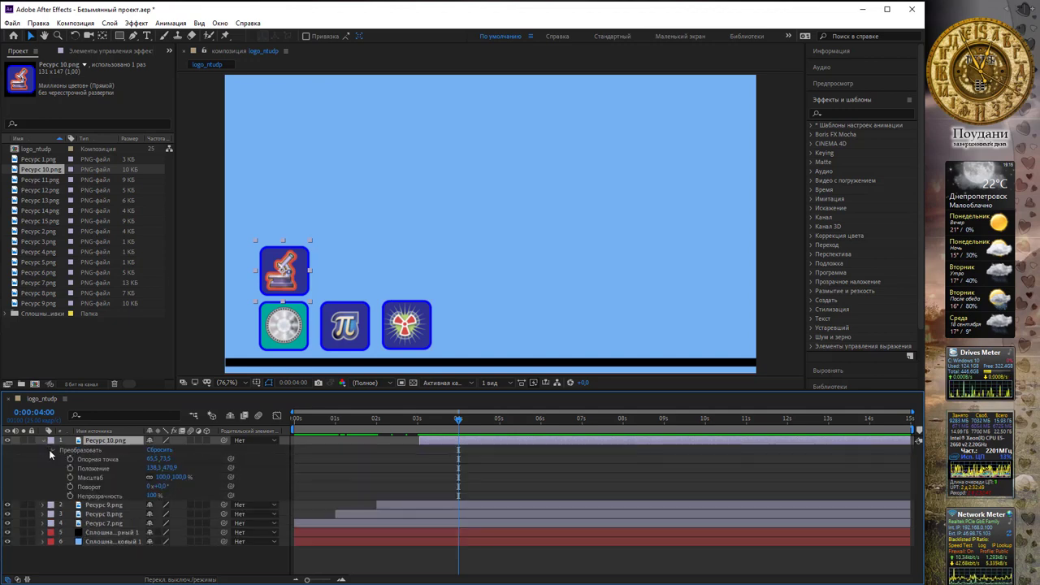
click(70, 468)
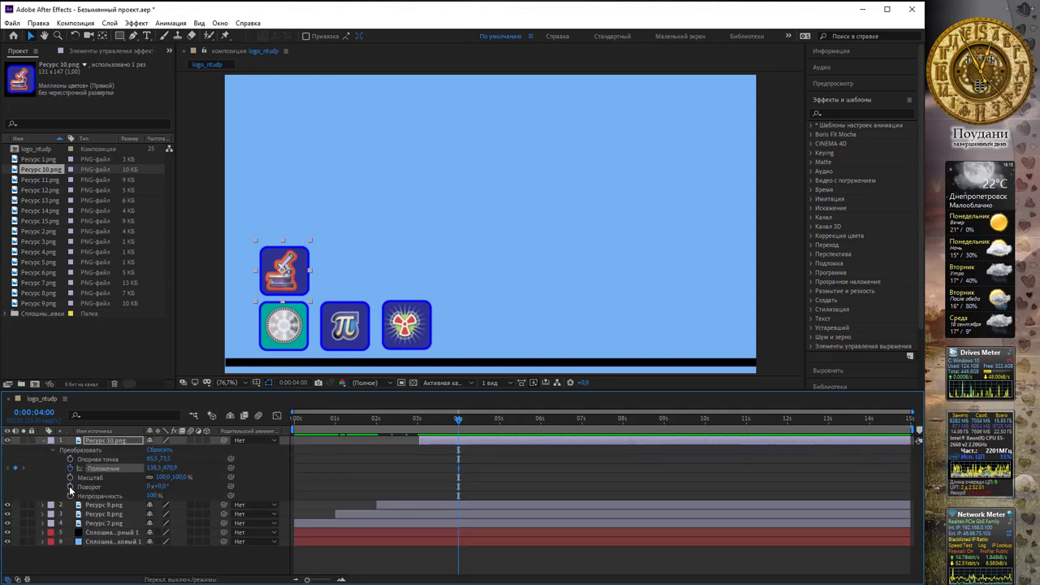
click(70, 486)
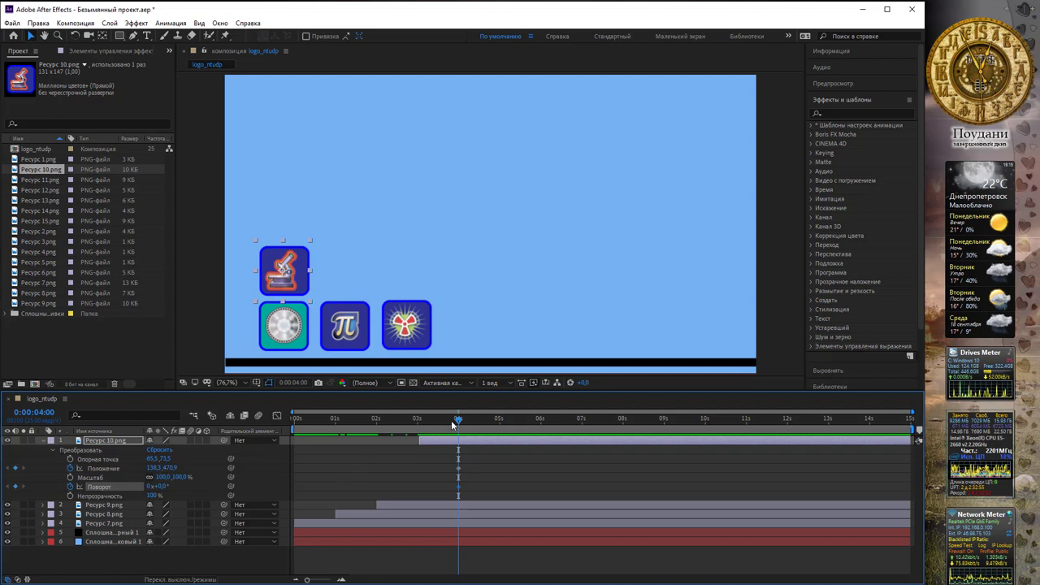
click(457, 420)
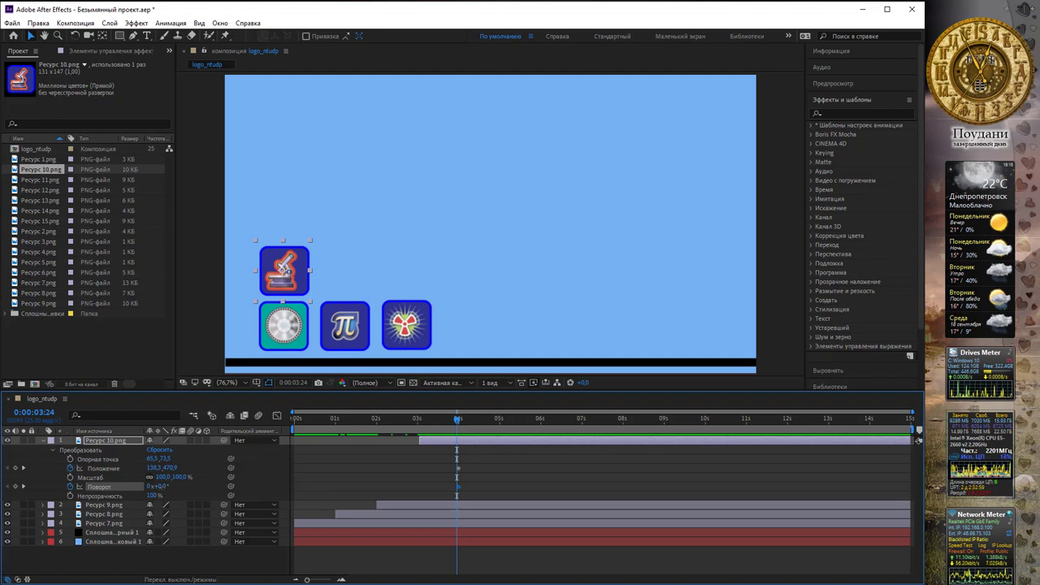
drag(159, 488, 152, 487)
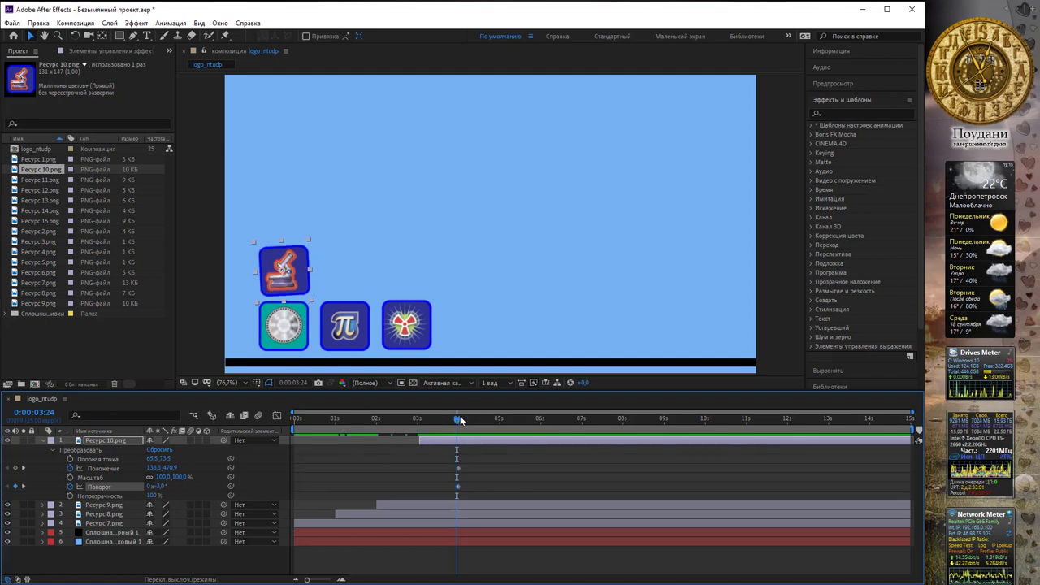
drag(456, 421, 456, 421)
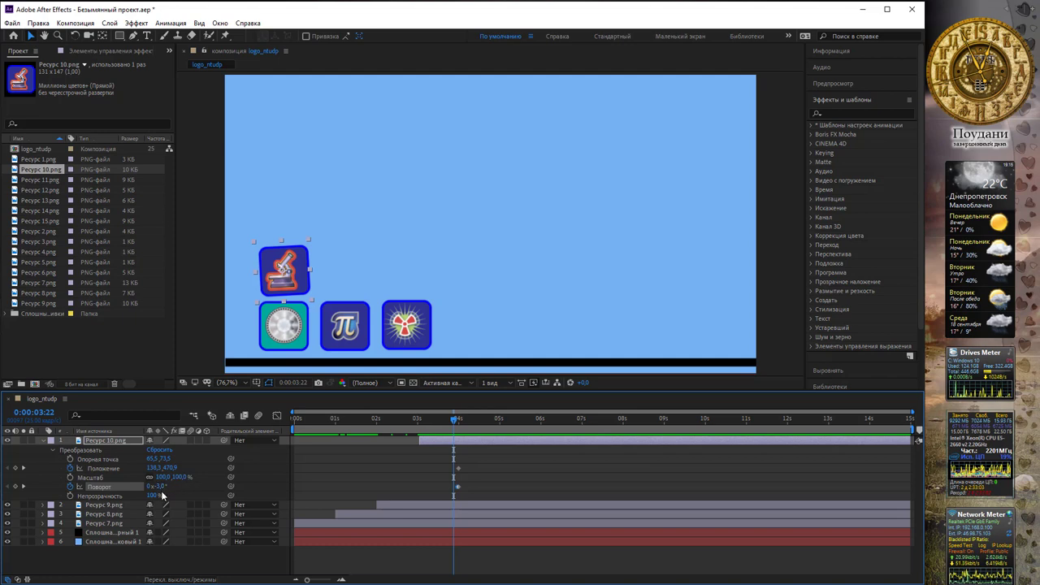
drag(160, 488, 174, 488)
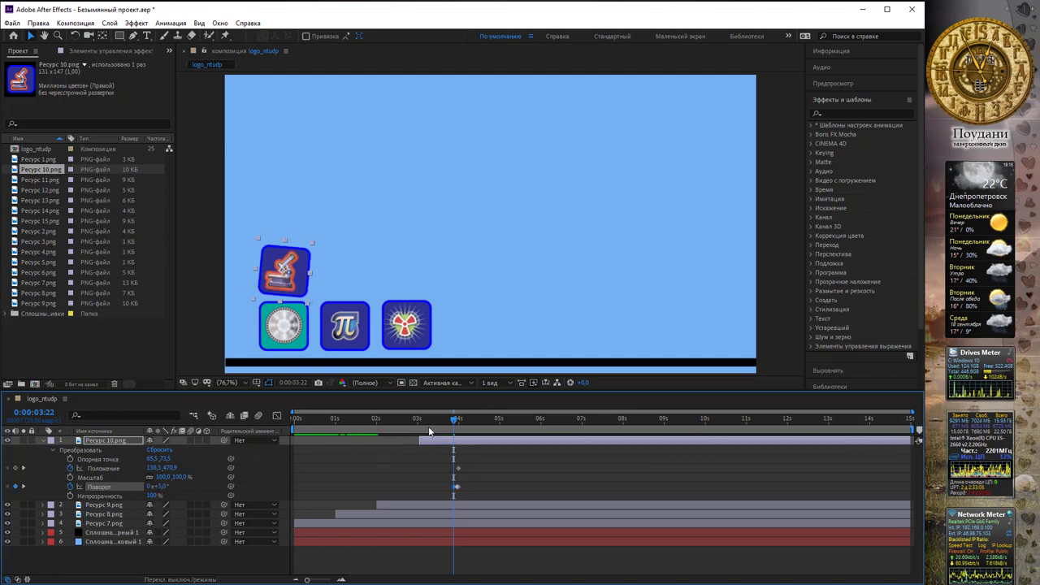
Add earlier microscope Position keyframes stepping up-right to just off the top-right edge, then play.
drag(451, 421, 446, 421)
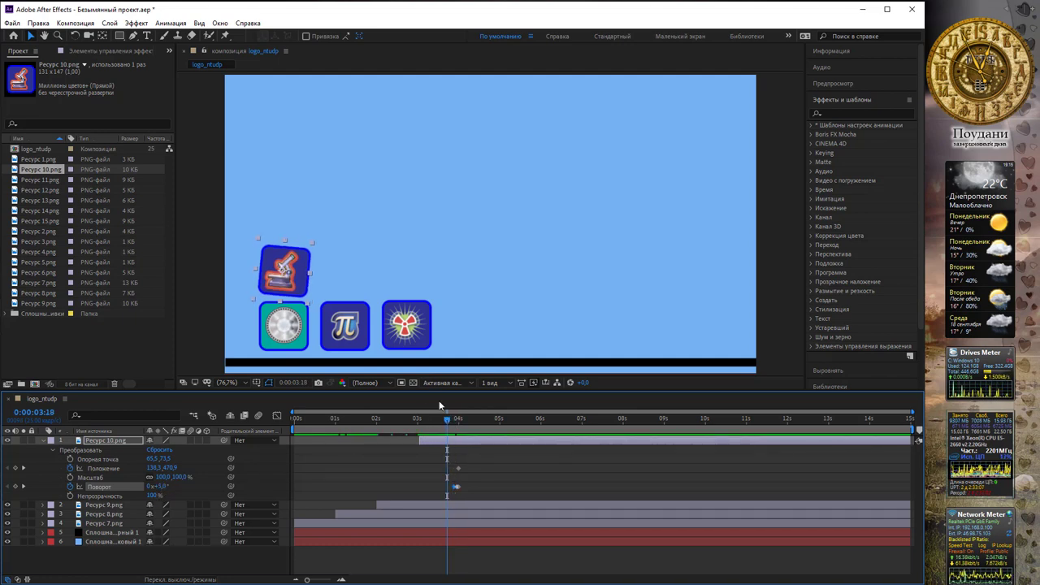
drag(295, 262, 384, 208)
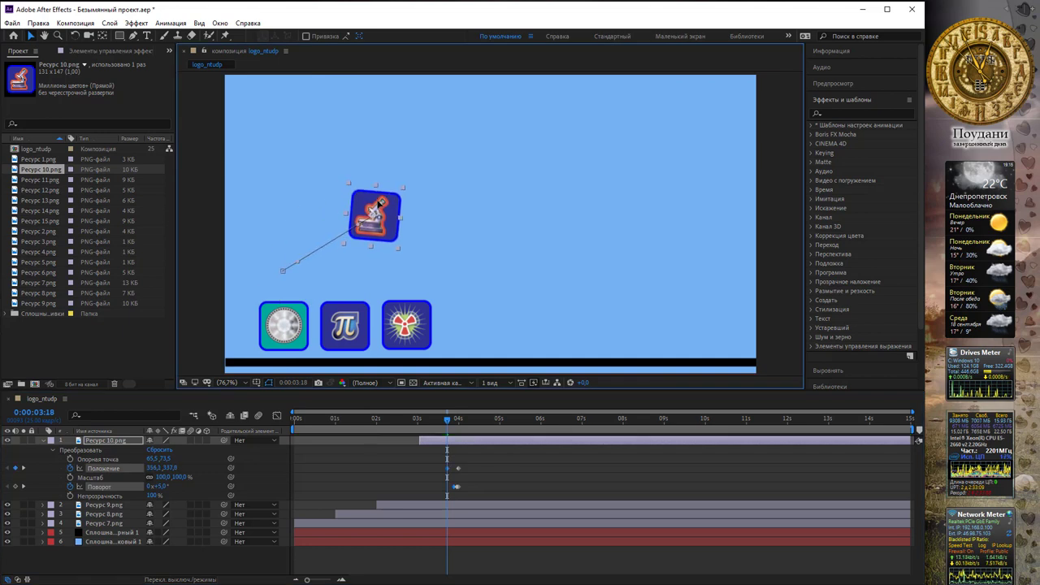
drag(450, 416, 438, 418)
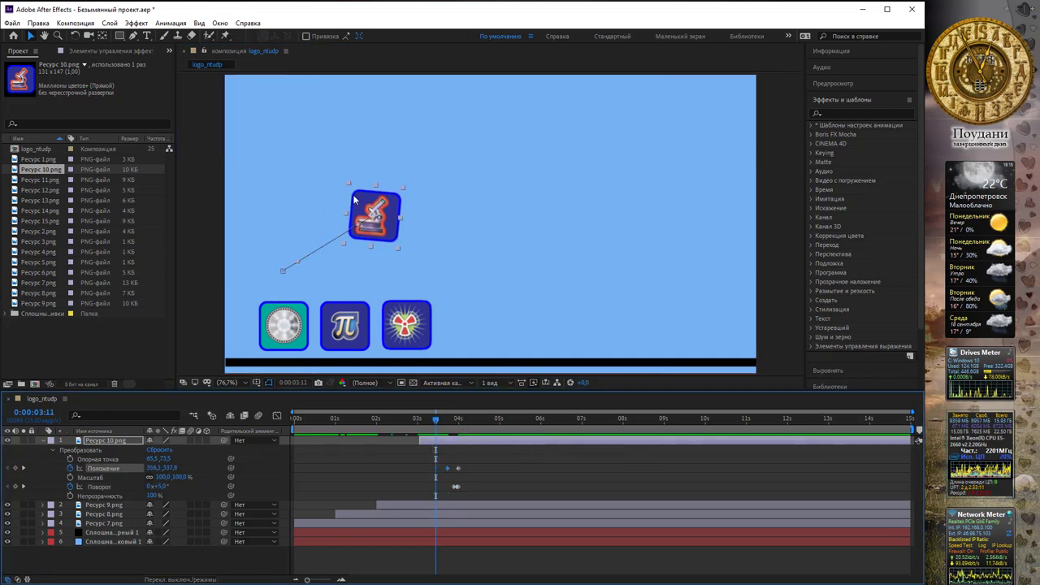
mouse_move(373, 213)
mouse_down()
mouse_move(607, 117)
mouse_move(805, 76)
mouse_move(694, 104)
mouse_up()
key(Page_Up)
key(Page_Up)
key(Page_Up)
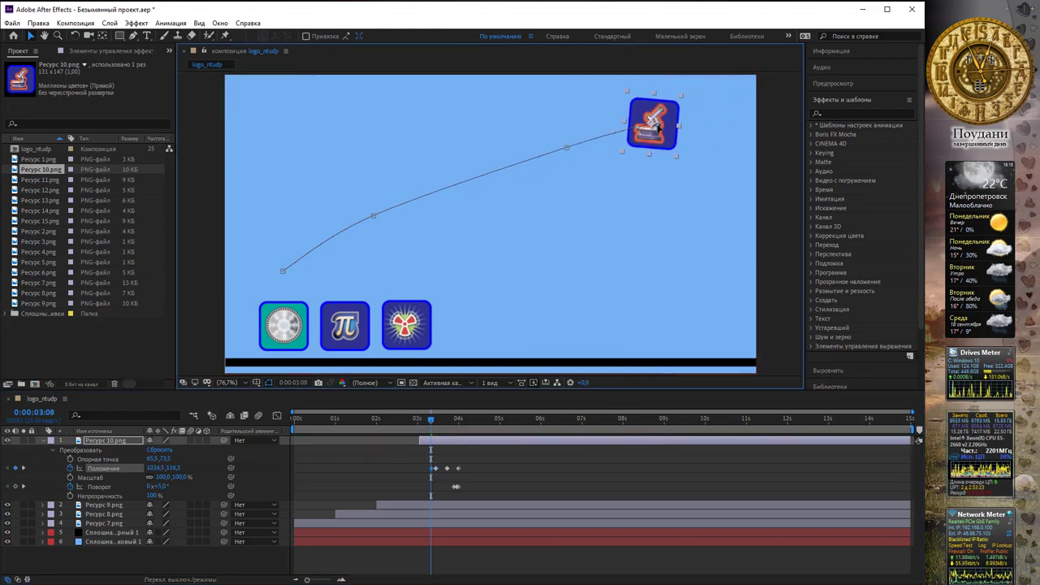
drag(431, 420, 419, 420)
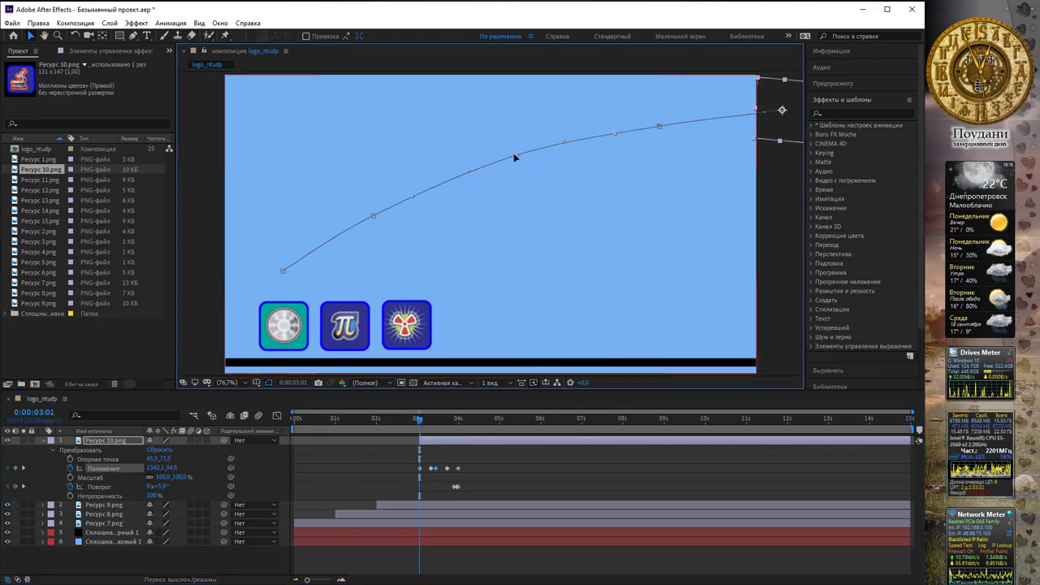
key(space)
Add the Ресурс 11.png gear starting at 4 s, tilting and flying in from beyond the top-right corner.
click(43, 440)
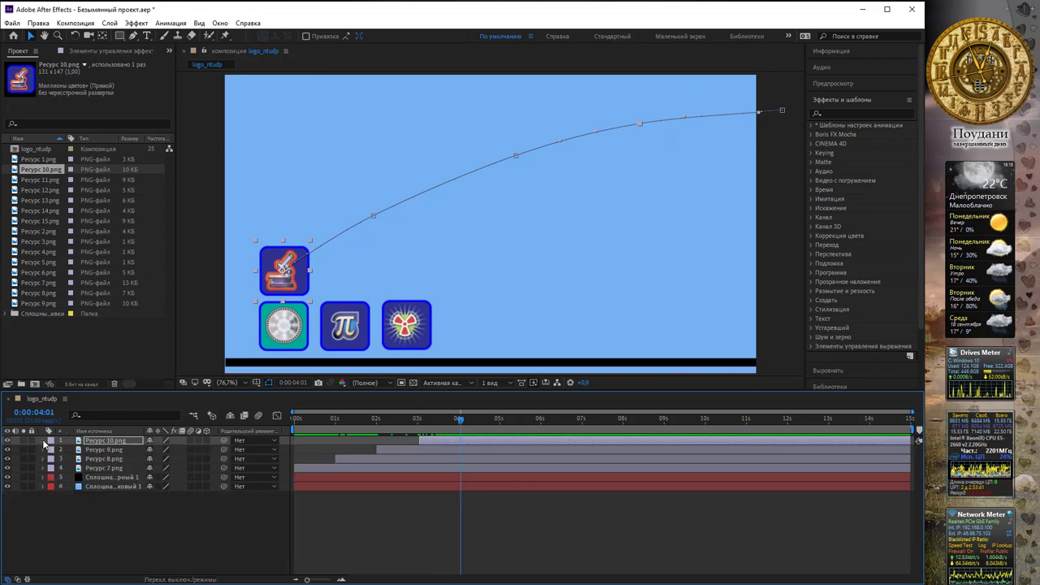
drag(40, 186, 345, 269)
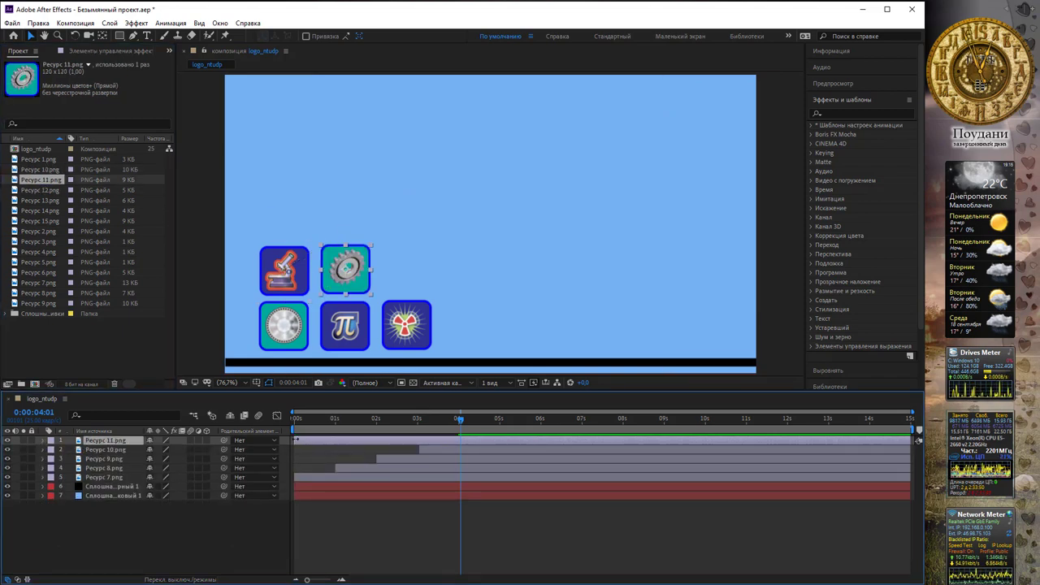
drag(295, 439, 461, 441)
click(43, 441)
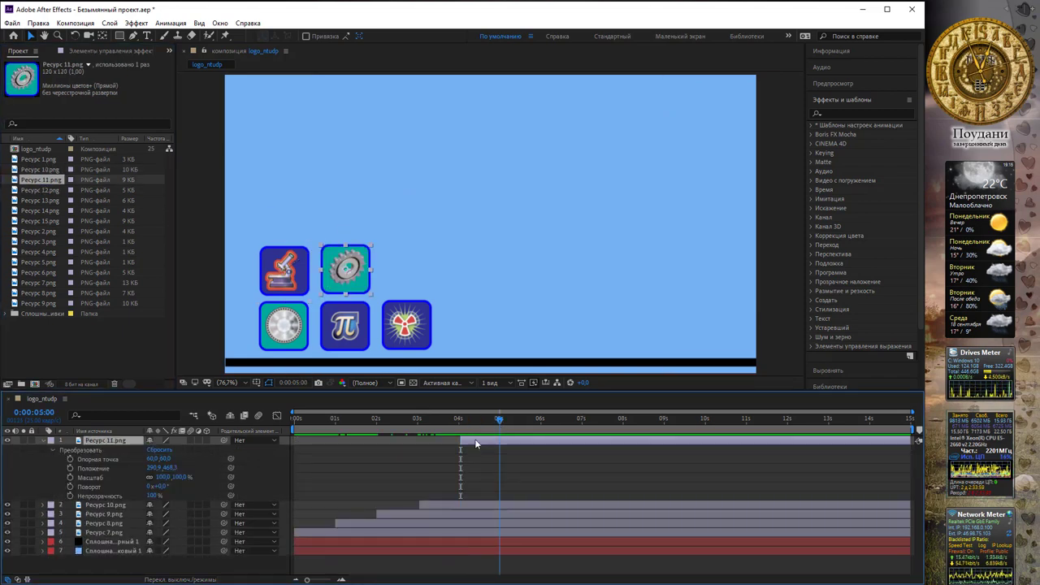
key(alt+shift+p)
key(alt+shift+r)
drag(498, 423, 494, 422)
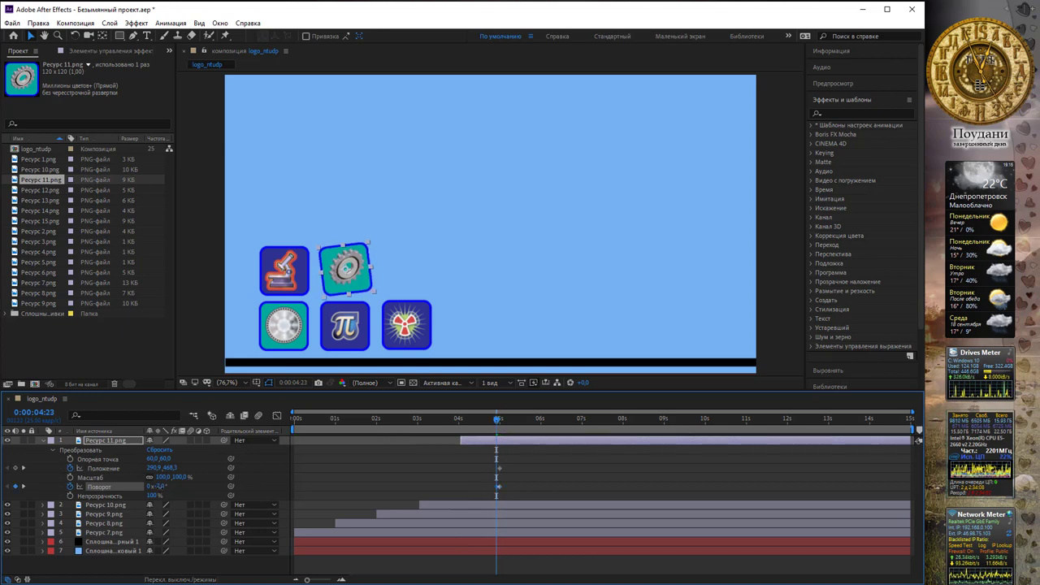
key(KP_Add)
key(KP_Add)
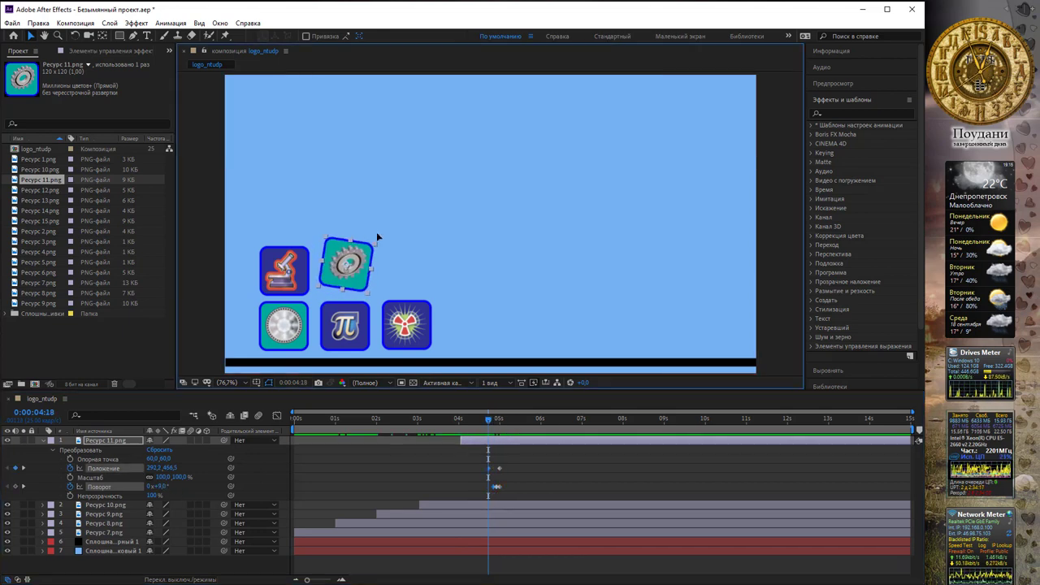
mouse_move(347, 268)
mouse_down()
mouse_move(408, 218)
mouse_move(573, 163)
mouse_move(543, 151)
mouse_up()
drag(481, 421, 460, 420)
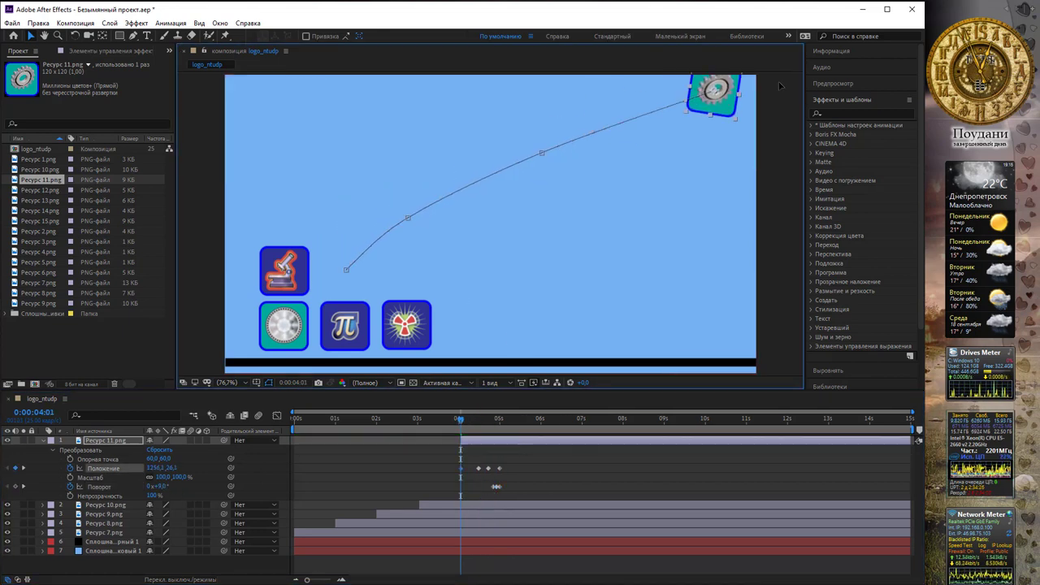
drag(543, 150, 785, 91)
drag(460, 420, 540, 423)
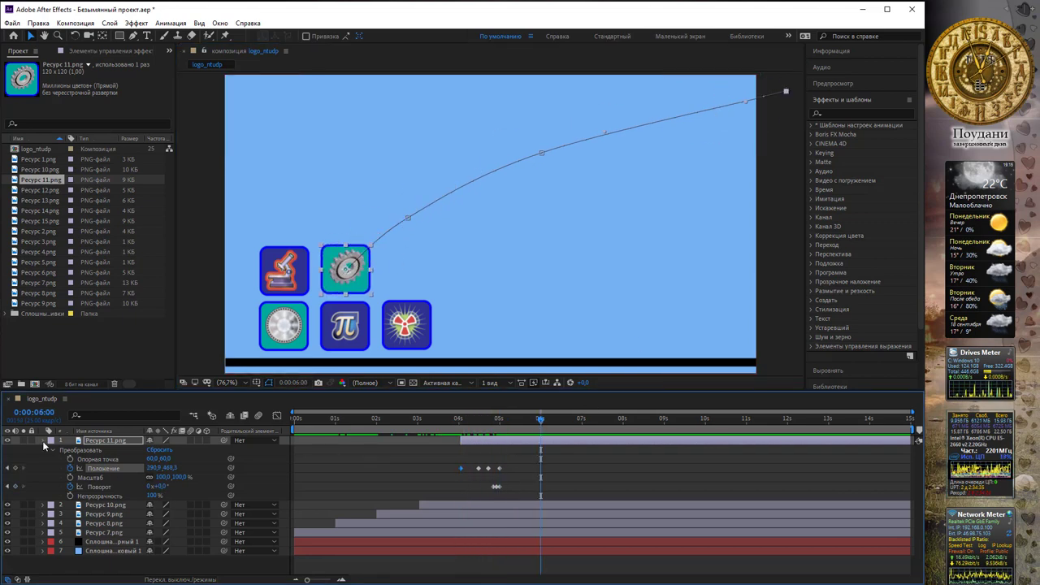
Add the Ресурс 12.png flask starting at 6 s, flying in from the top right, then drop in the Ресурс 13.png atom.
mouse_move(41, 190)
mouse_down()
mouse_move(406, 268)
mouse_move(345, 216)
mouse_up()
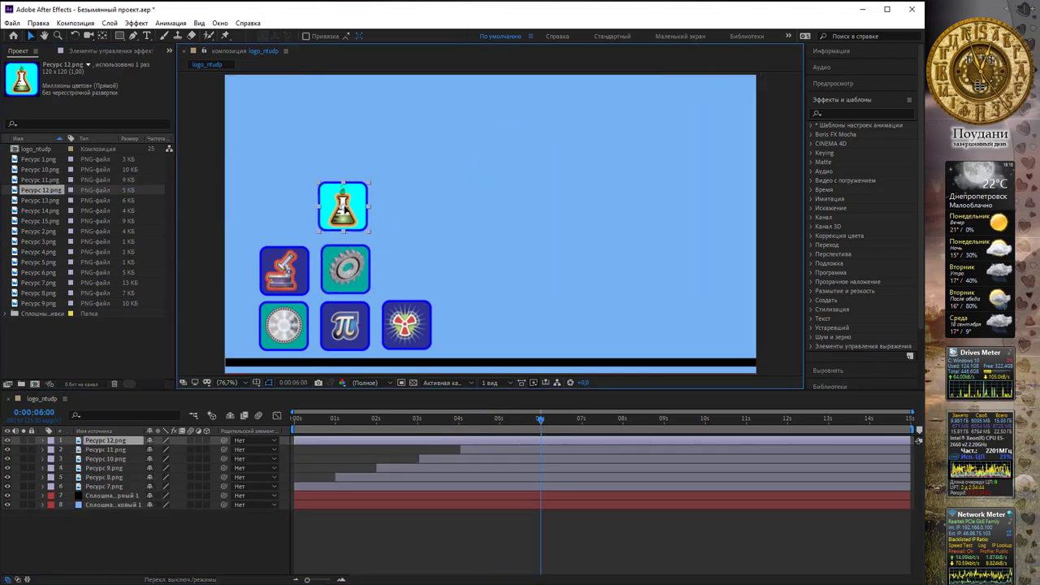
drag(294, 440, 540, 440)
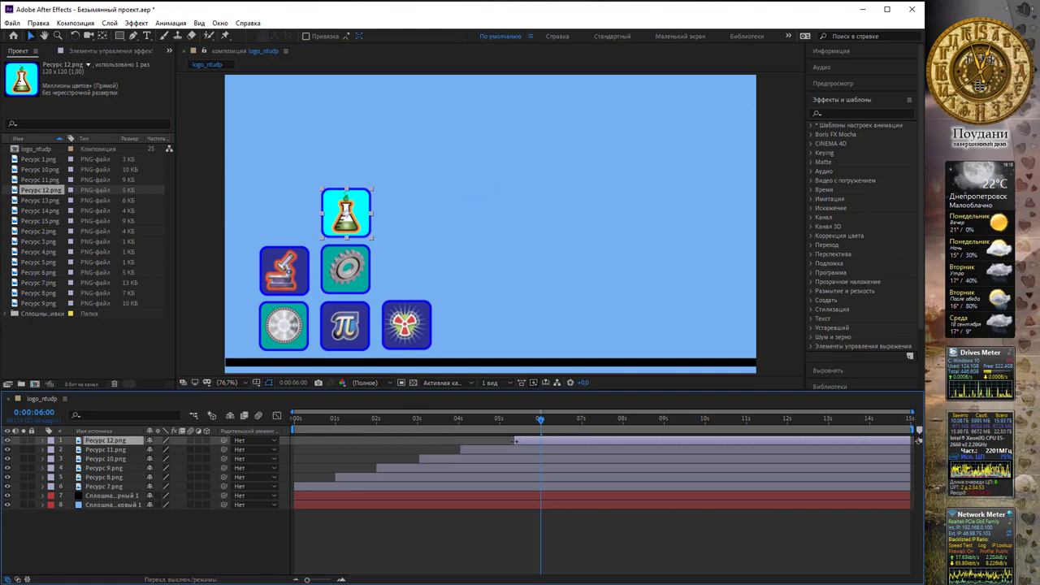
key(alt+shift+p)
key(alt+shift+r)
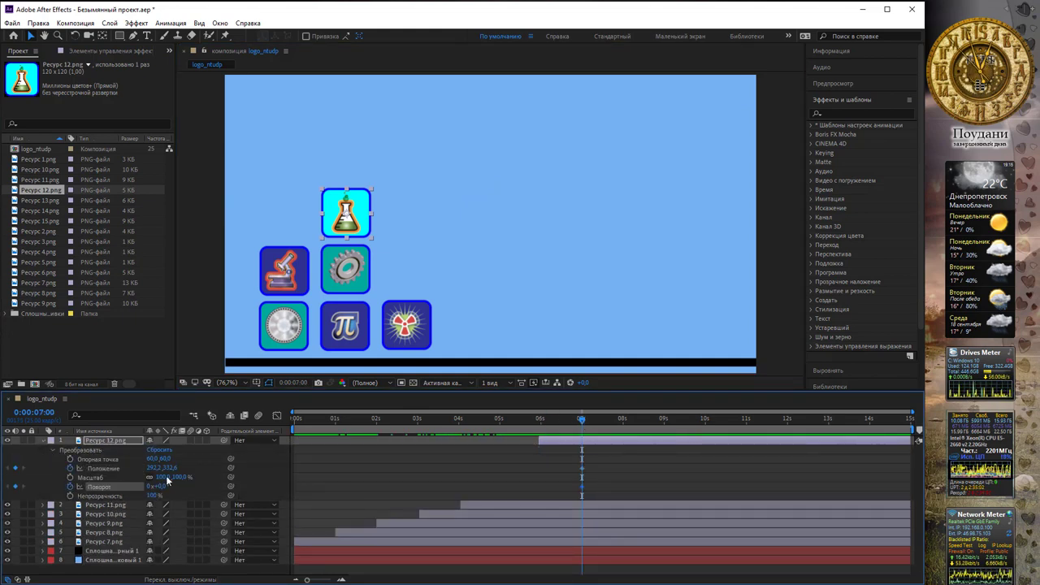
mouse_move(371, 216)
mouse_down()
mouse_move(391, 191)
mouse_move(524, 140)
mouse_move(783, 81)
mouse_up()
click(554, 417)
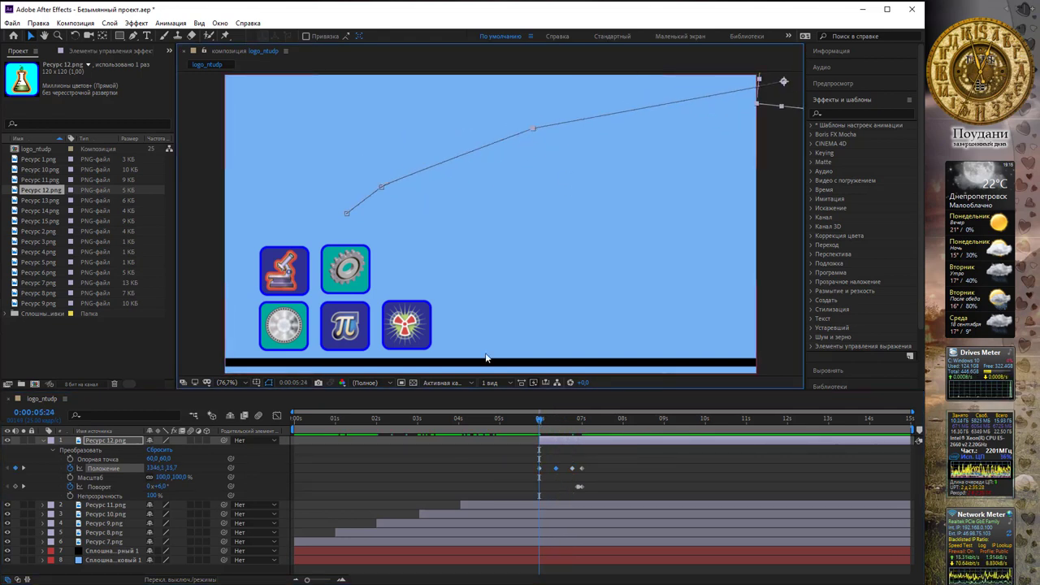
click(563, 429)
click(586, 430)
click(51, 439)
click(44, 440)
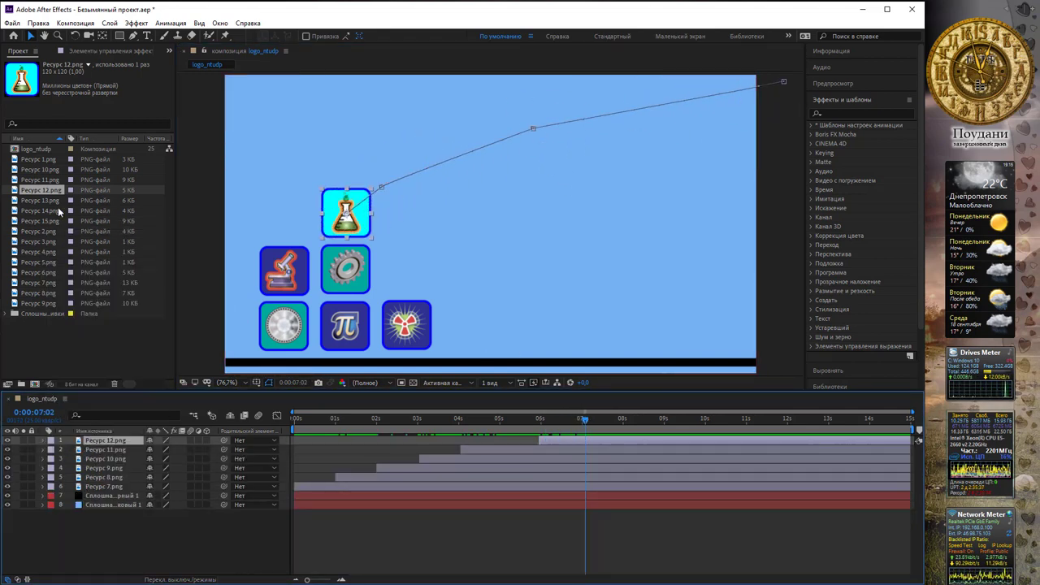
mouse_move(41, 200)
mouse_down()
mouse_move(400, 279)
mouse_move(406, 266)
mouse_up()
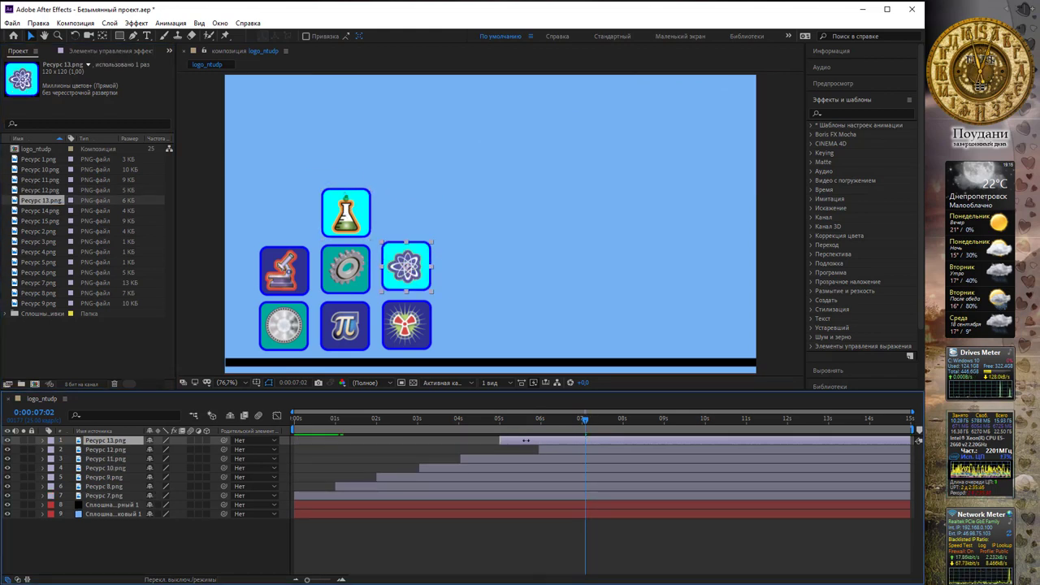
Tilt the atom icon by −5° and start its path off the top-right edge.
click(43, 439)
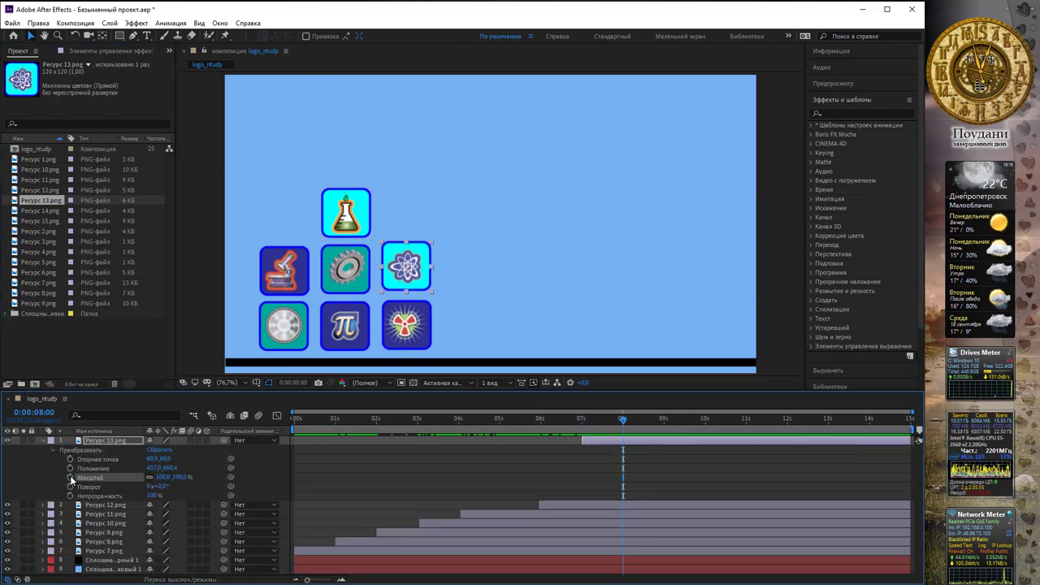
drag(158, 486, 162, 486)
mouse_move(424, 262)
mouse_down()
mouse_move(569, 158)
mouse_move(752, 92)
mouse_move(784, 104)
mouse_up()
click(582, 420)
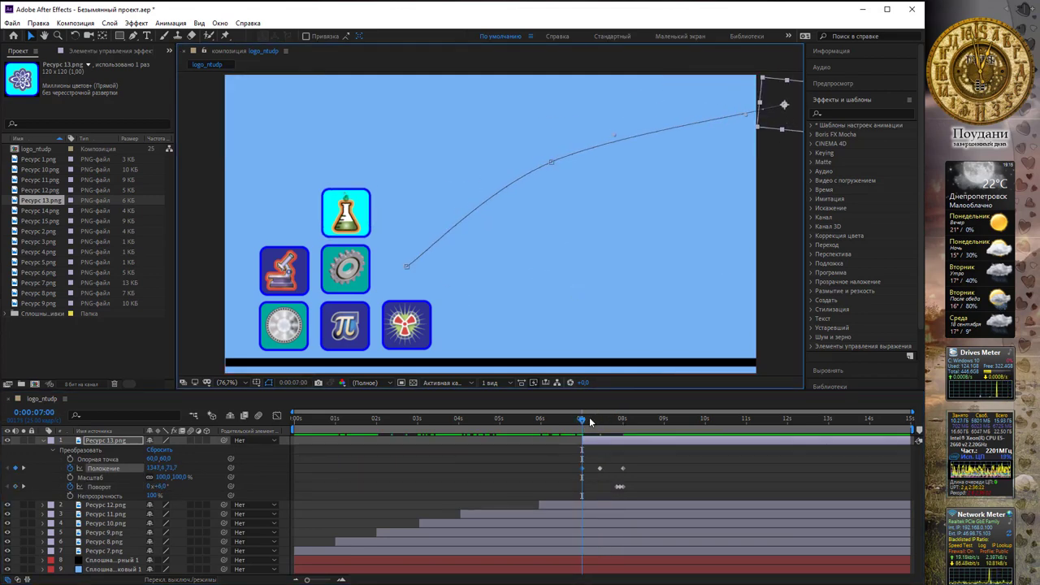
click(624, 419)
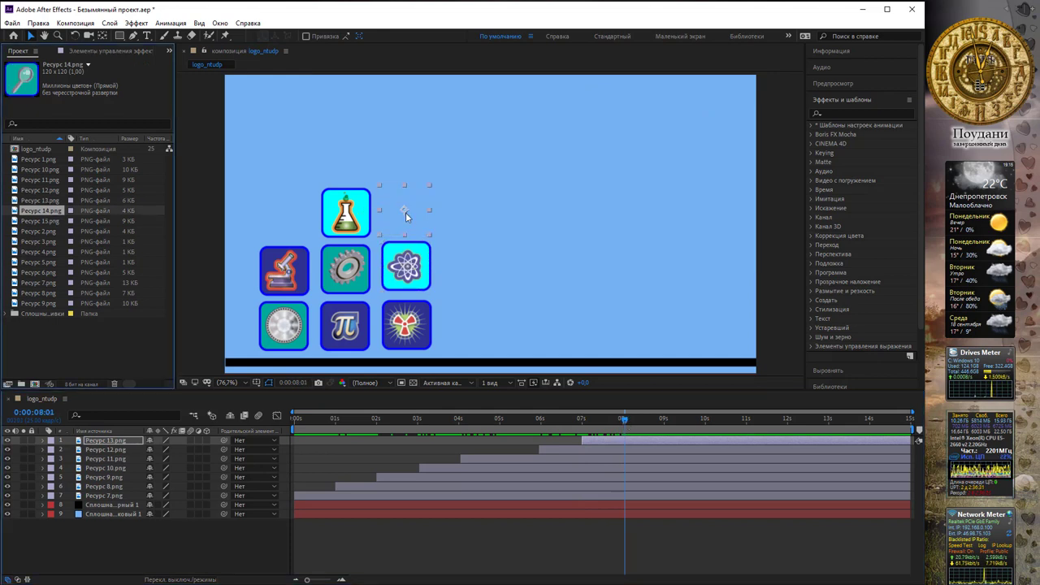
Add the Ресурс 14.png magnifier starting at 8 s, tilted −11° and flying in from the top right.
drag(54, 209, 405, 212)
click(642, 419)
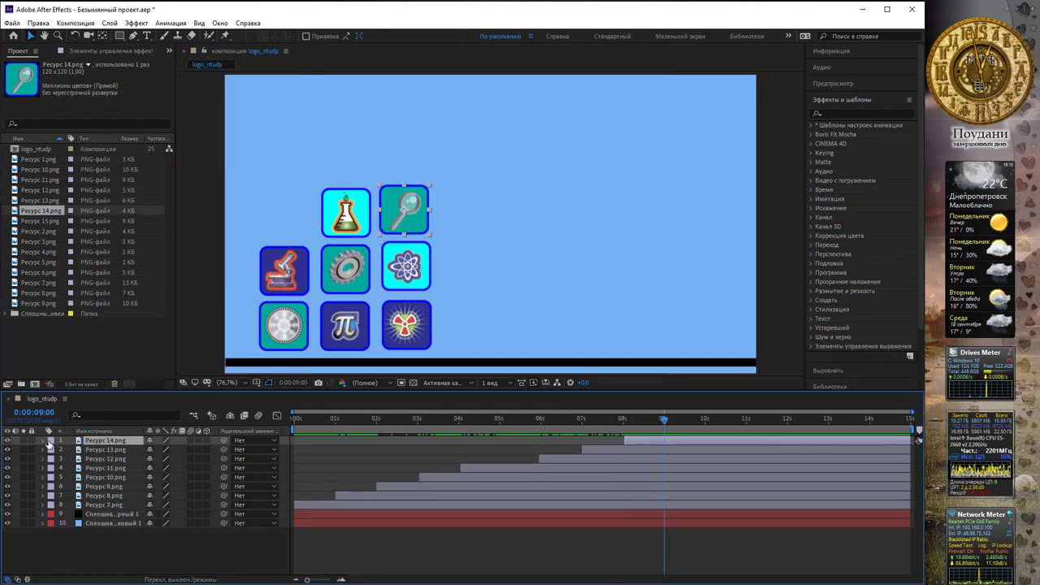
click(43, 440)
click(53, 449)
click(70, 468)
click(70, 486)
drag(158, 485, 238, 502)
key(Page_Up)
key(Page_Up)
key(Page_Up)
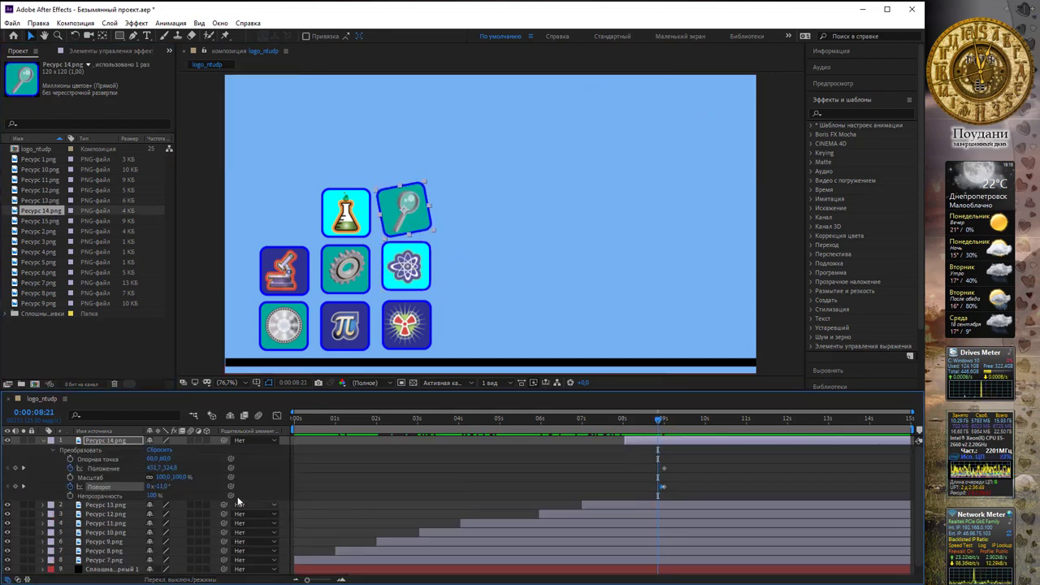
click(624, 419)
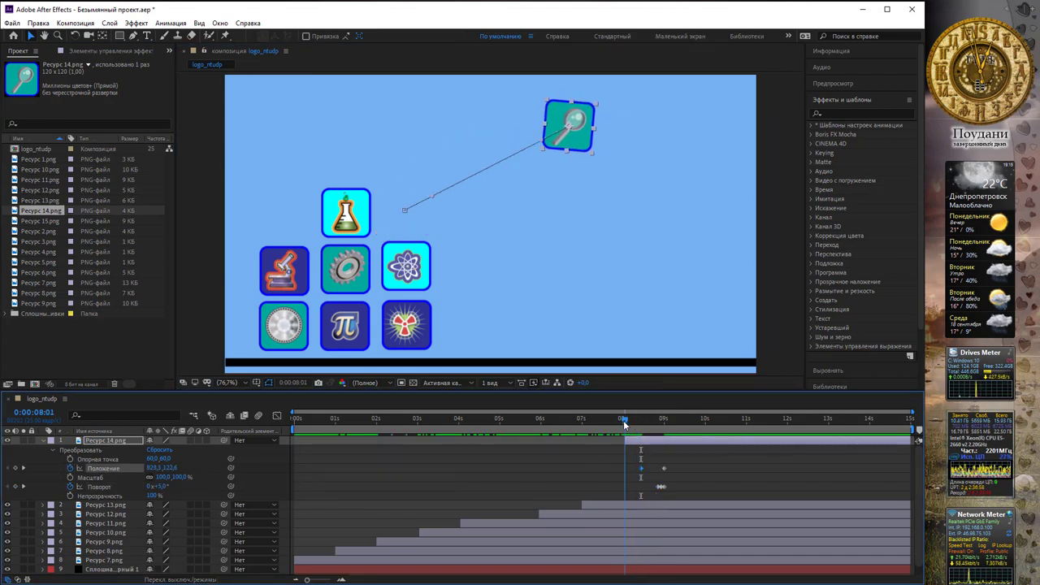
drag(624, 419, 667, 419)
Add the Ресурс 15.png telescope above the magnifier, starting at 9:02 and flying in from the top-right corner.
click(43, 441)
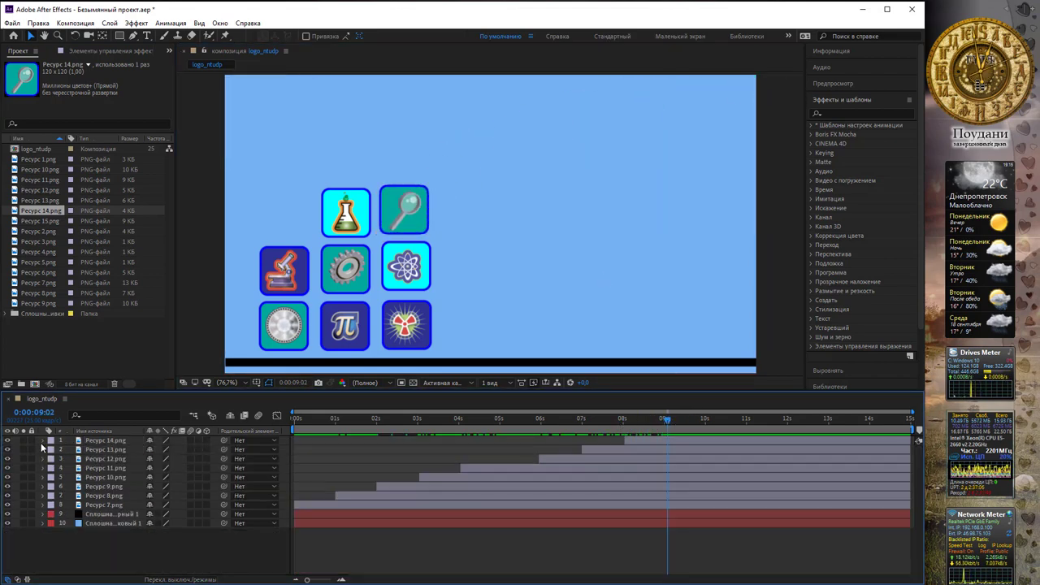
drag(41, 220, 405, 153)
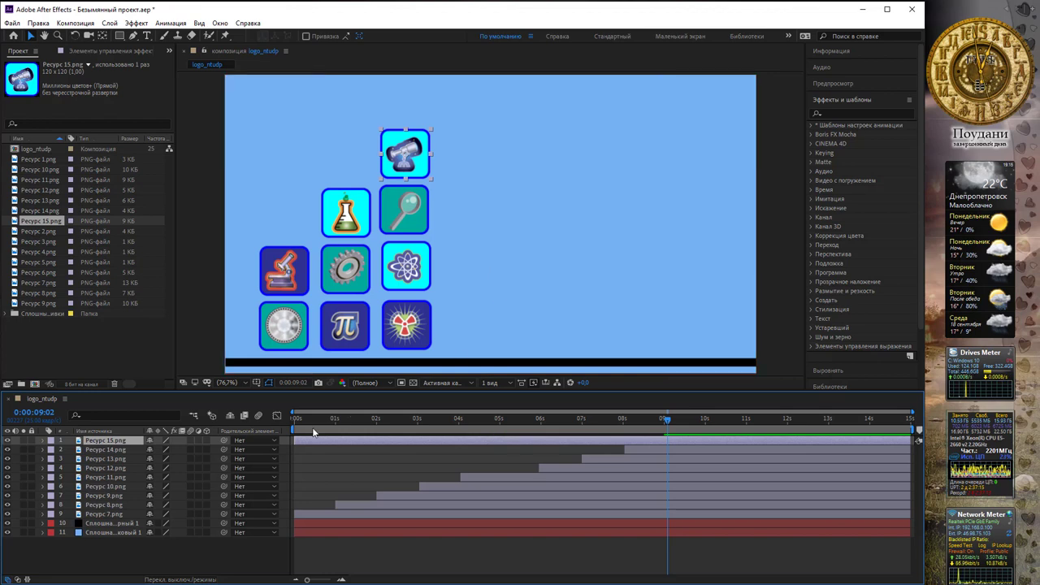
mouse_move(313, 439)
mouse_down()
mouse_move(668, 439)
mouse_move(703, 419)
mouse_up()
click(43, 440)
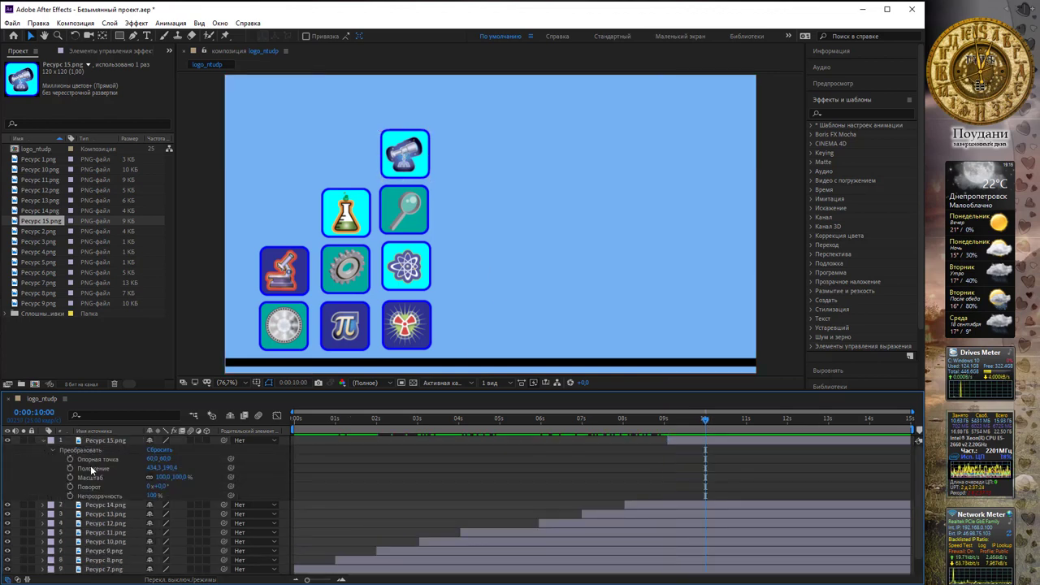
click(15, 468)
click(14, 486)
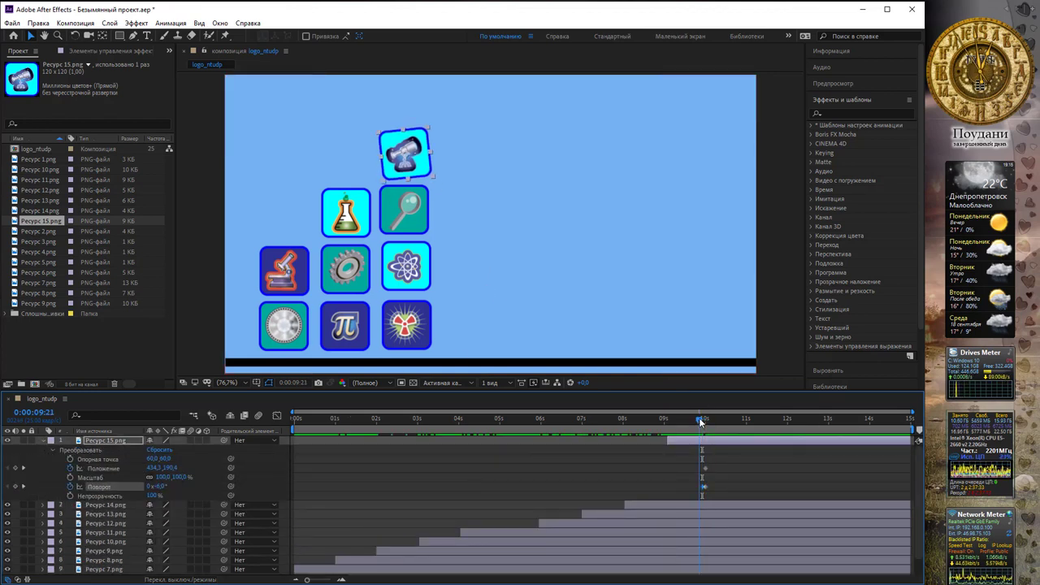
key(Page_Up)
key(Page_Up)
key(Page_Up)
drag(406, 152, 761, 75)
key(Page_Up)
key(Page_Up)
key(Page_Up)
key(Page_Up)
key(Page_Up)
key(Page_Up)
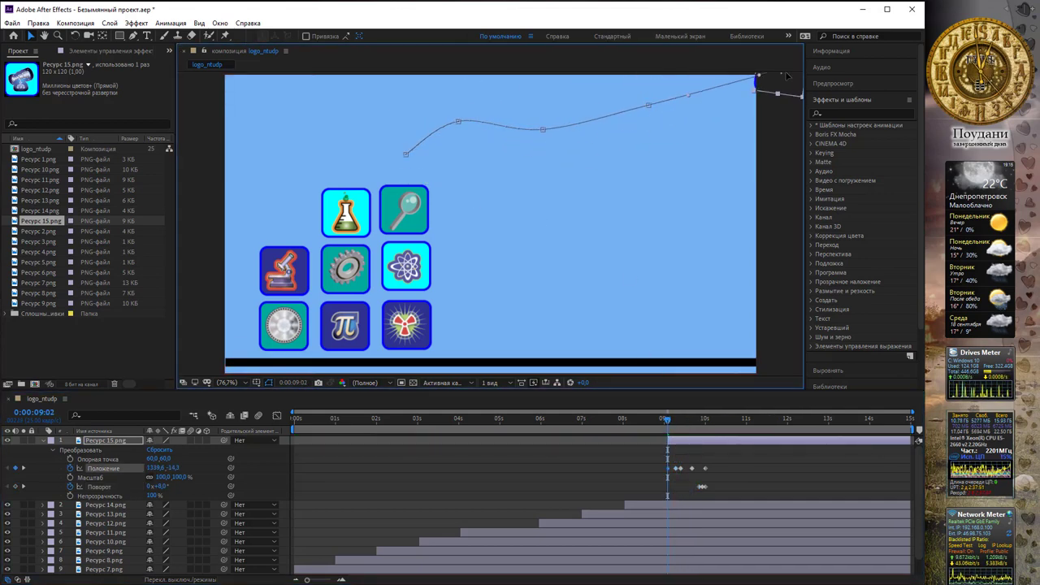
drag(671, 419, 715, 420)
click(43, 441)
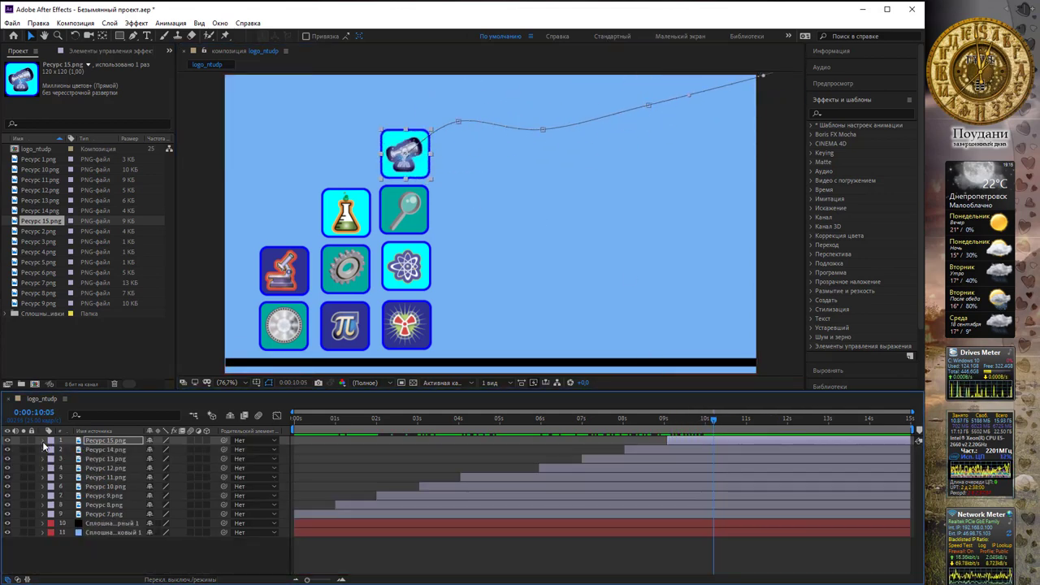
click(60, 231)
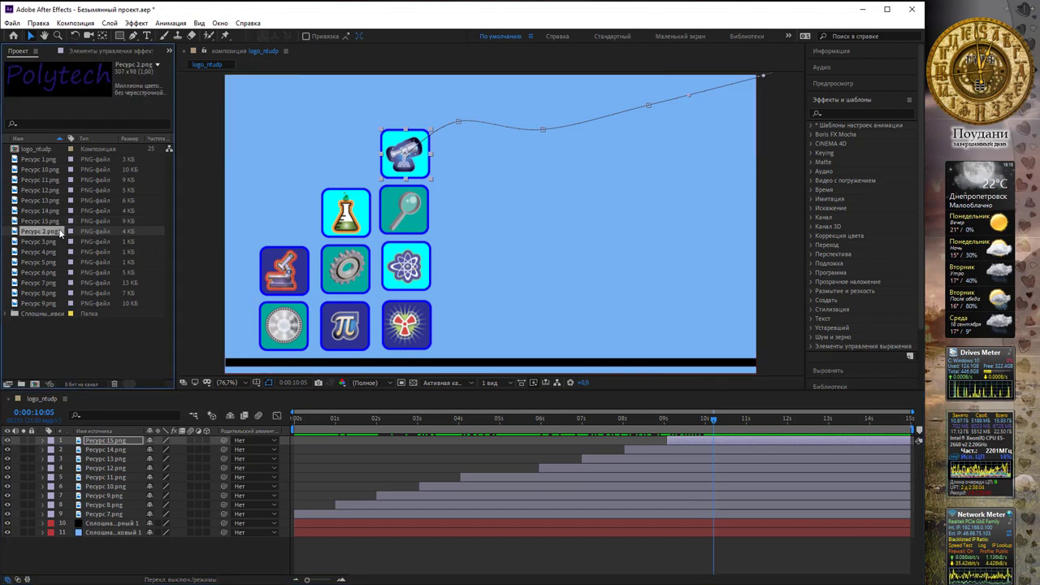
Add Ресурс 2.png (Polytech) starting at about 10 s, then add Ресурс 1.png (Dnipro) to logo_ntudp.
drag(60, 232, 603, 192)
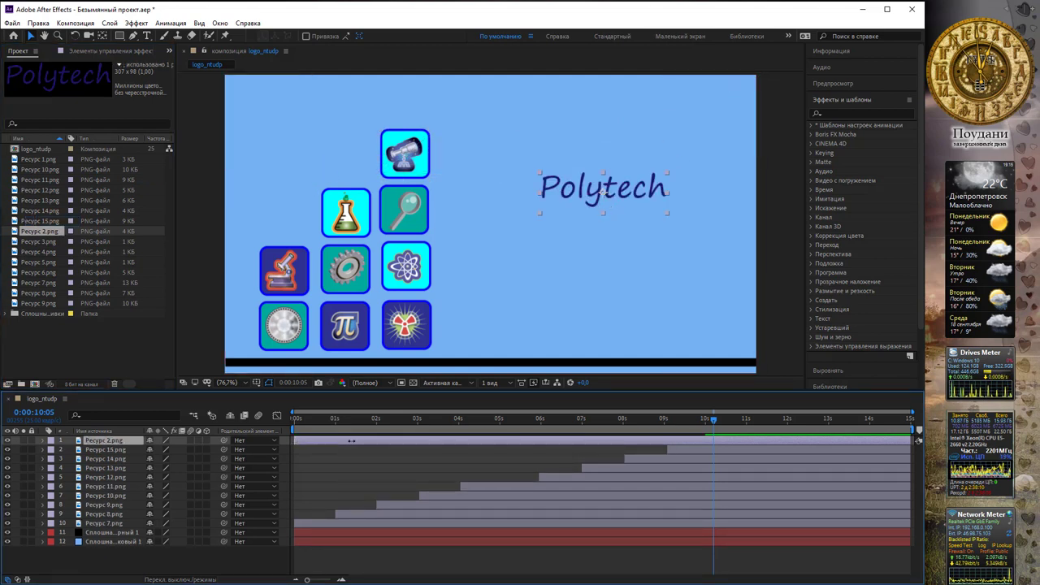
drag(352, 441, 606, 439)
mouse_move(680, 439)
mouse_down()
mouse_move(708, 439)
mouse_move(710, 423)
mouse_up()
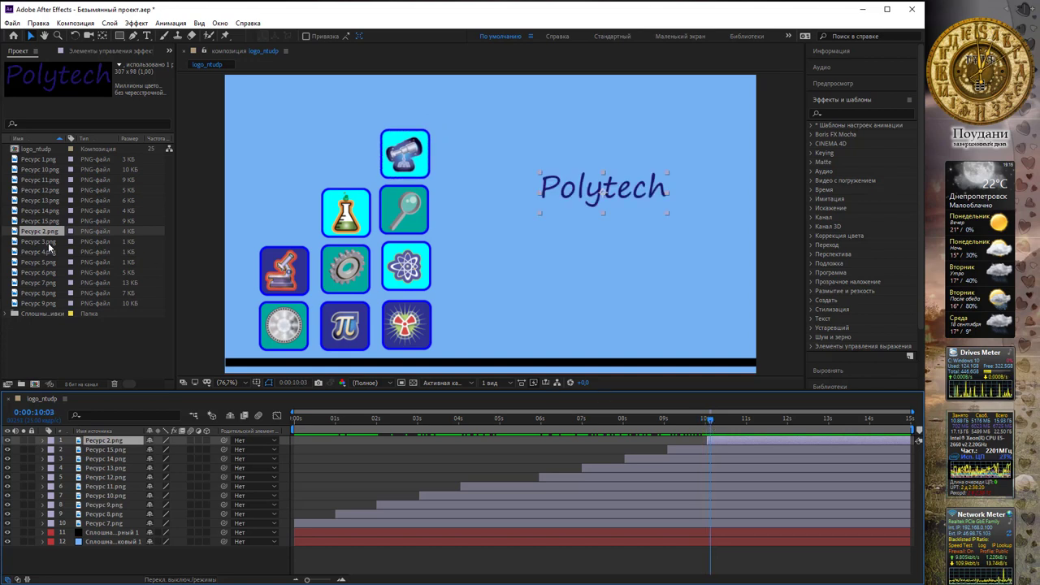
click(47, 252)
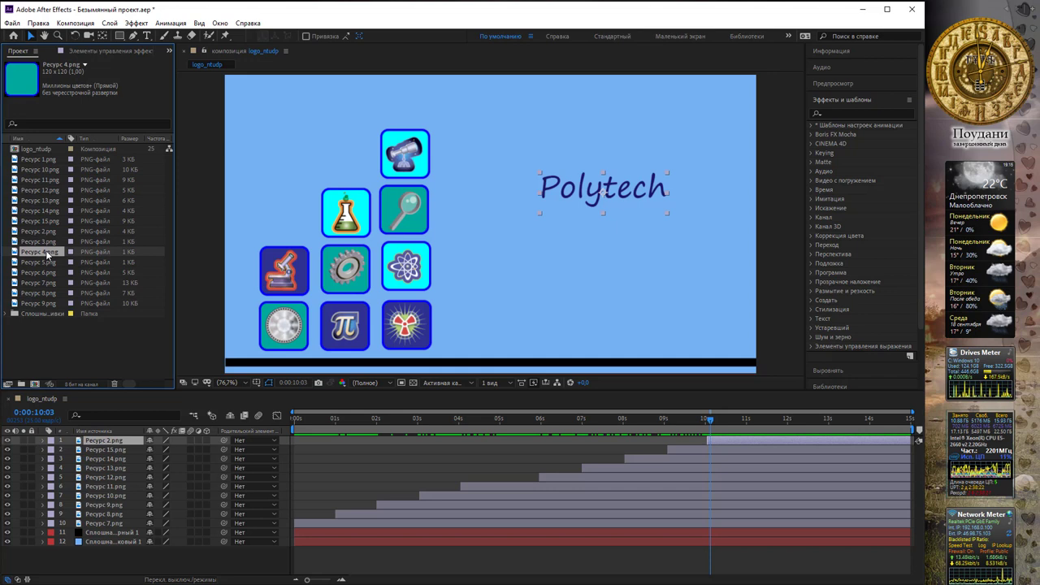
drag(44, 160, 591, 254)
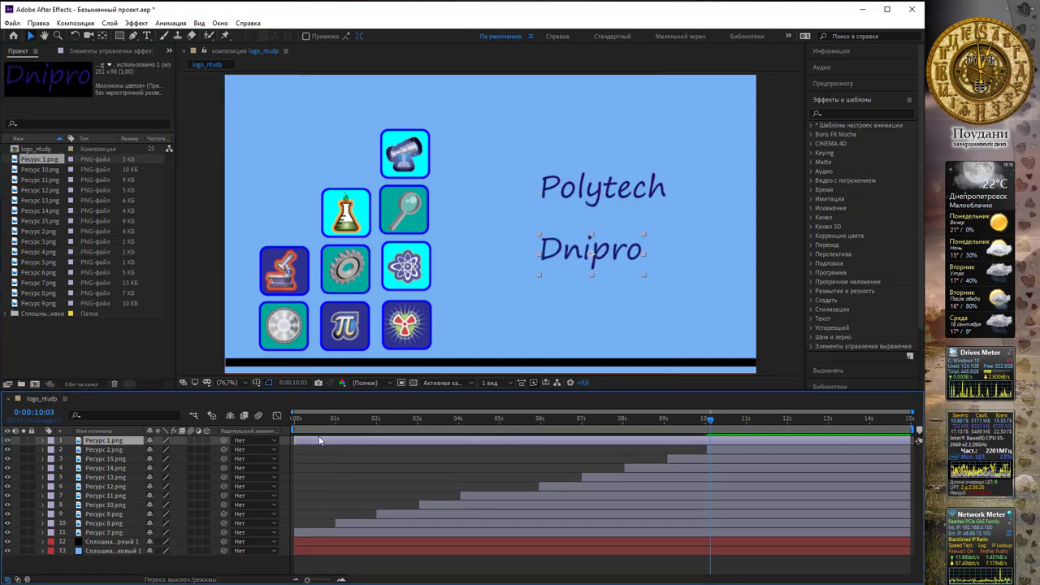
Delay the Dnipro layer's start and move Polytech above it in the layer stack.
drag(296, 440, 605, 442)
drag(676, 442, 700, 442)
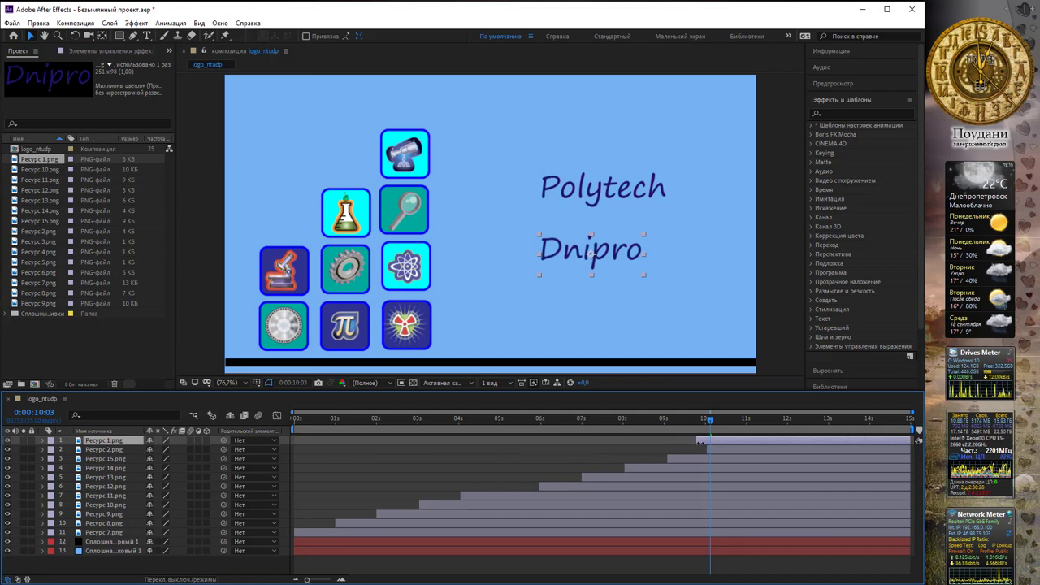
drag(115, 451, 115, 438)
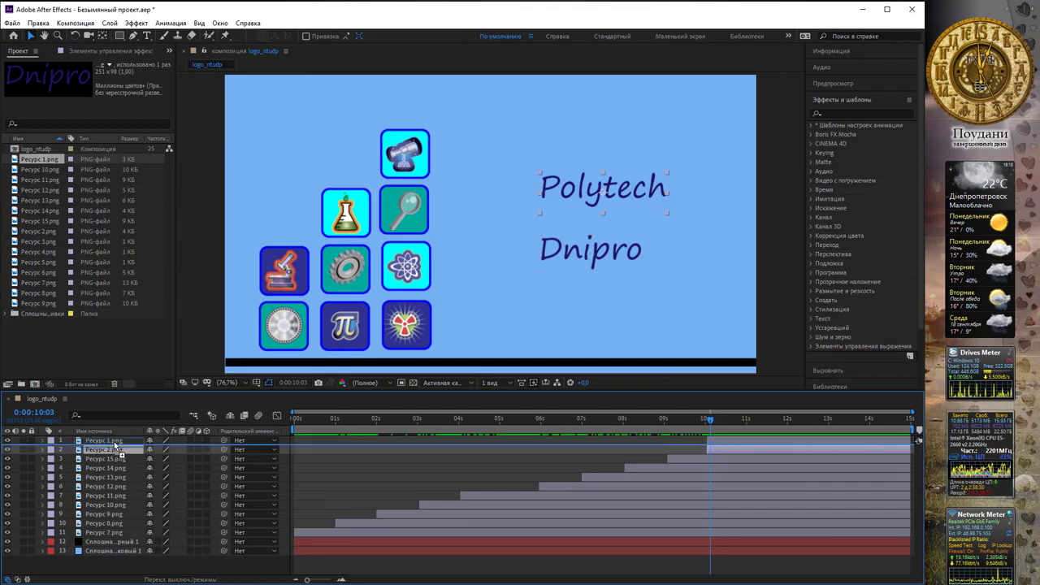
click(108, 451)
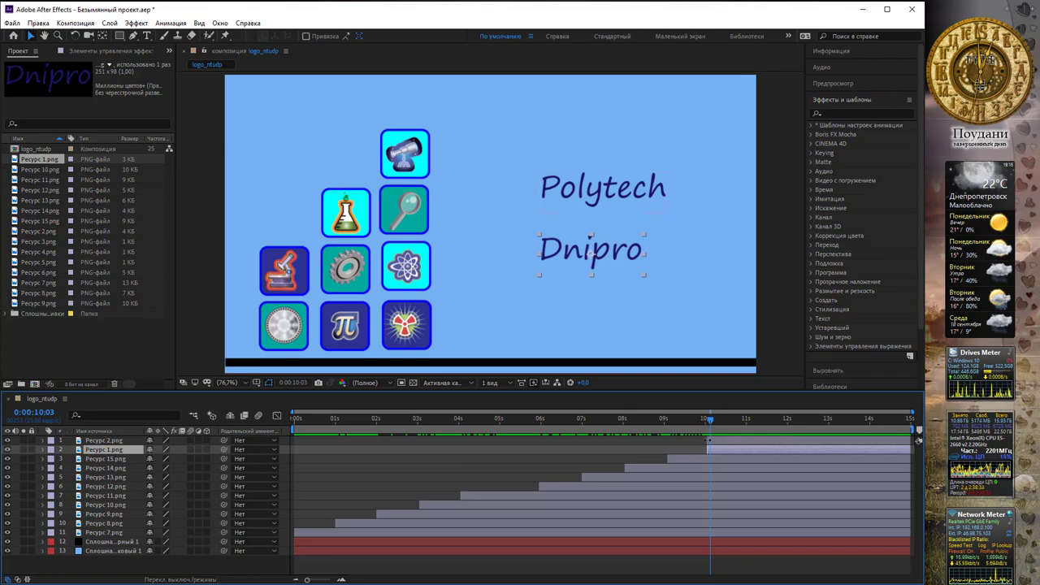
Start Polytech at 0:00:09:23, put Dnipro back on top, and lower Polytech toward the bottom right.
drag(711, 440, 771, 440)
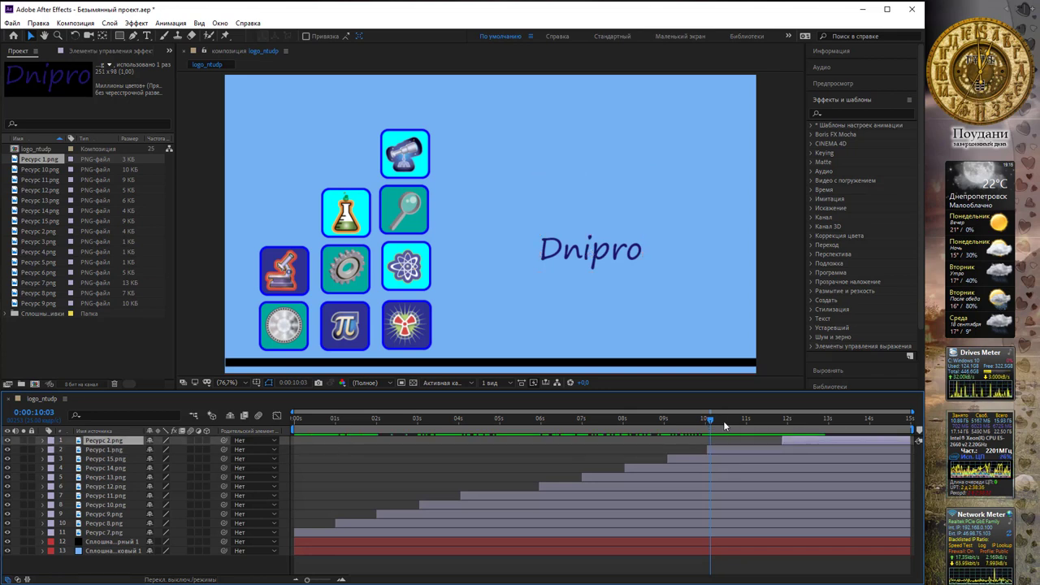
drag(708, 419, 705, 419)
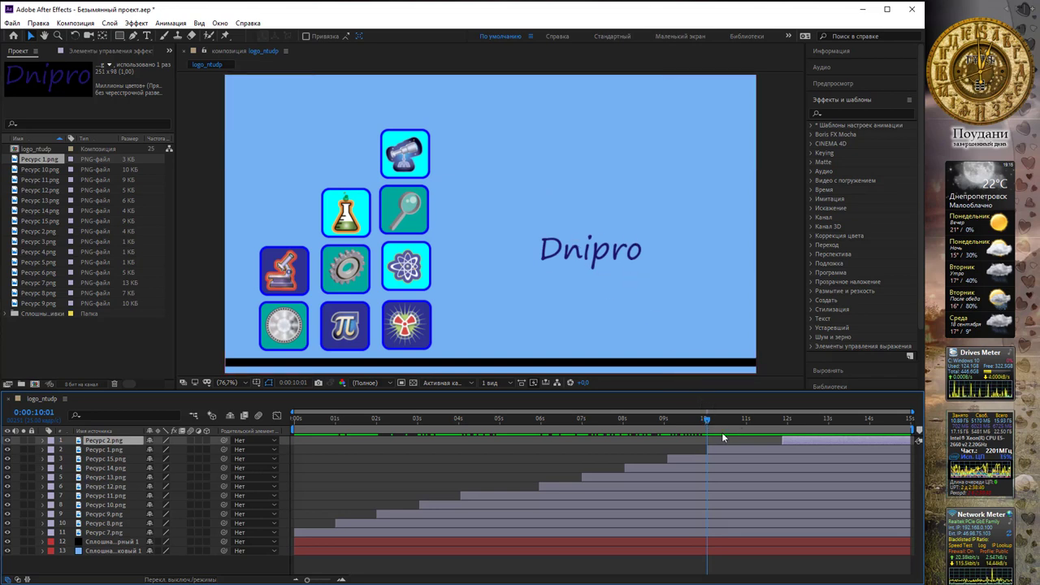
key(shift+Page_Up)
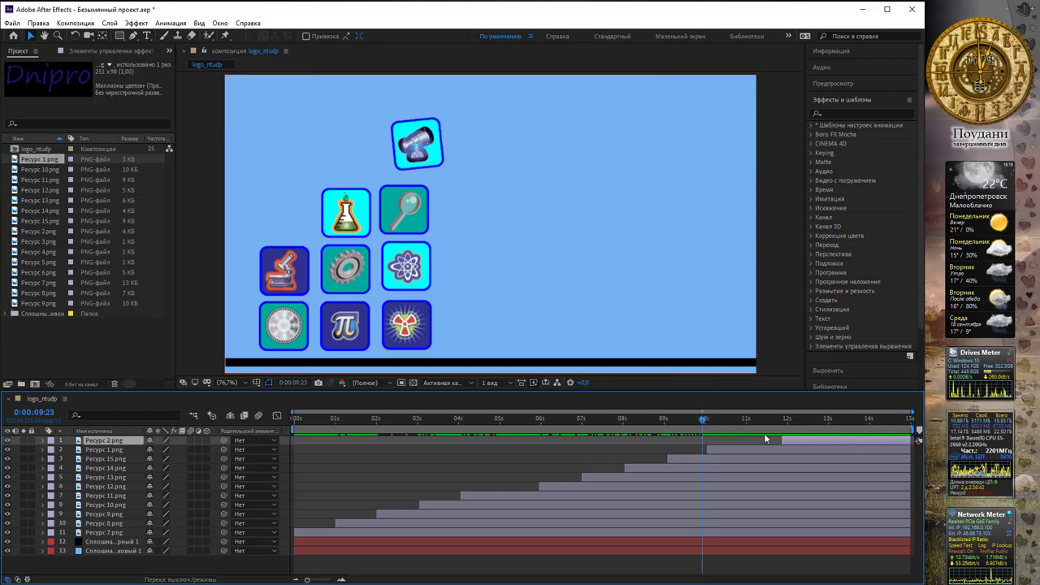
drag(782, 440, 696, 442)
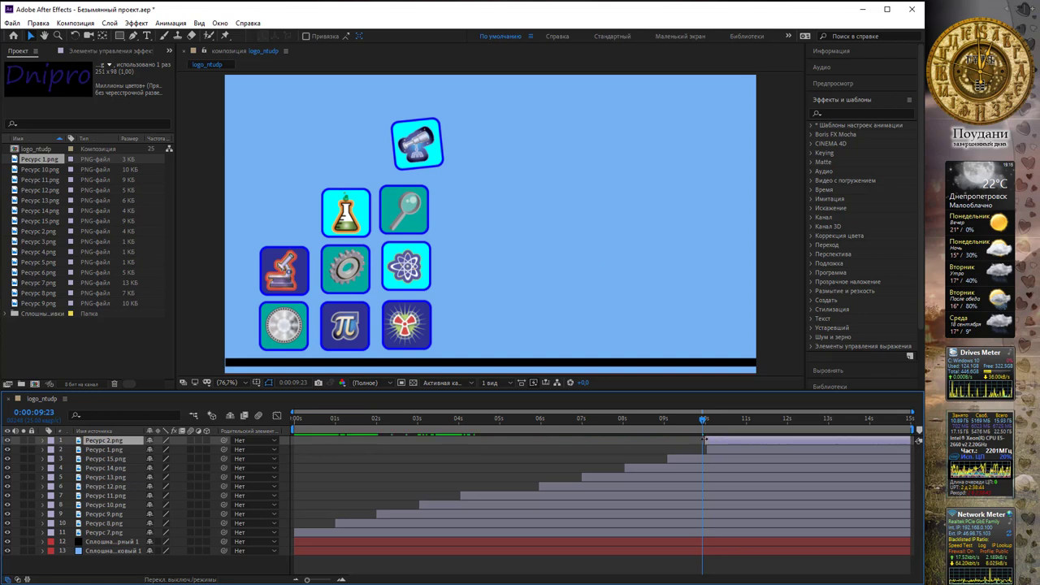
click(110, 450)
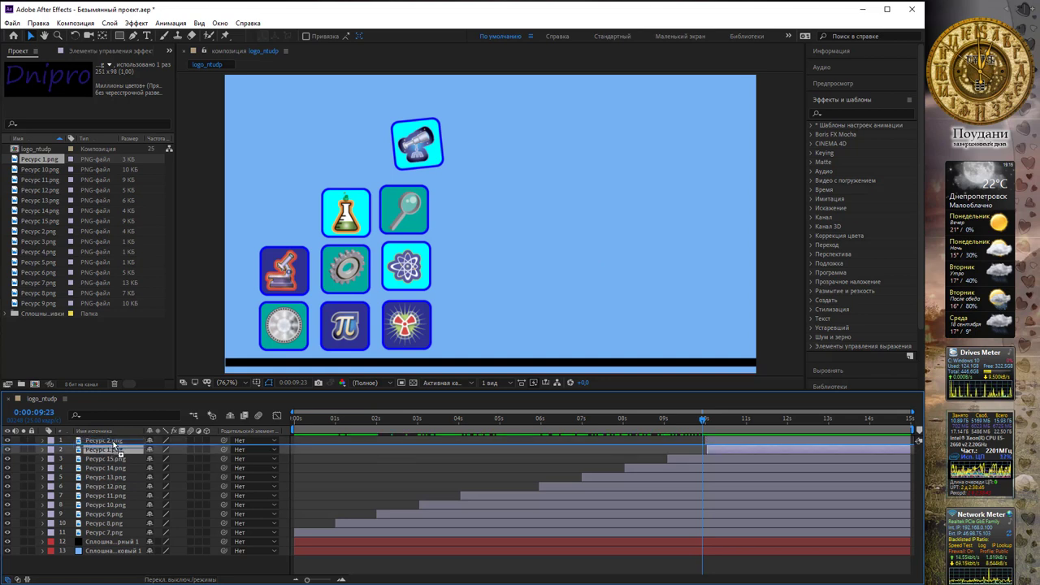
drag(116, 446, 113, 440)
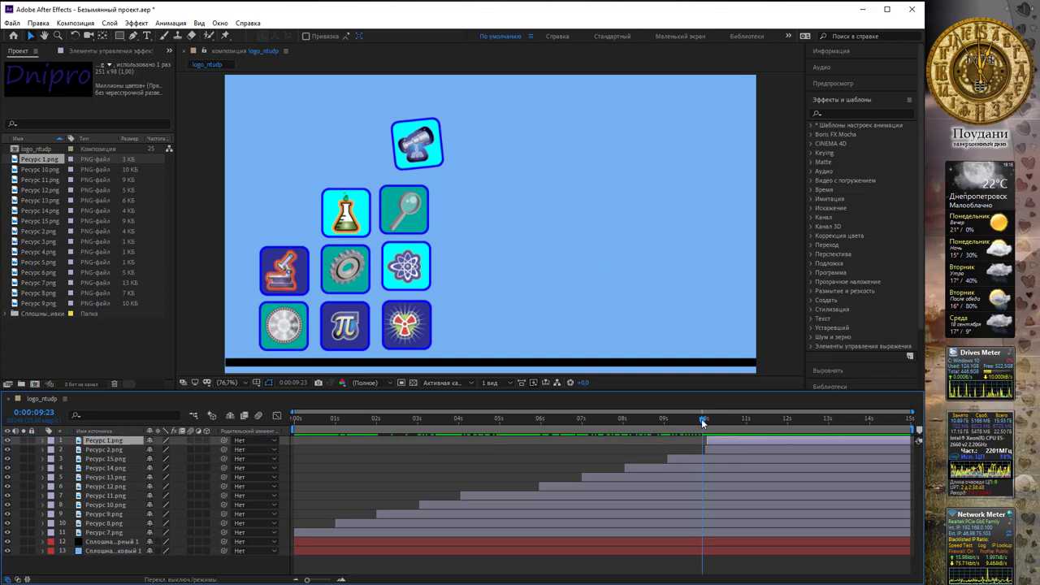
drag(704, 420, 785, 440)
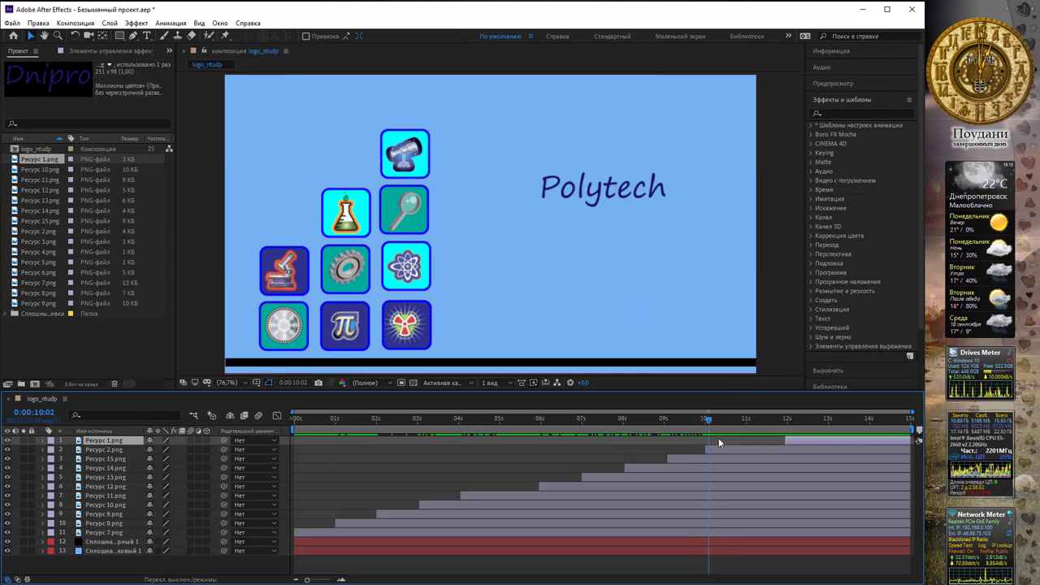
mouse_move(615, 193)
mouse_down()
mouse_move(615, 283)
mouse_move(600, 305)
mouse_up()
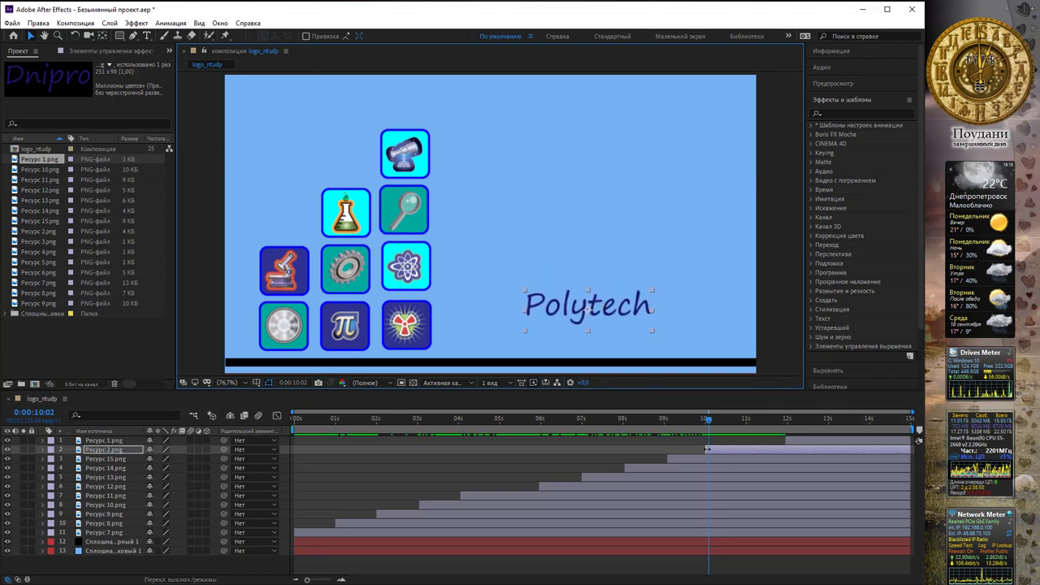
Enable Position and Rotation keyframing on the Polytech layer and go to 0:00:10:22.
click(44, 450)
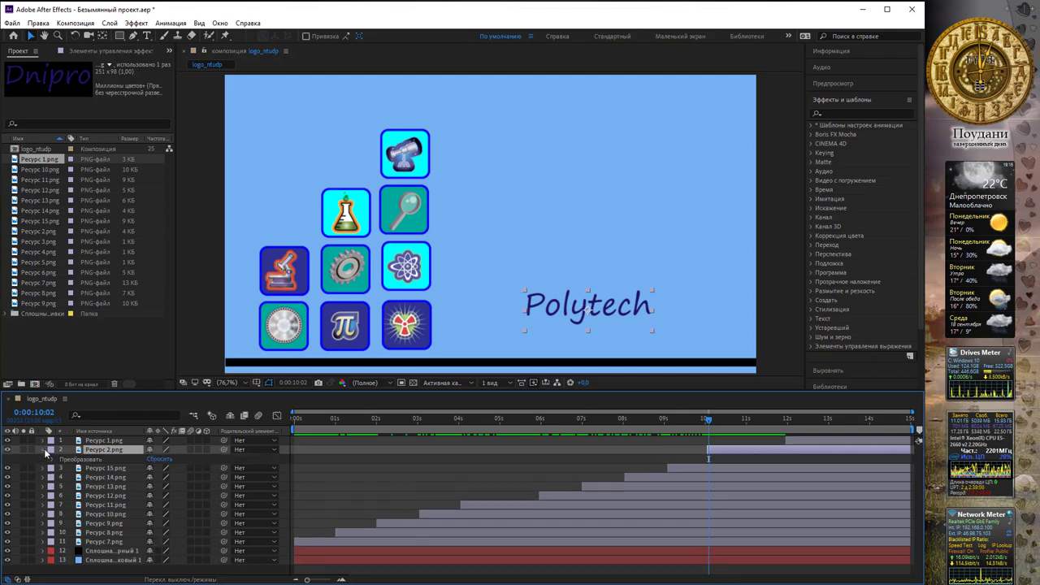
click(52, 460)
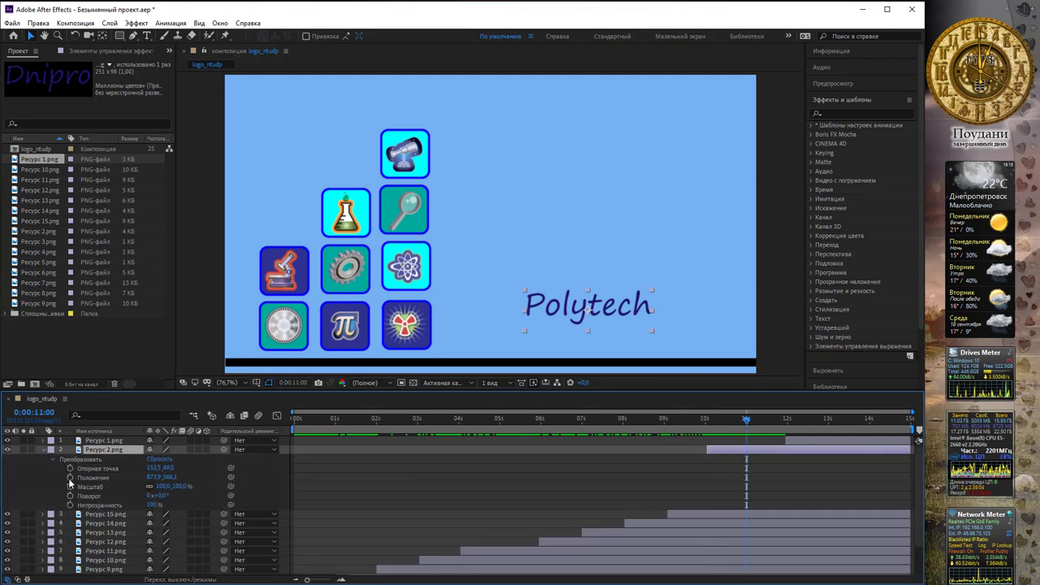
click(70, 477)
click(70, 496)
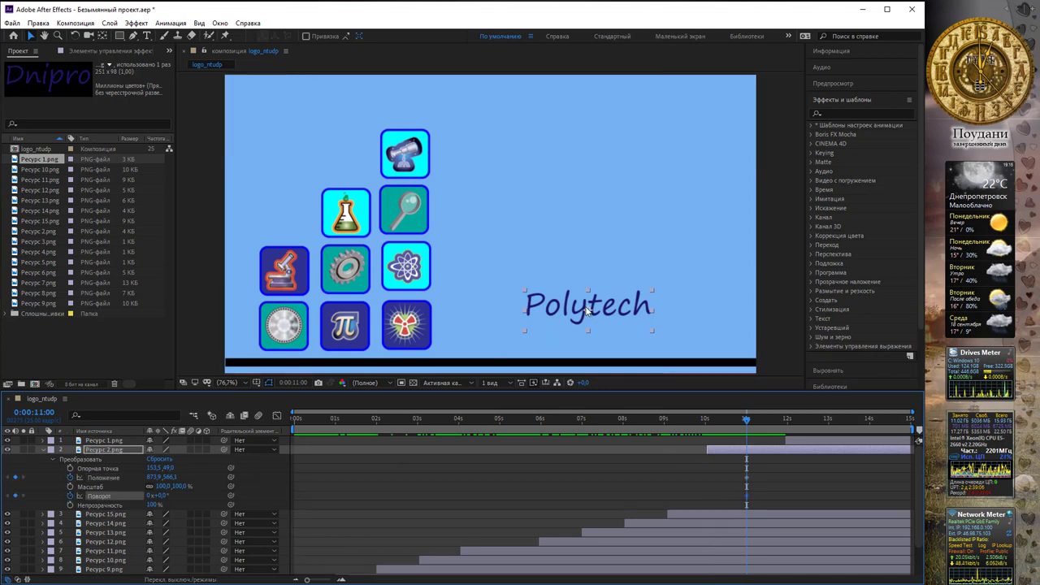
drag(572, 311, 769, 266)
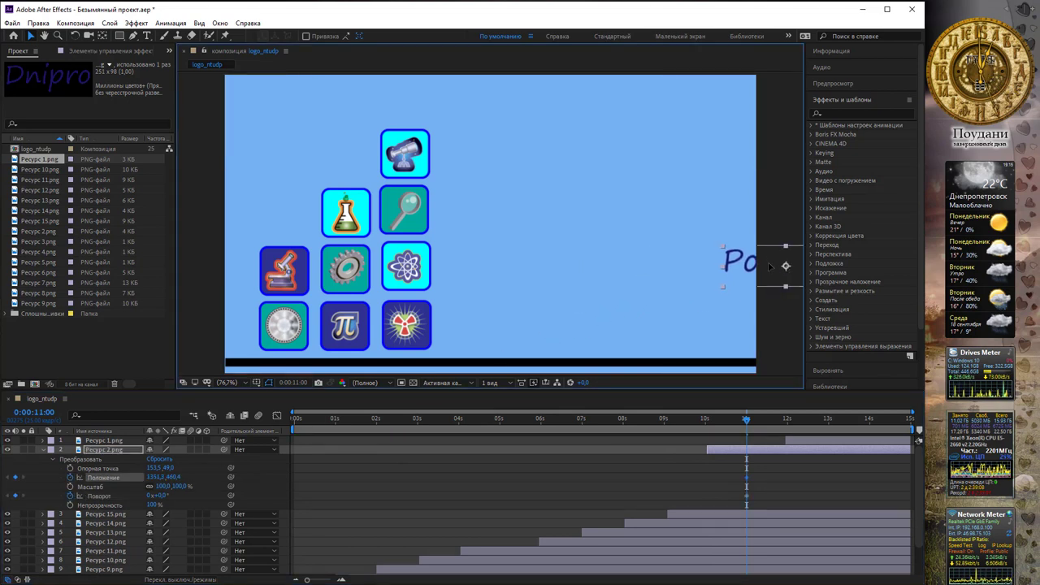
key(ctrl+z)
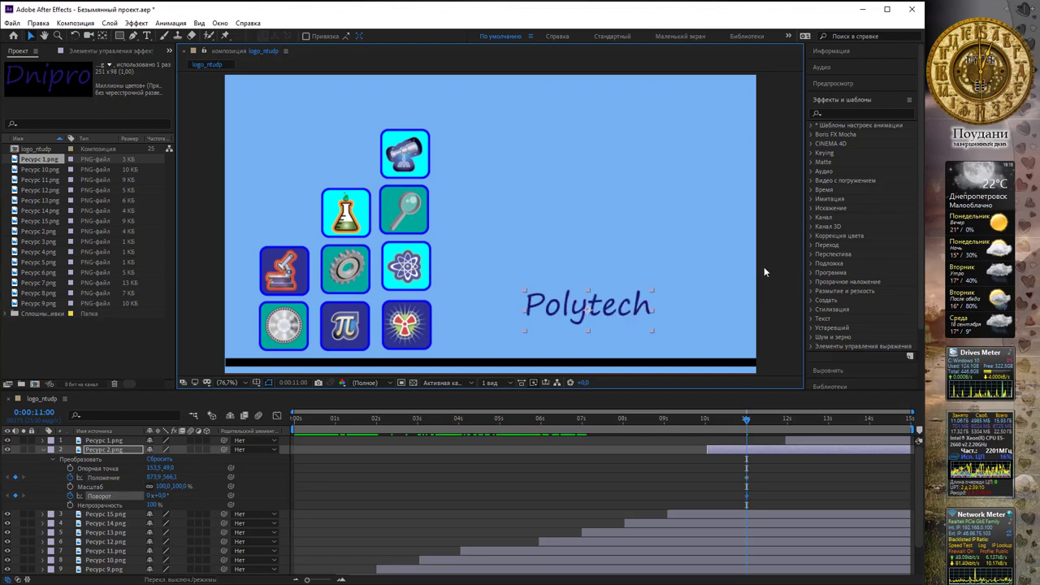
click(749, 421)
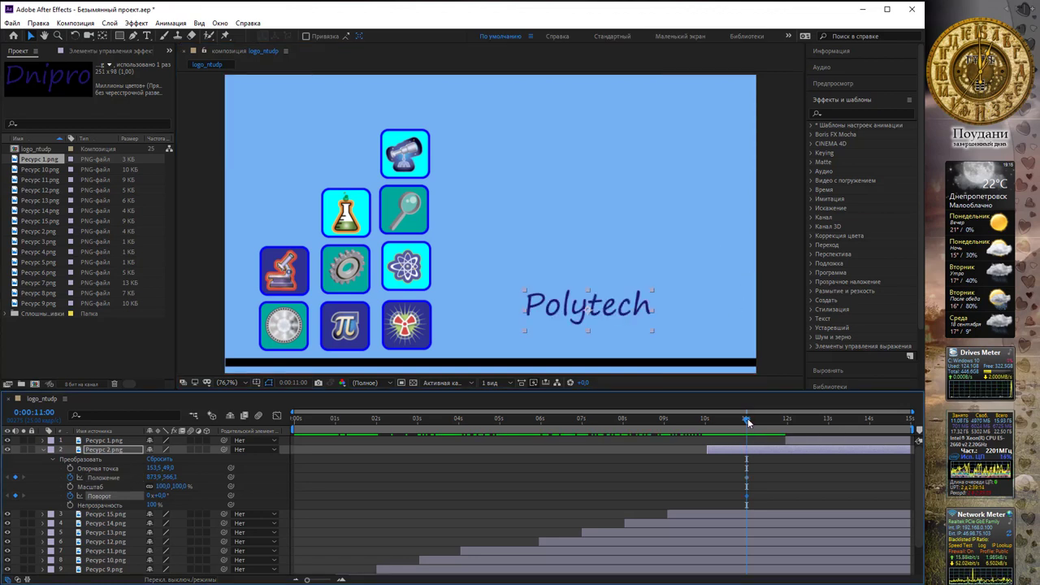
drag(746, 420, 743, 419)
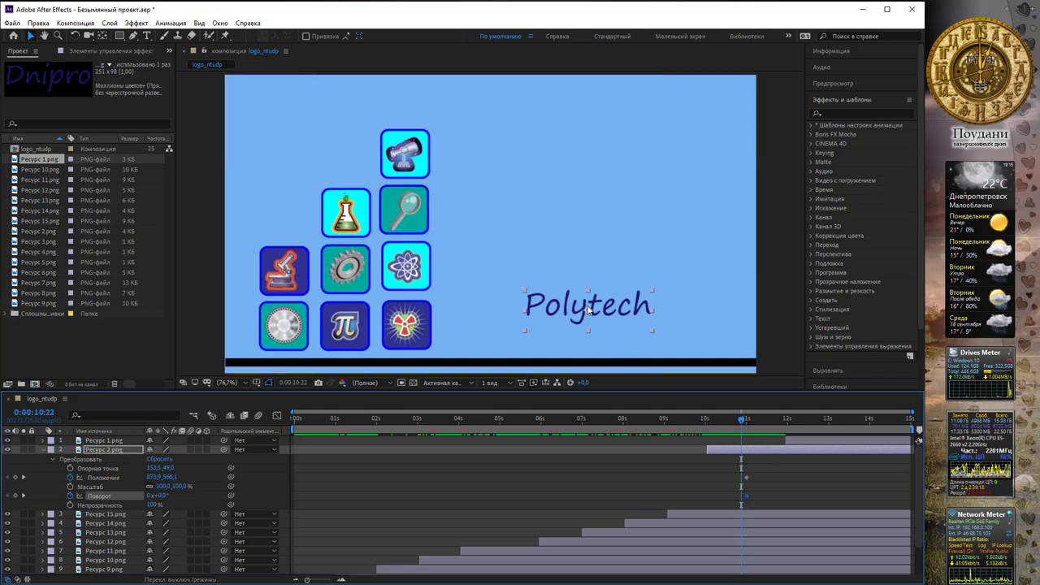
At 10:22 lower Polytech and tilt it -11°, then shift it up-right at 10:19.
drag(590, 310, 586, 342)
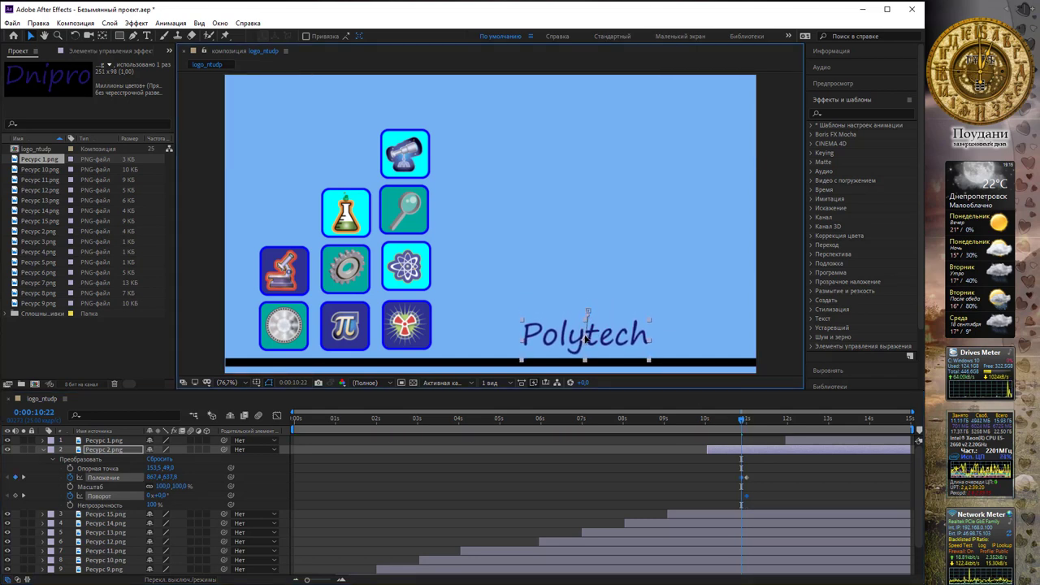
click(102, 480)
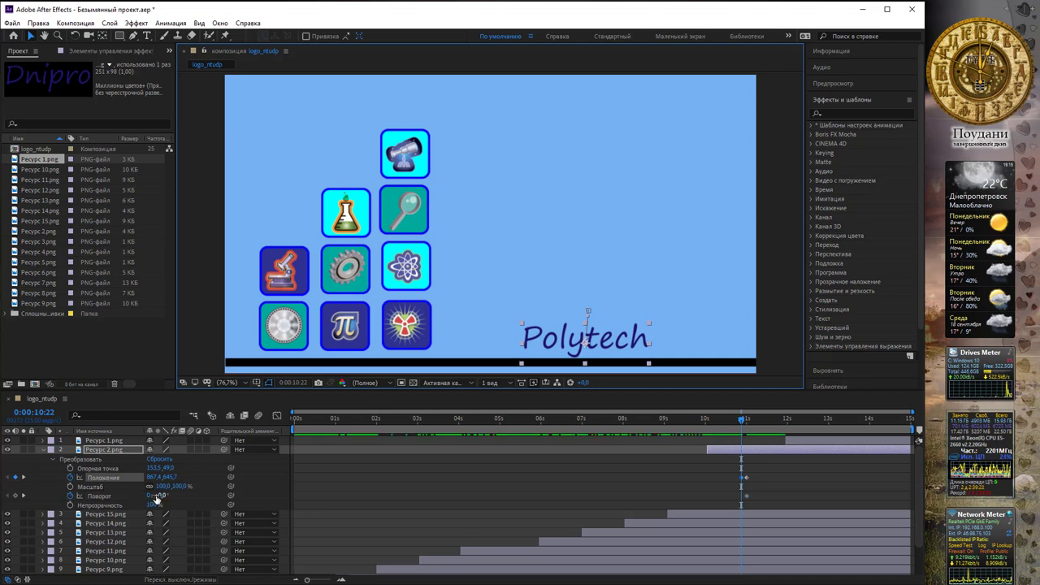
drag(150, 496, 152, 498)
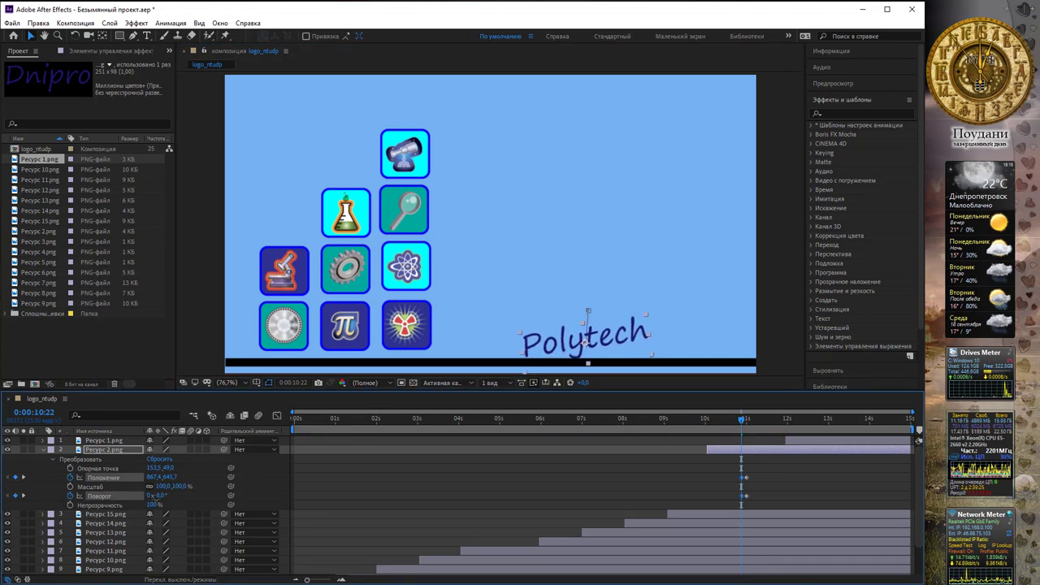
click(736, 419)
drag(612, 338, 615, 331)
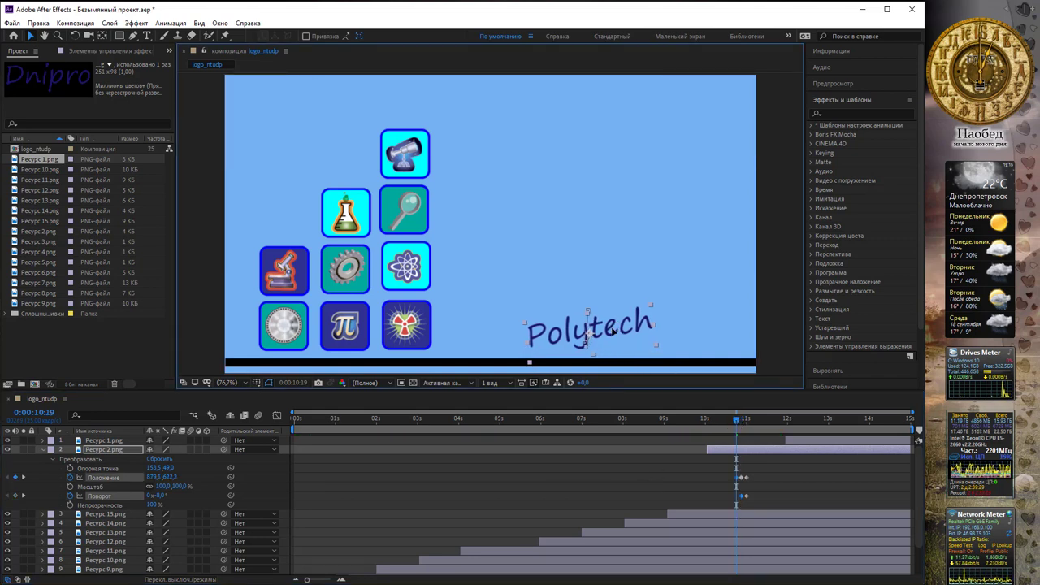
At 10:16 tilt Polytech +10° and move it down-left, then straighten it to 0° at 10:13.
click(732, 422)
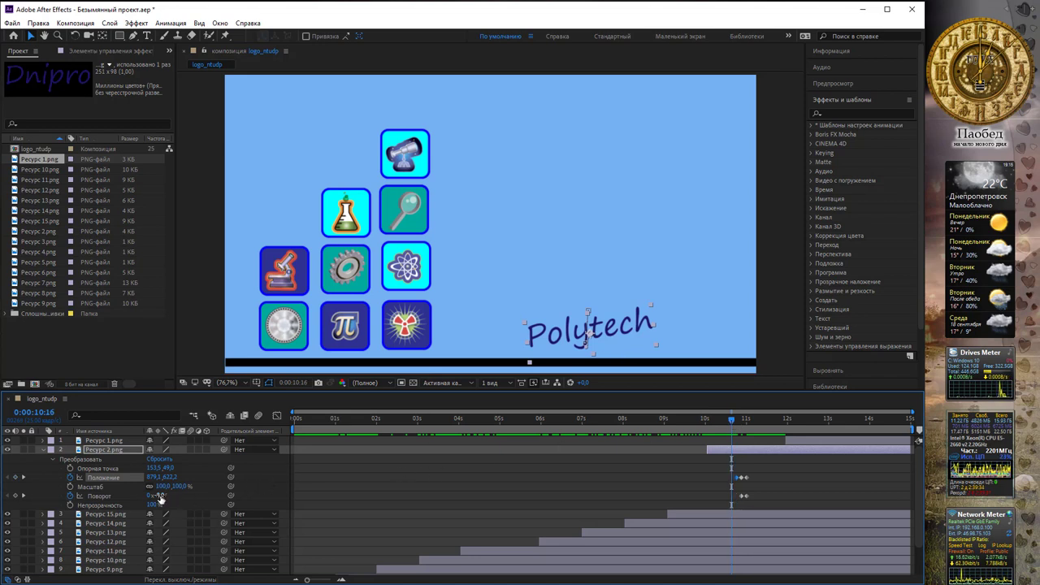
drag(158, 497, 174, 499)
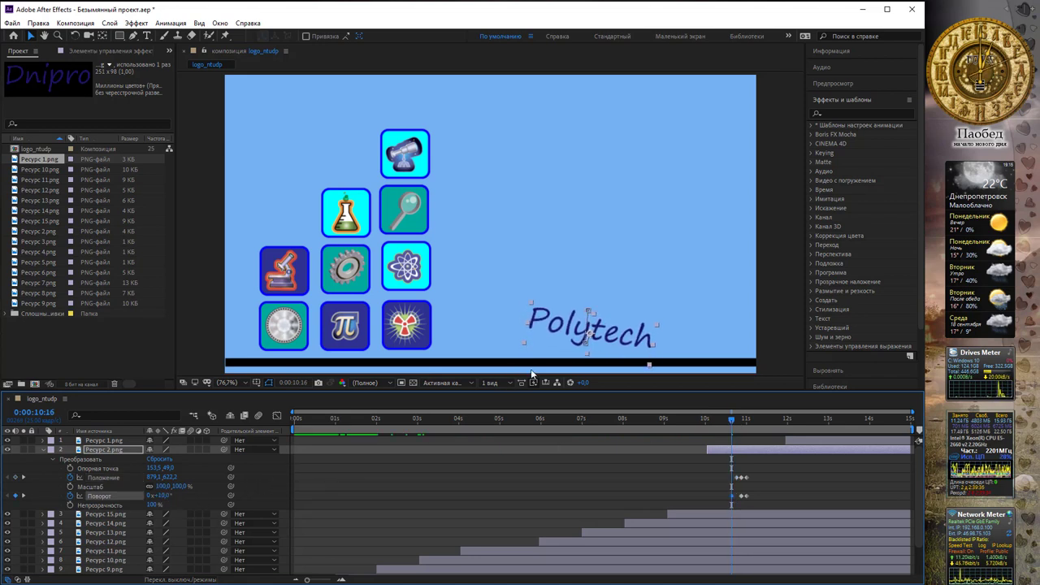
drag(621, 336, 614, 351)
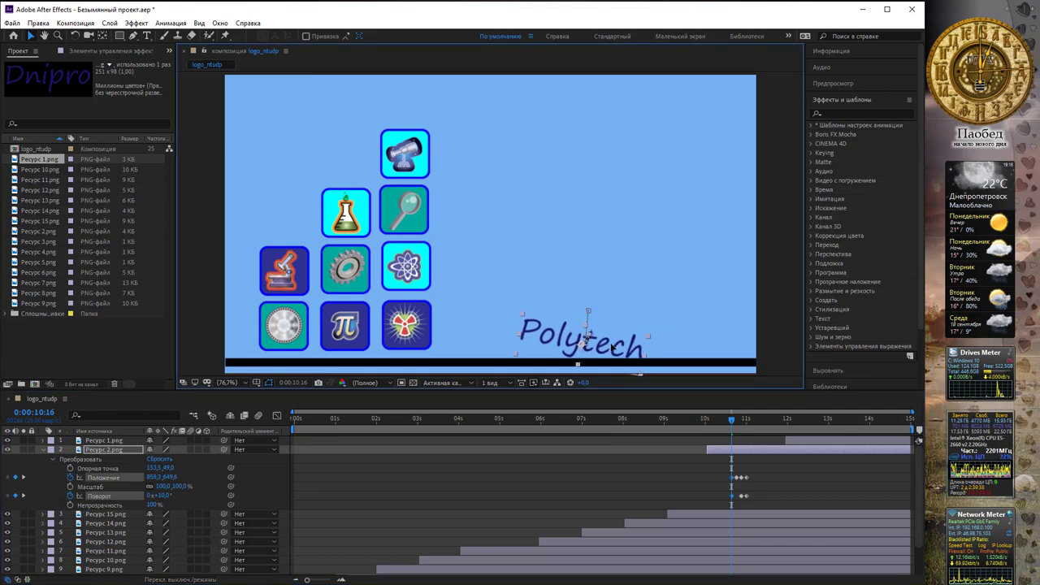
drag(732, 421, 729, 422)
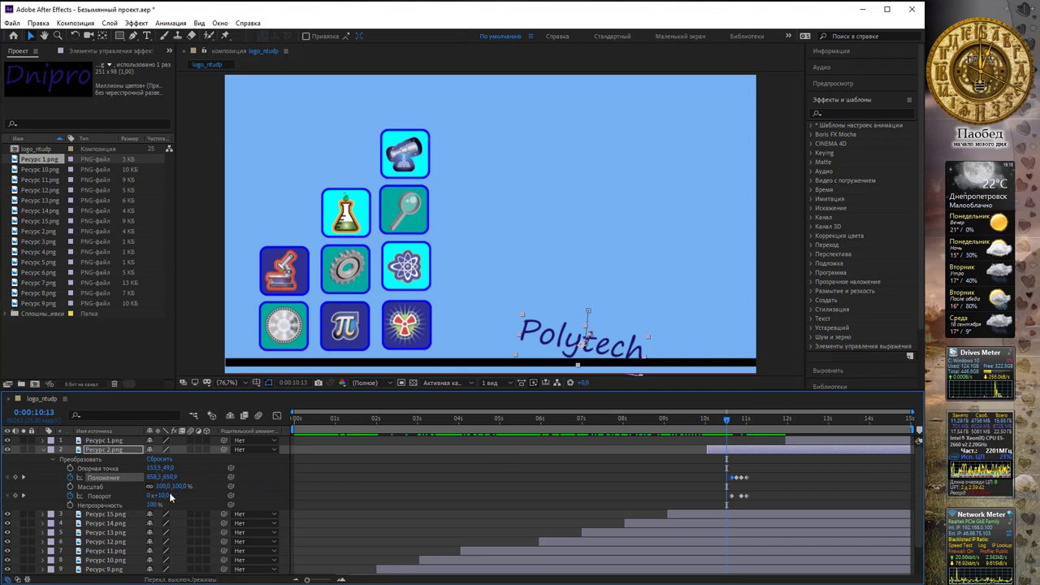
drag(159, 495, 146, 495)
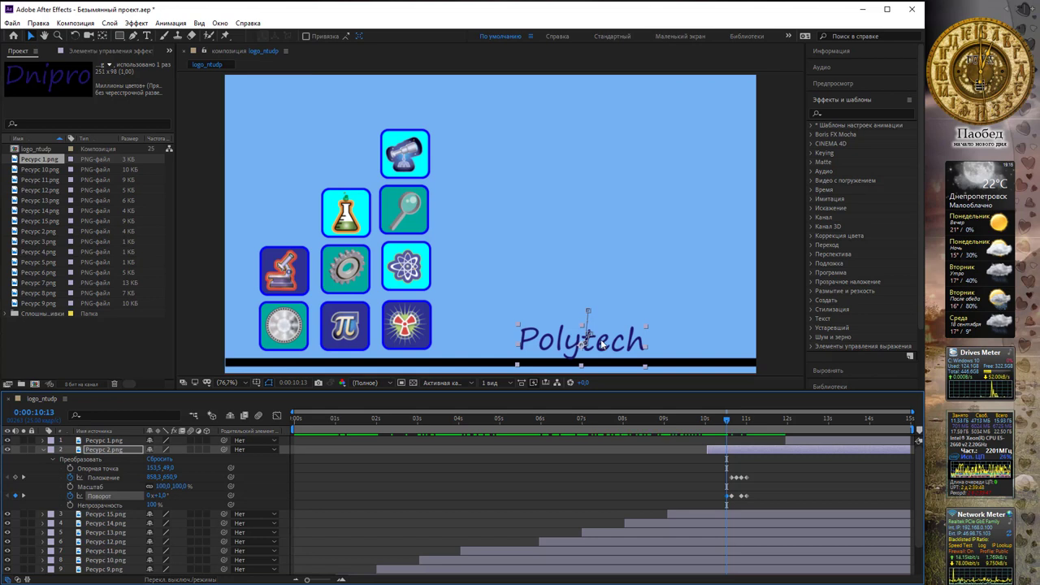
Key Polytech's earlier positions up-right and off the frame's upper-right edge, then preview its curved fly-in.
mouse_move(602, 343)
mouse_down()
mouse_move(580, 289)
mouse_move(560, 291)
mouse_up()
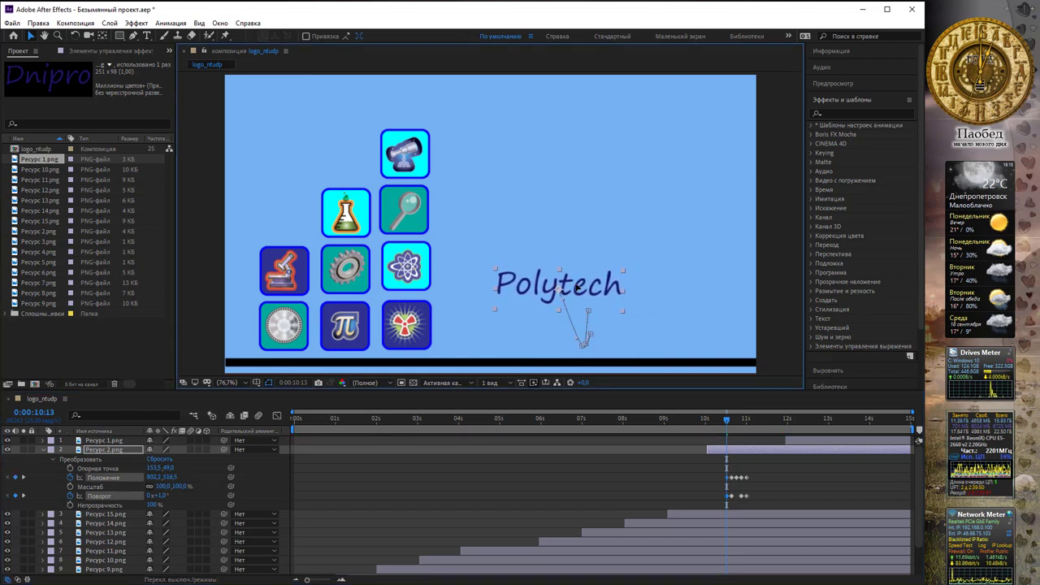
drag(725, 417, 716, 418)
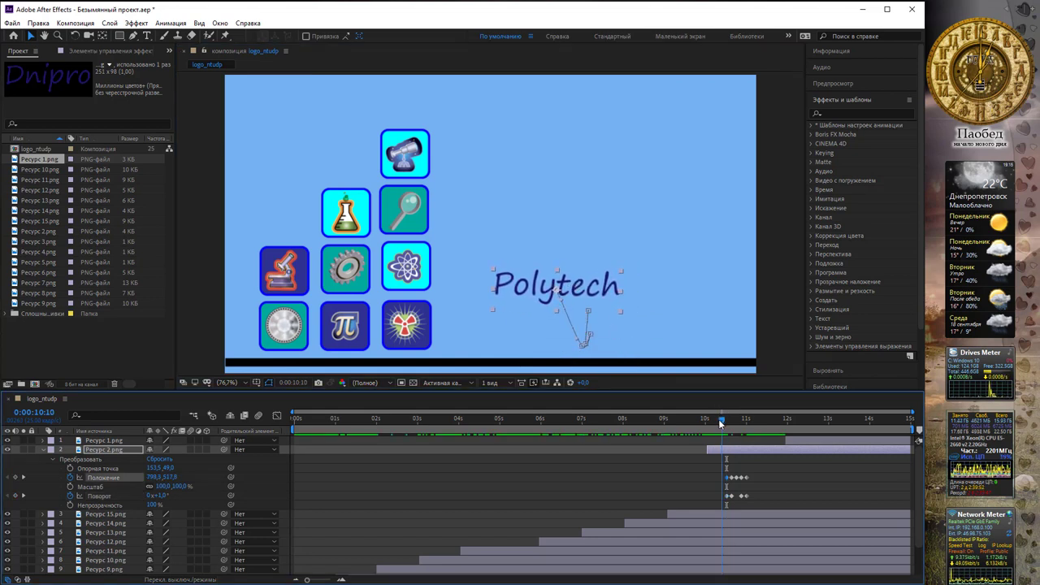
mouse_move(573, 287)
mouse_down()
mouse_move(636, 236)
mouse_move(715, 200)
mouse_up()
click(713, 420)
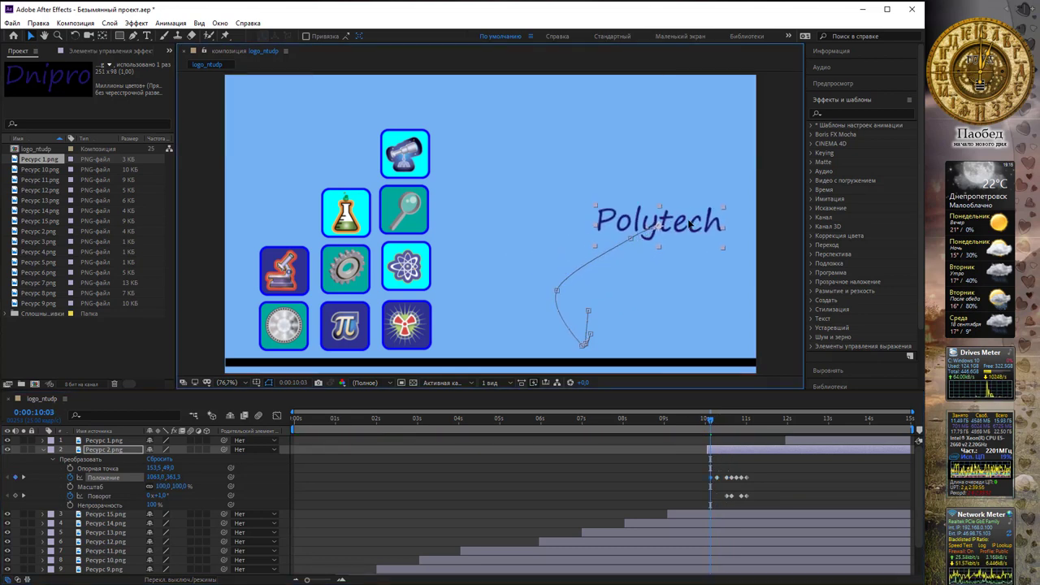
click(706, 420)
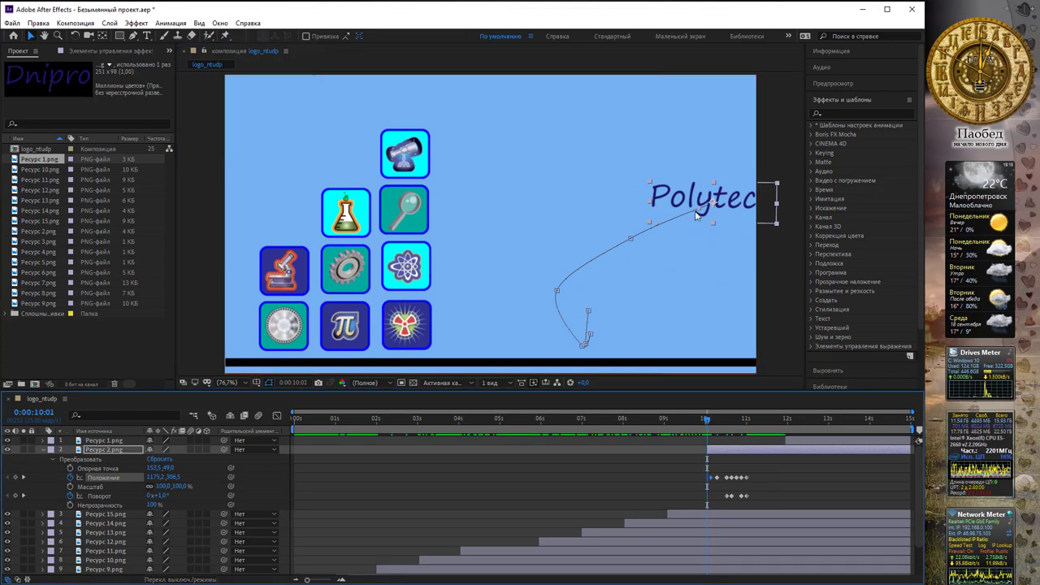
drag(637, 217, 795, 179)
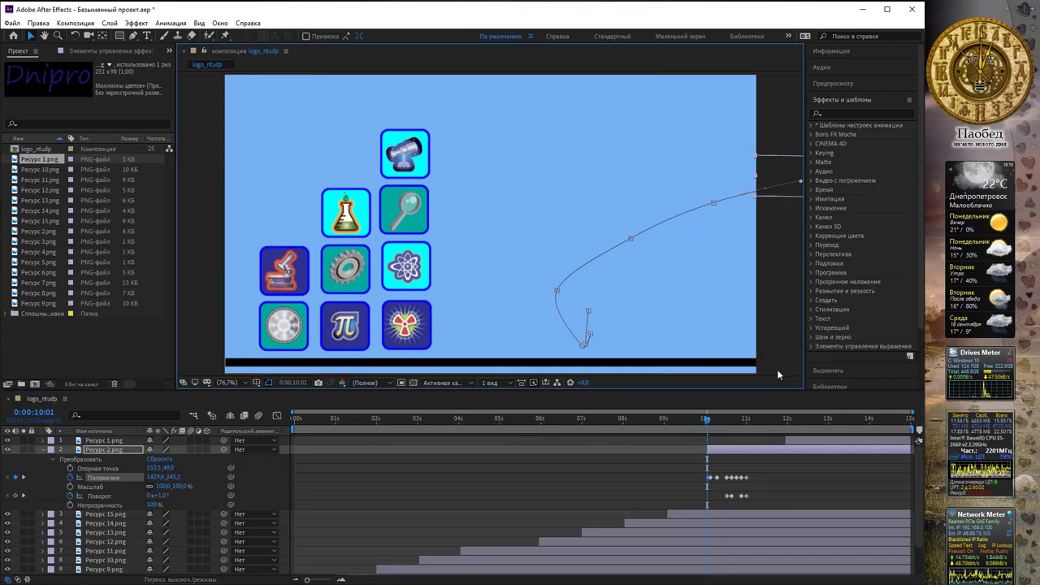
drag(707, 431, 753, 426)
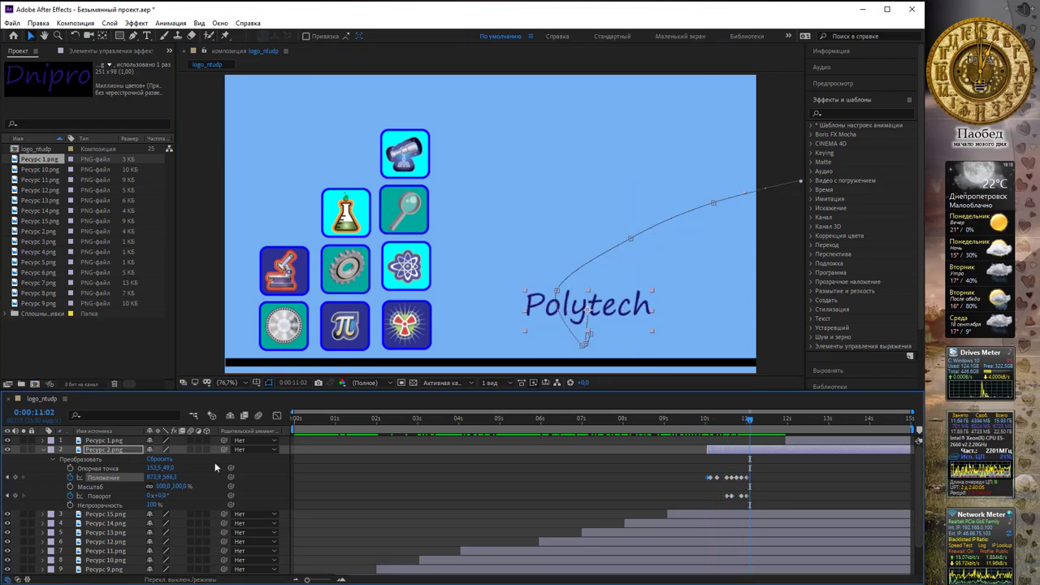
Move the Dnipro layer's start to the frame where Polytech lands.
click(43, 449)
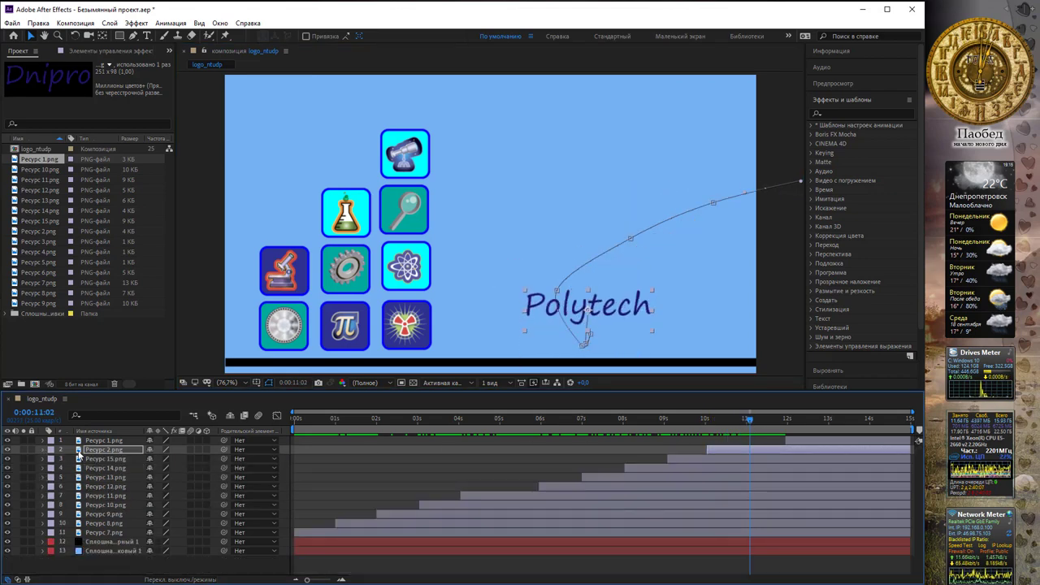
click(780, 439)
drag(774, 441, 752, 440)
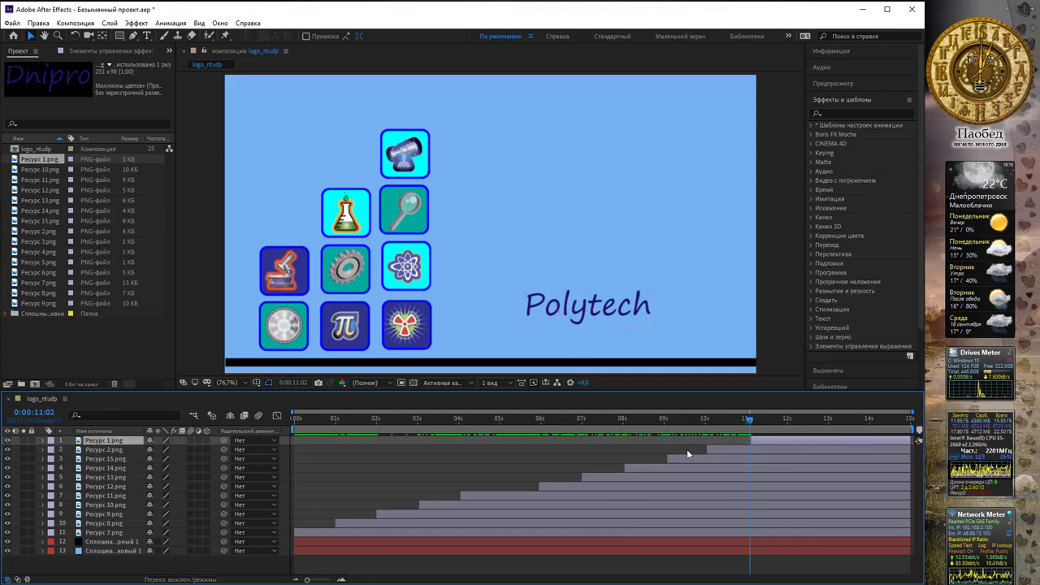
Nudge Dnipro into place above Polytech and enable its Rotation keyframing at 11:24.
drag(748, 416, 776, 418)
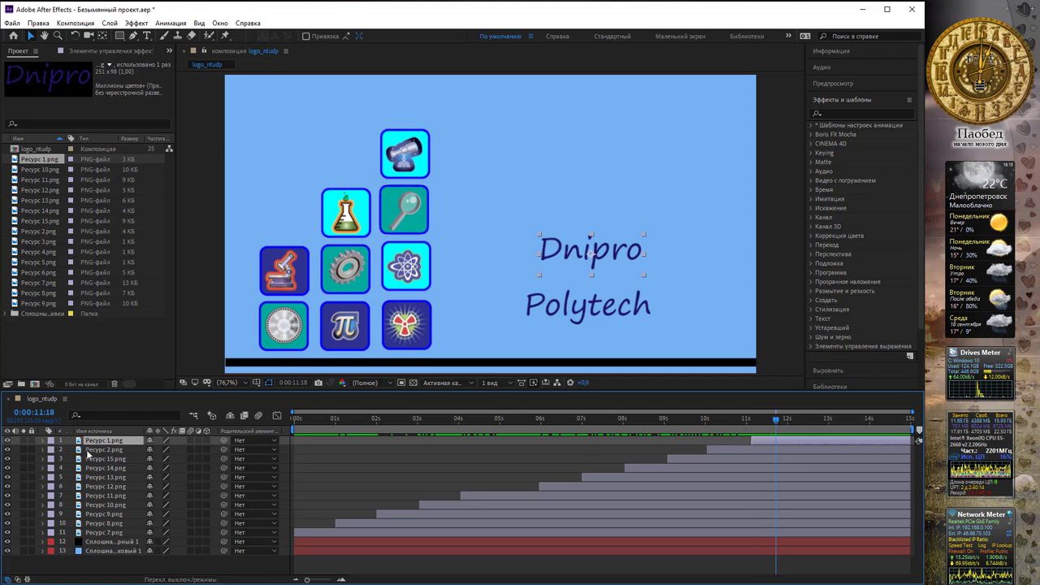
drag(604, 255, 605, 267)
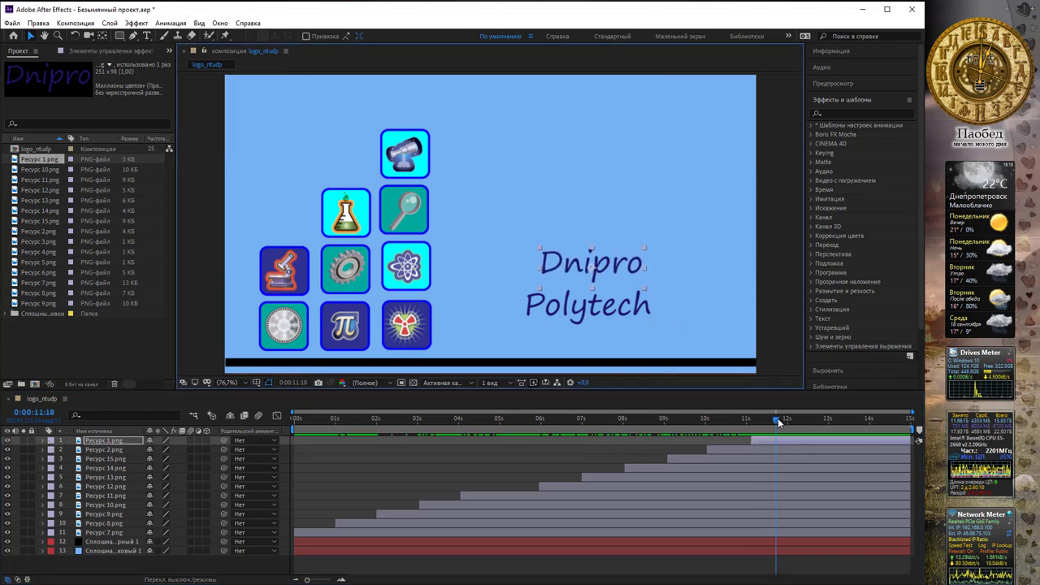
drag(778, 418, 787, 419)
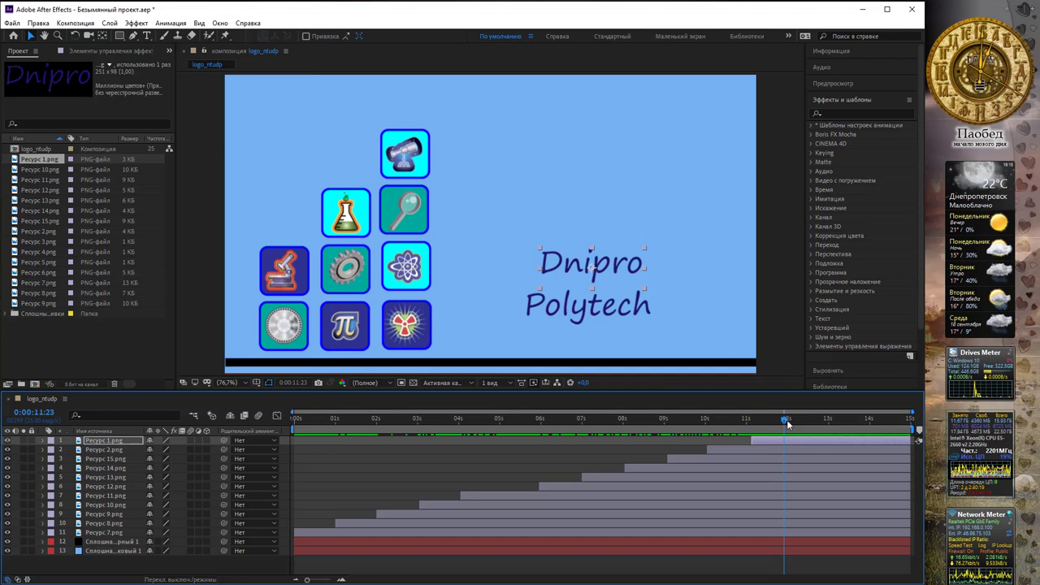
click(42, 439)
click(53, 450)
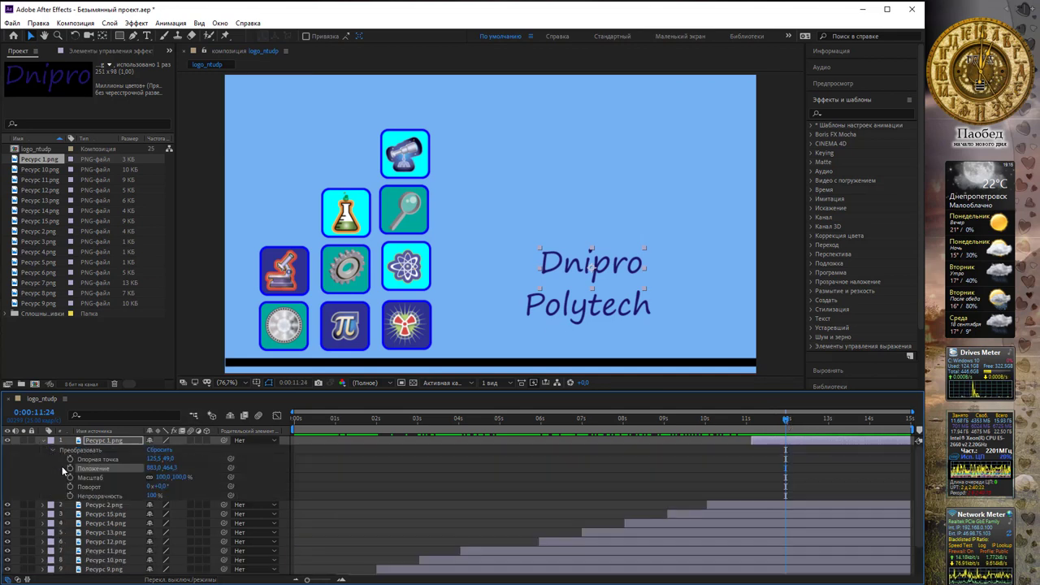
click(70, 486)
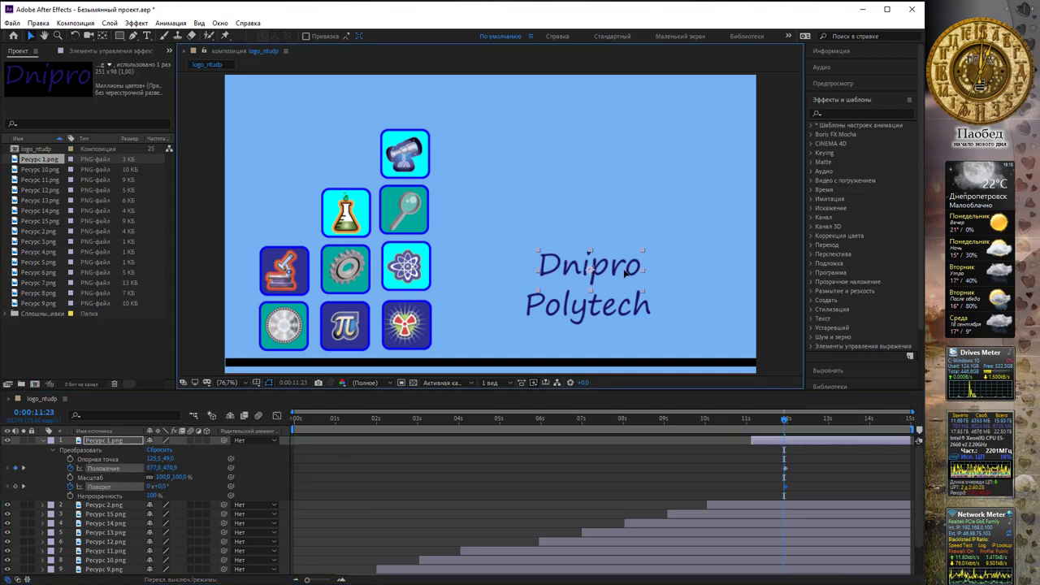
Key Dnipro moved left-down with a 12° tilt, then two frames earlier up-right tilted -3°.
drag(633, 268, 623, 284)
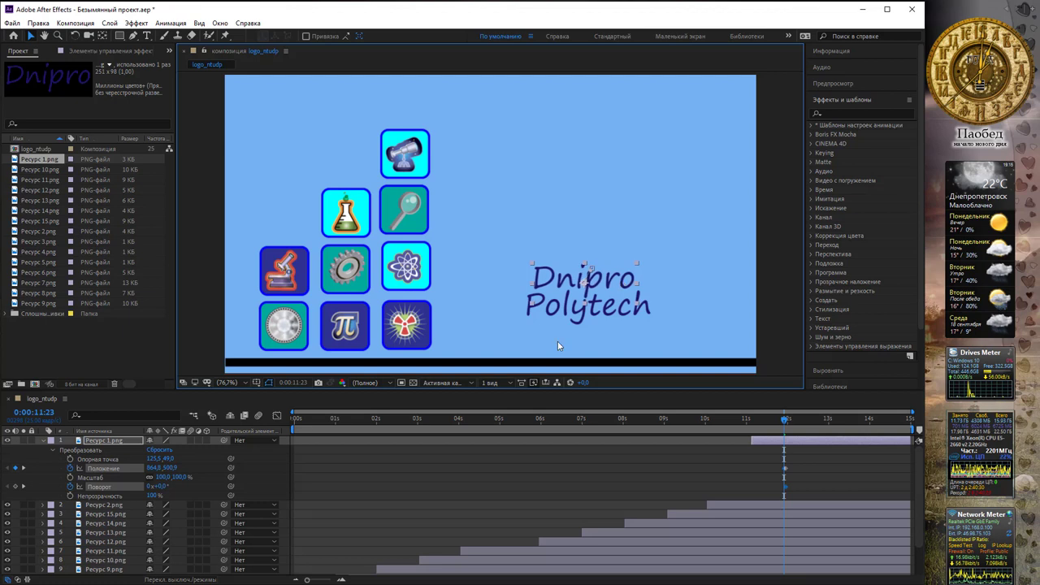
drag(161, 489, 171, 489)
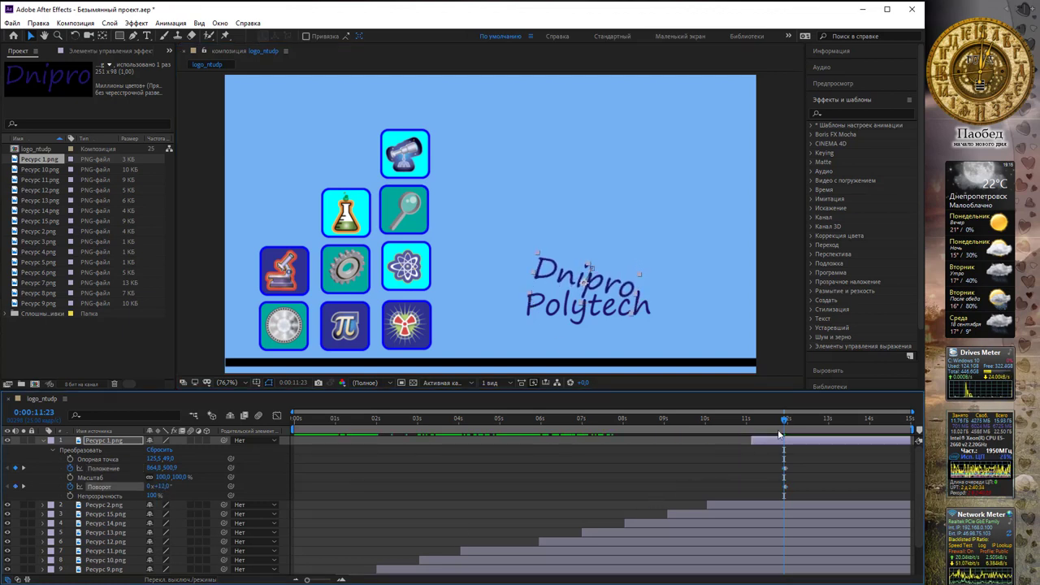
drag(786, 421, 782, 421)
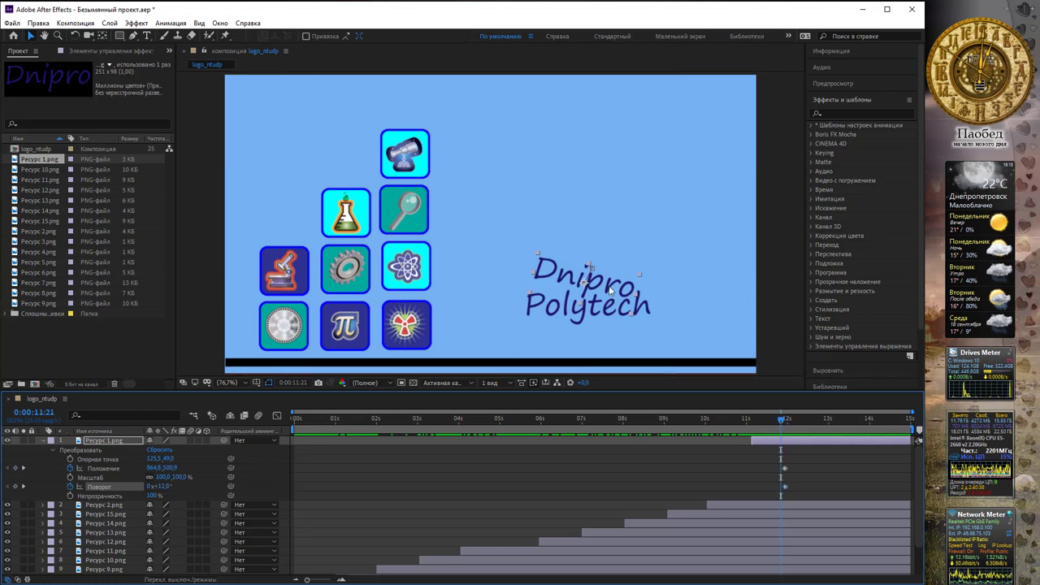
drag(611, 291, 623, 277)
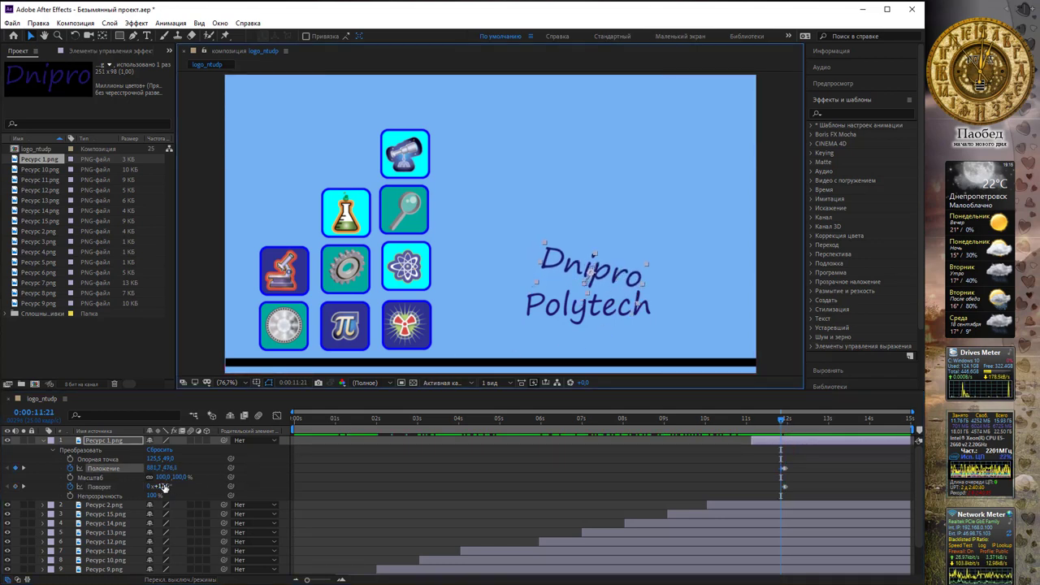
drag(164, 486, 154, 485)
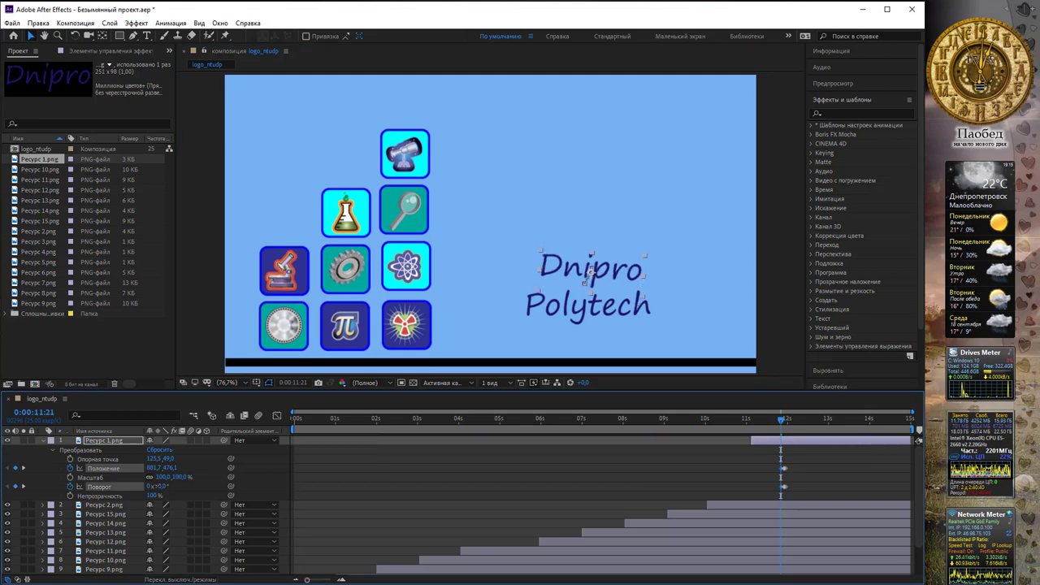
One frame earlier move Dnipro right-down tilted -7°, then at 11:14 push it toward the upper-right corner.
click(780, 420)
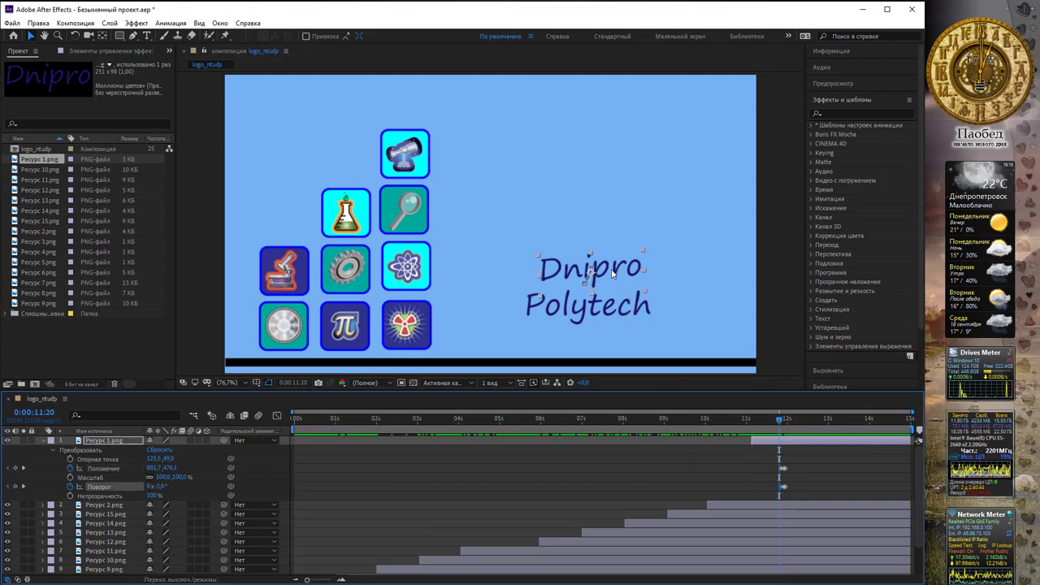
drag(614, 272, 634, 285)
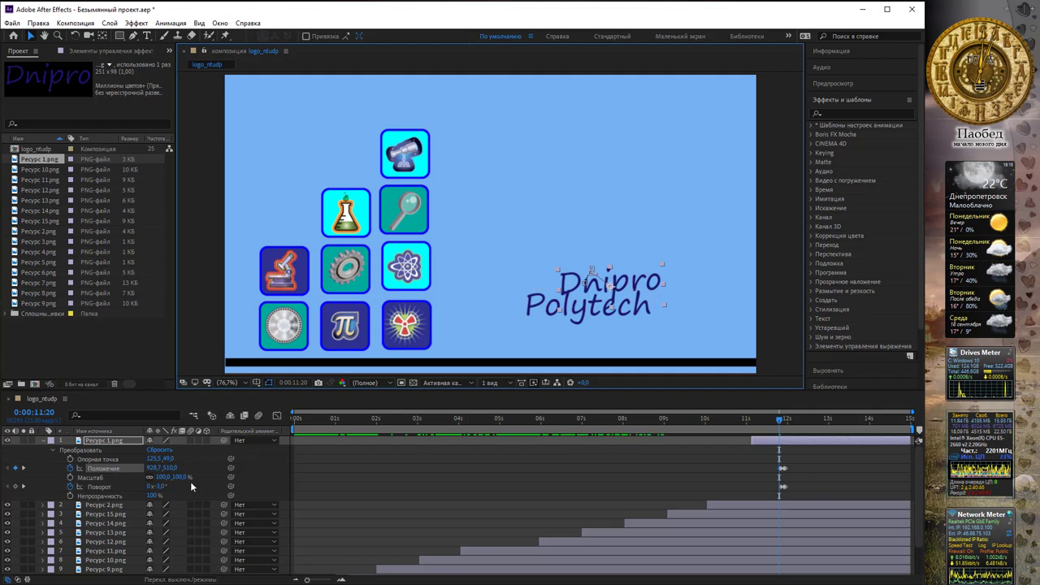
drag(155, 486, 148, 486)
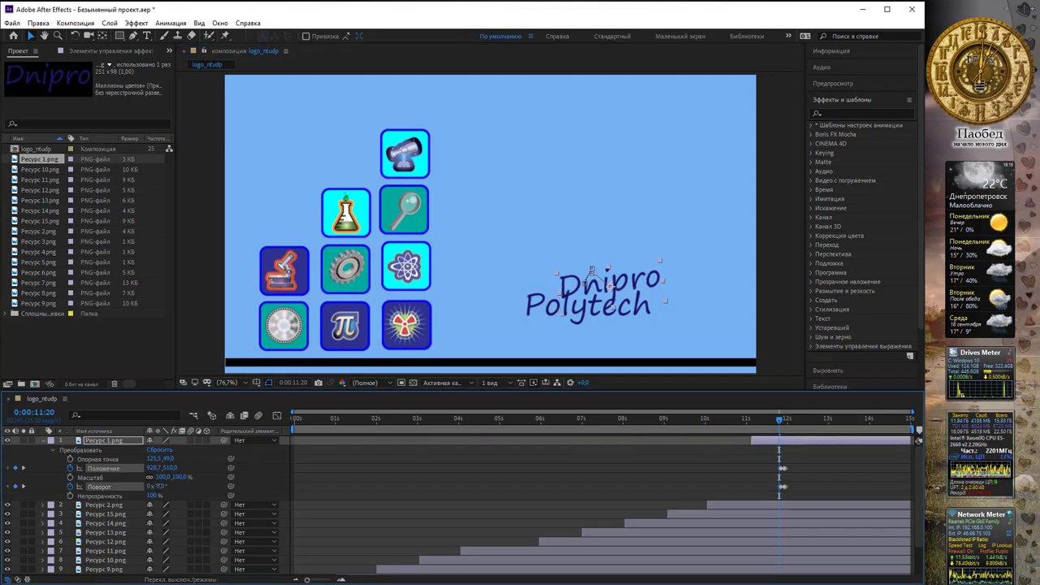
drag(781, 418, 772, 424)
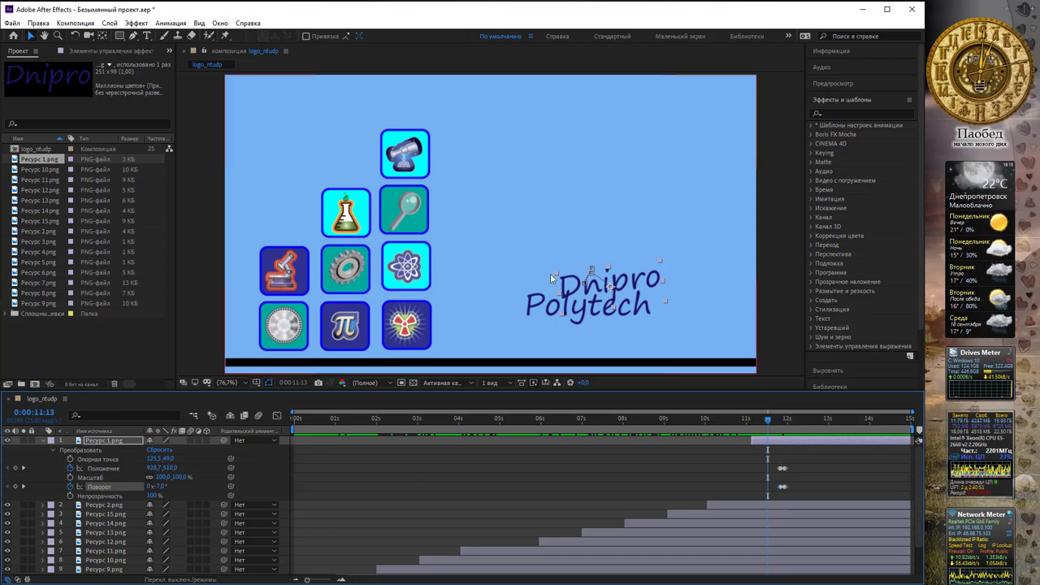
drag(624, 282, 696, 205)
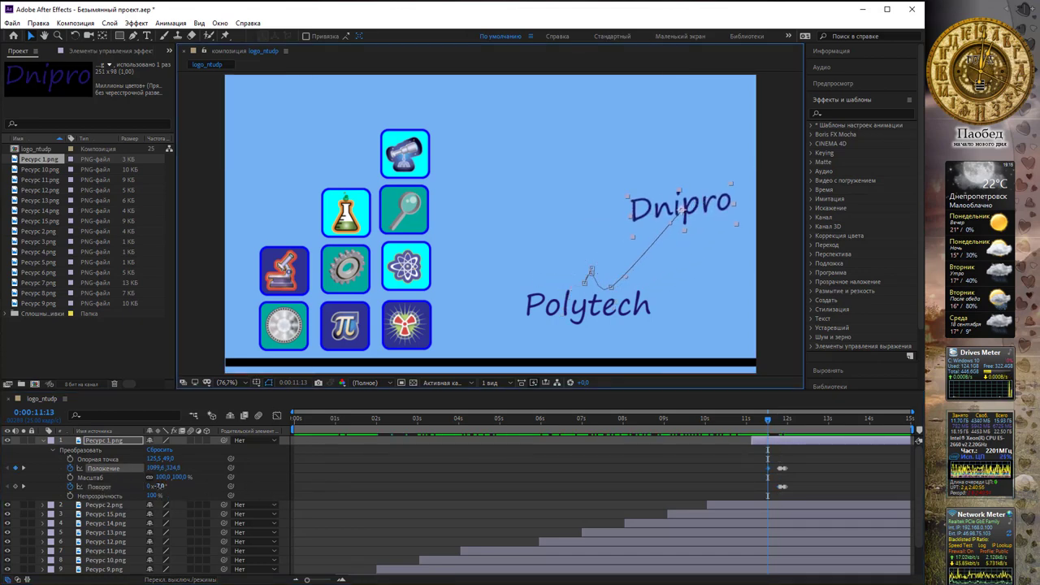
Rotate Dnipro to about 80°, then at 11:04 place it beyond the top-right edge rotated +148°.
drag(160, 487, 213, 487)
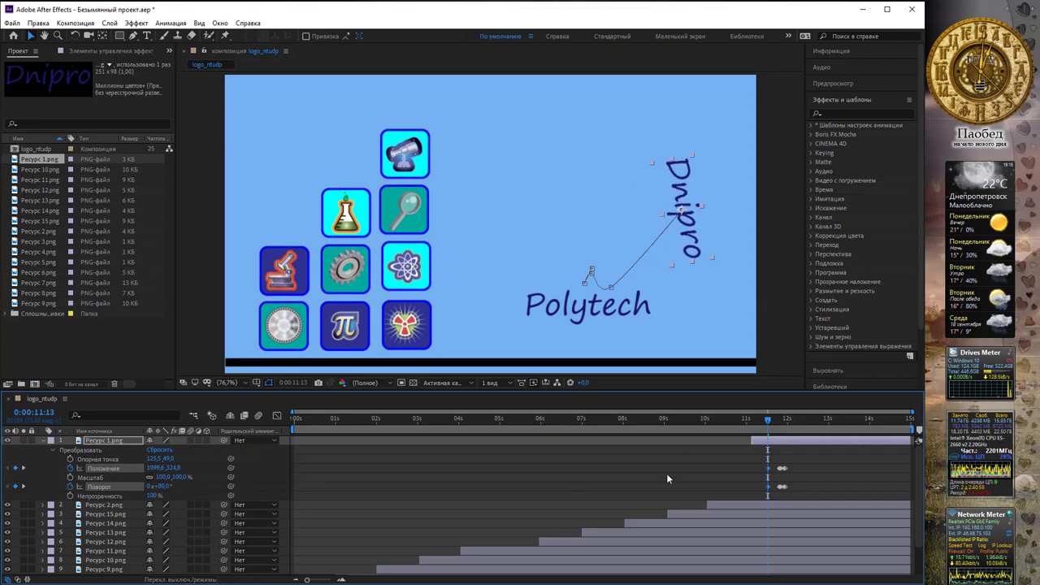
click(760, 419)
drag(756, 421, 749, 420)
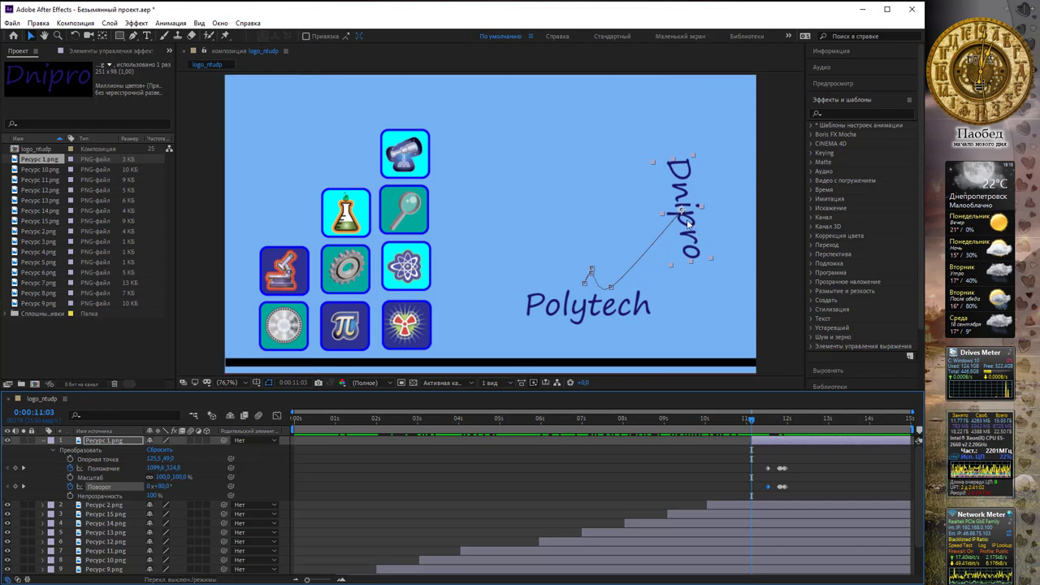
drag(686, 223, 777, 187)
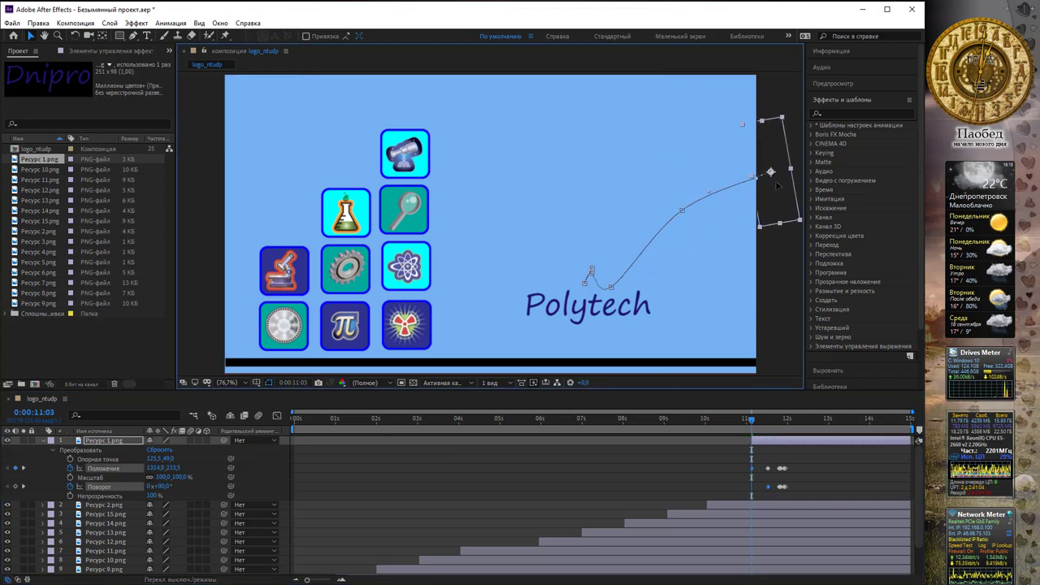
drag(160, 486, 818, 159)
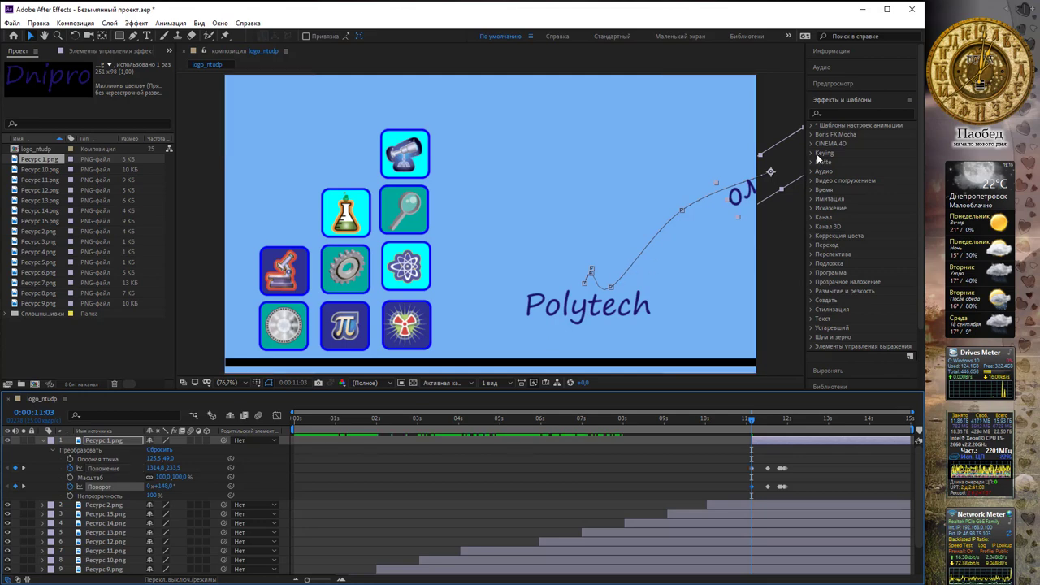
drag(770, 192, 793, 189)
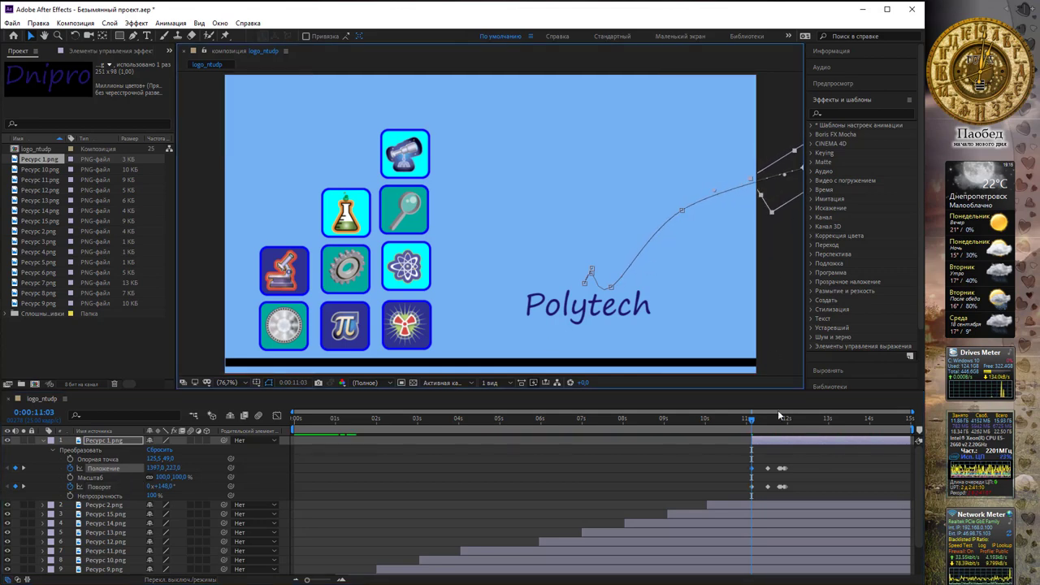
Preview Dnipro flying in beside Polytech, collapse its properties, and move to 12:05.
drag(759, 424, 789, 424)
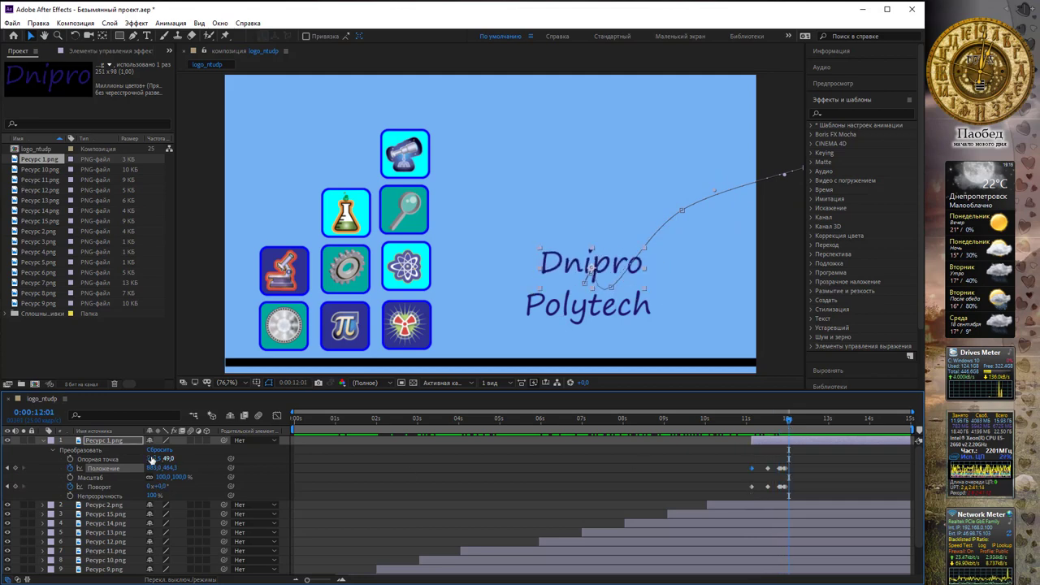
click(44, 440)
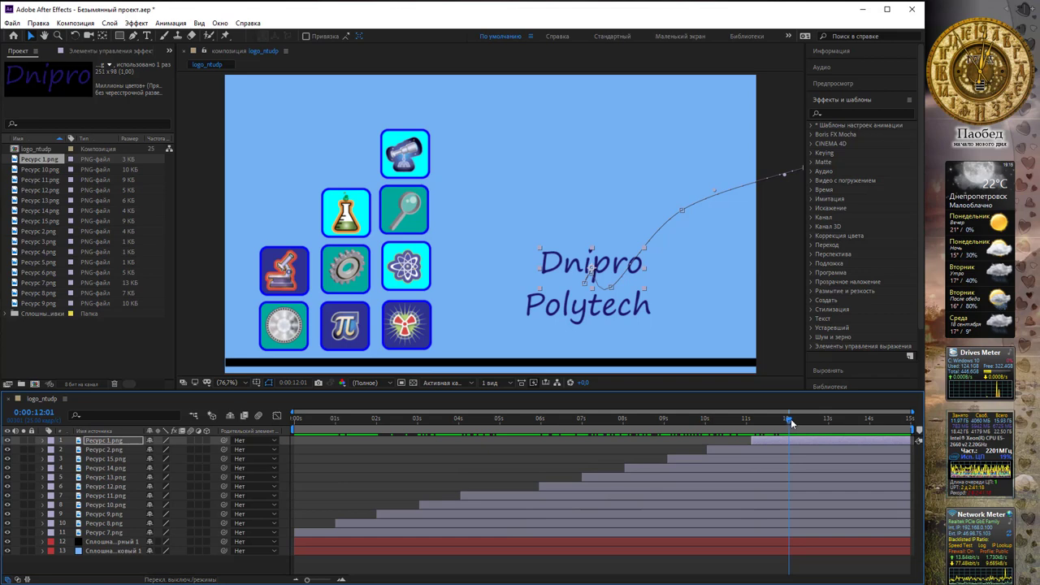
drag(795, 425, 788, 423)
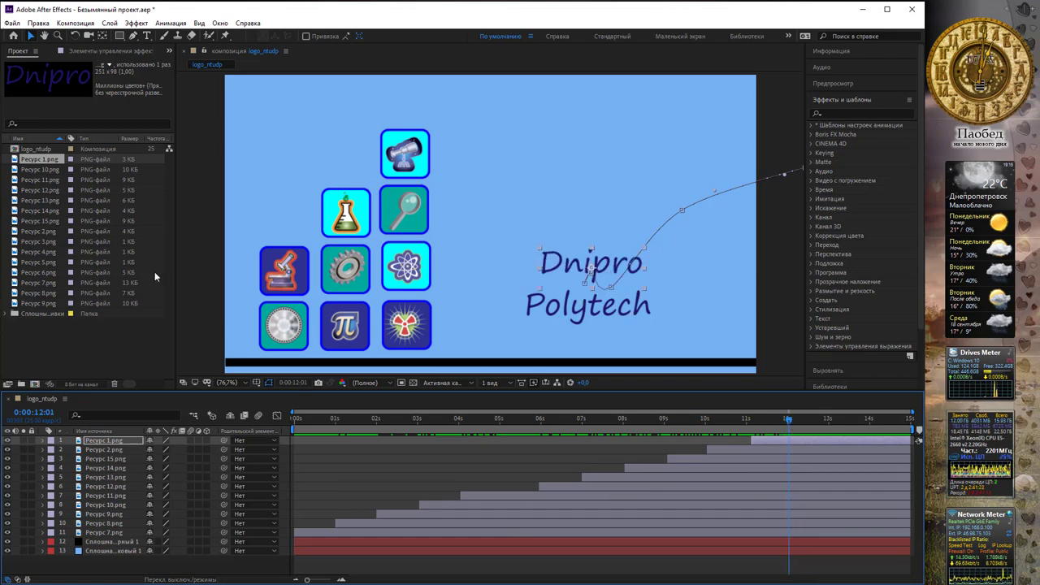
Create a text layer at the upper right reading 'Виконав студент групи 132' with the author's name below.
click(146, 37)
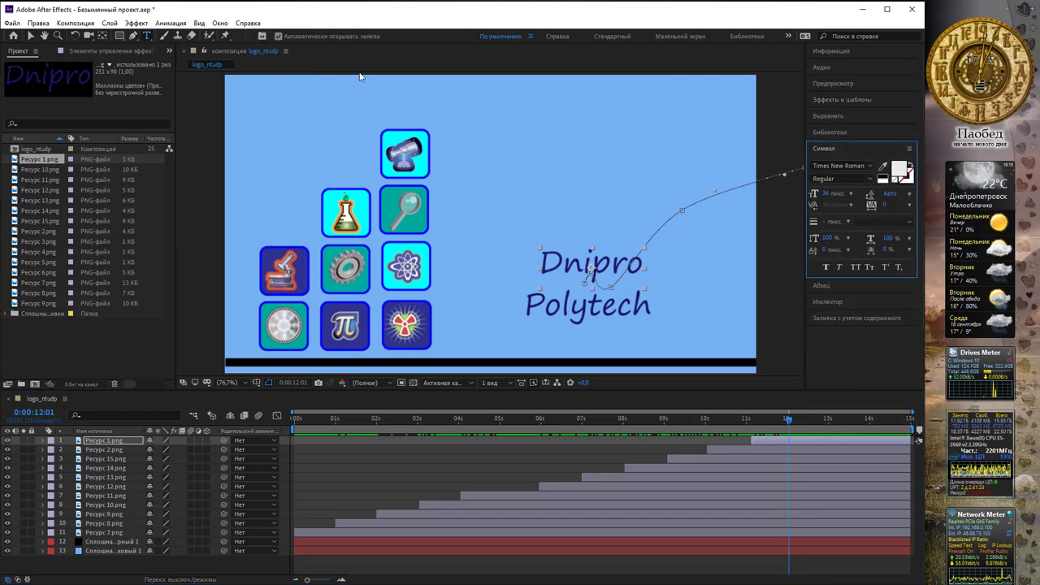
click(481, 140)
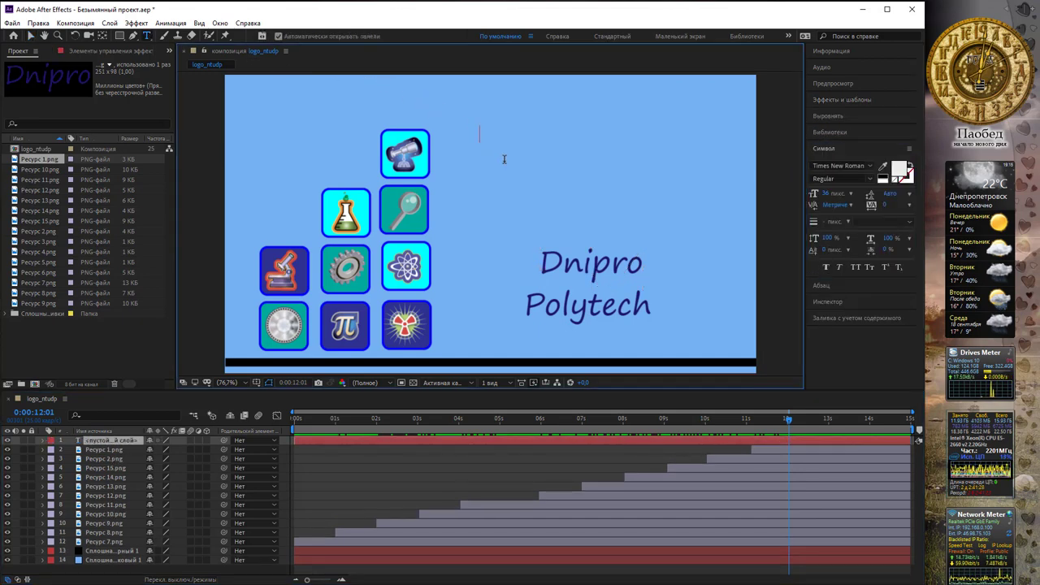
text(Виконав)
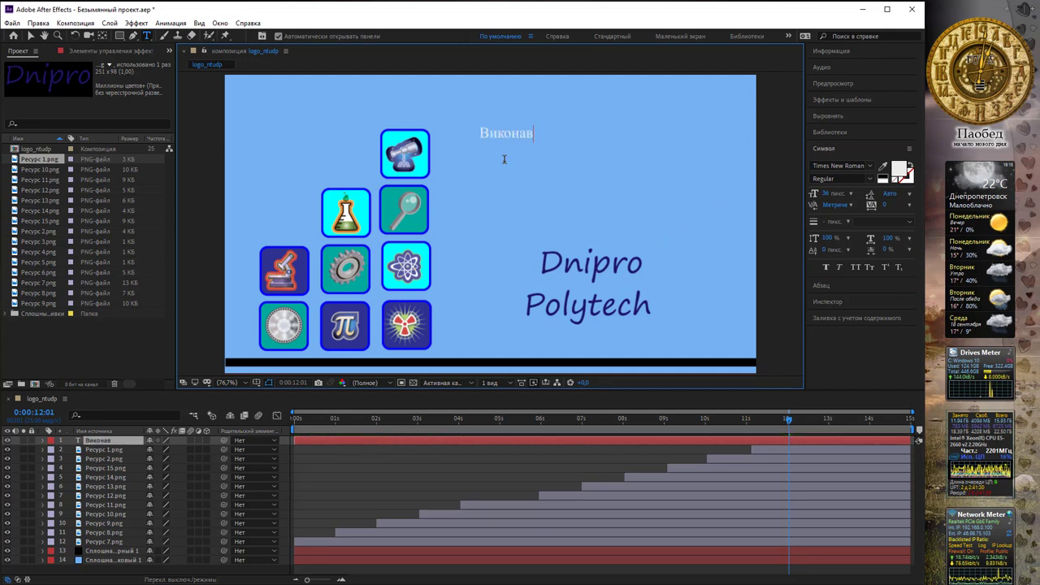
text( студент груп)
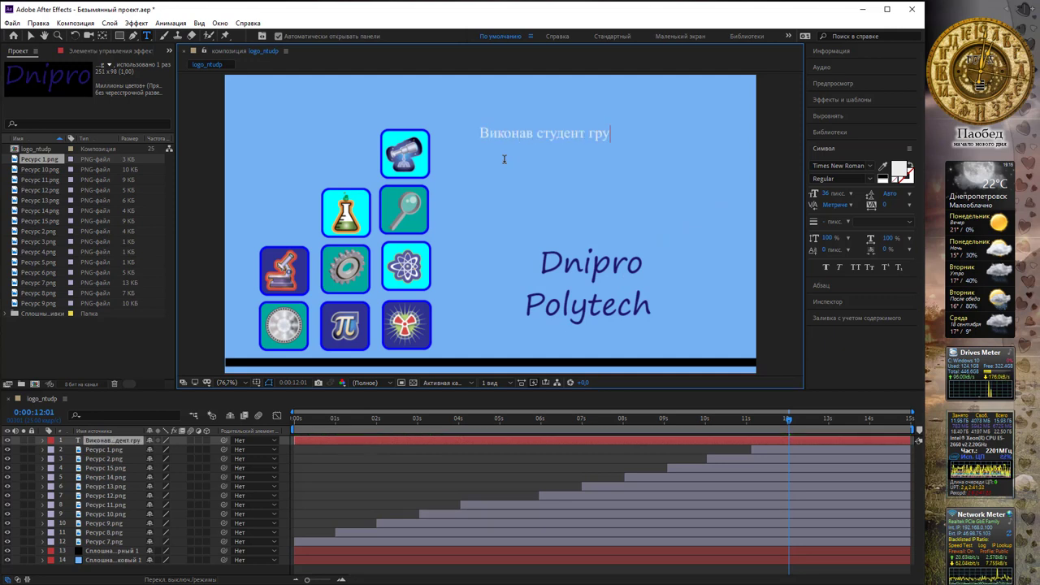
text(и 1)
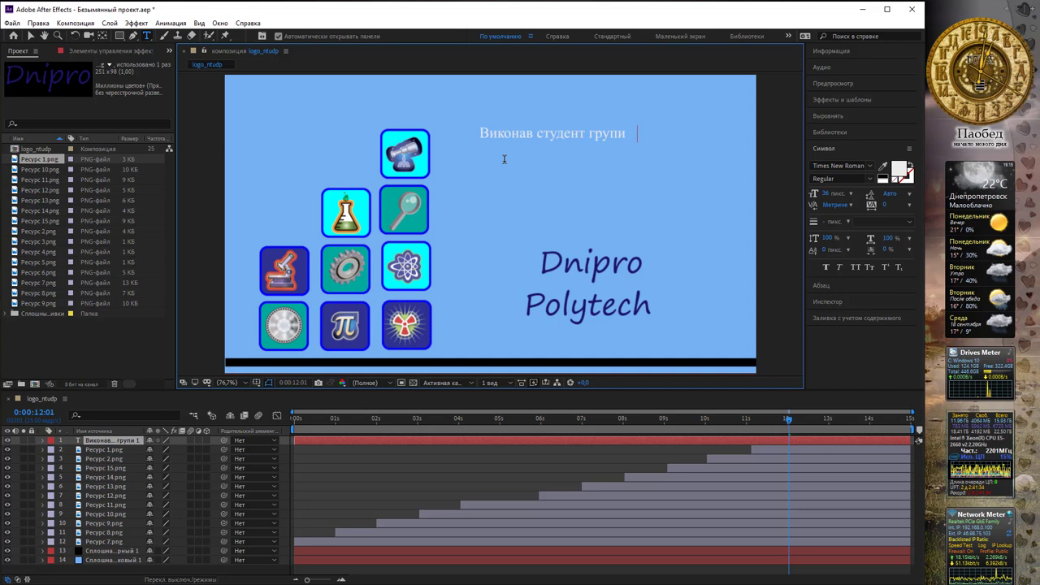
text(32)
key(Return)
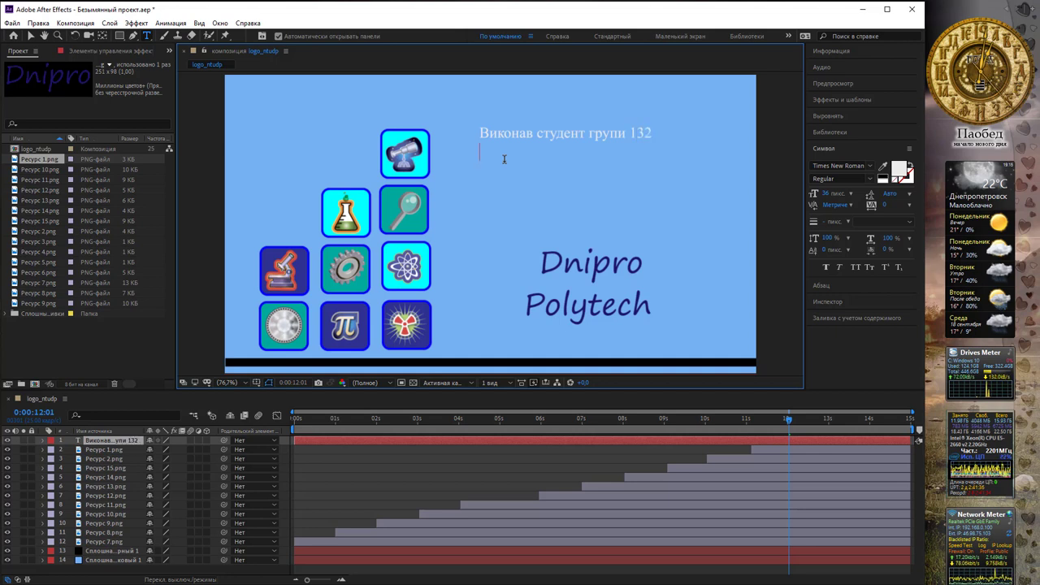
text(Іванов)
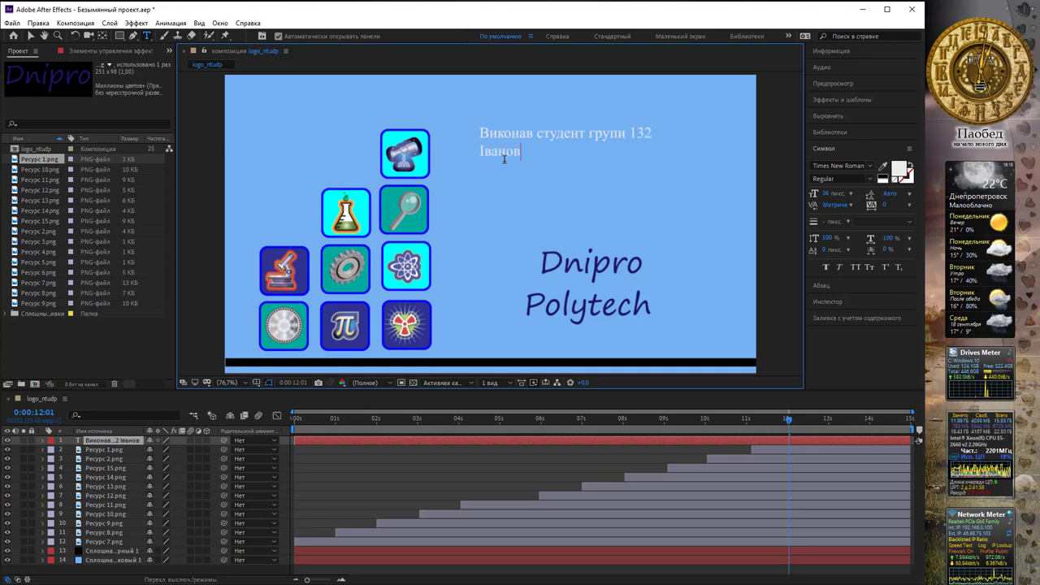
text( І)
text(а )
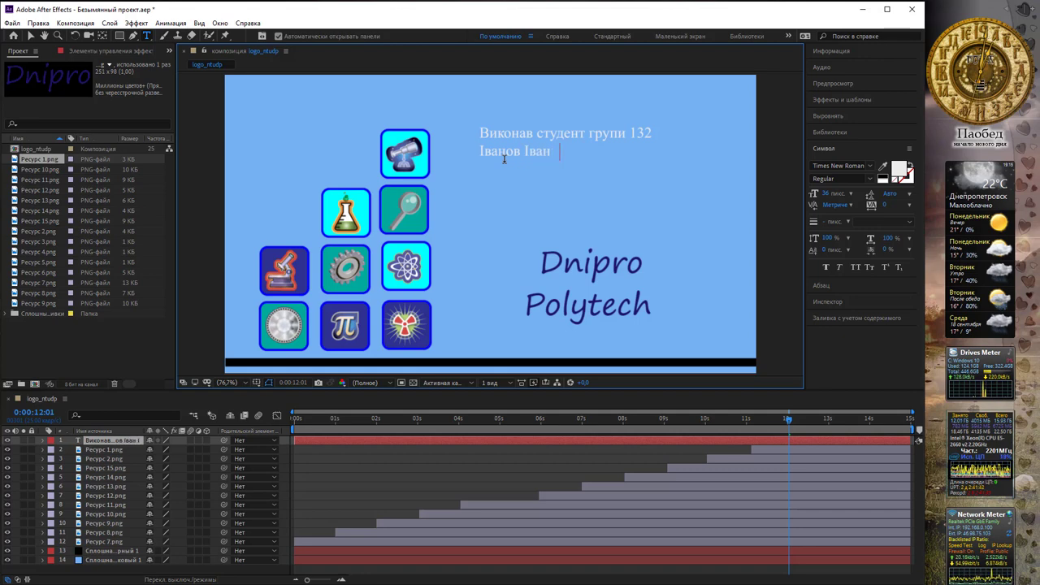
text( а)
text(ович)
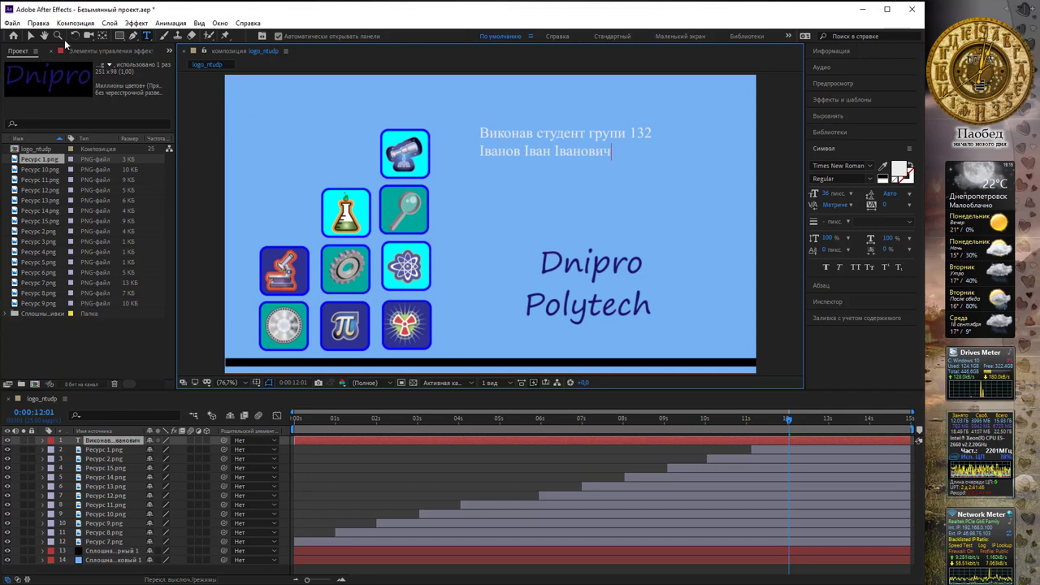
Nudge the credit text slightly right and down, and start its layer at about 12 seconds.
click(31, 38)
drag(552, 145, 565, 152)
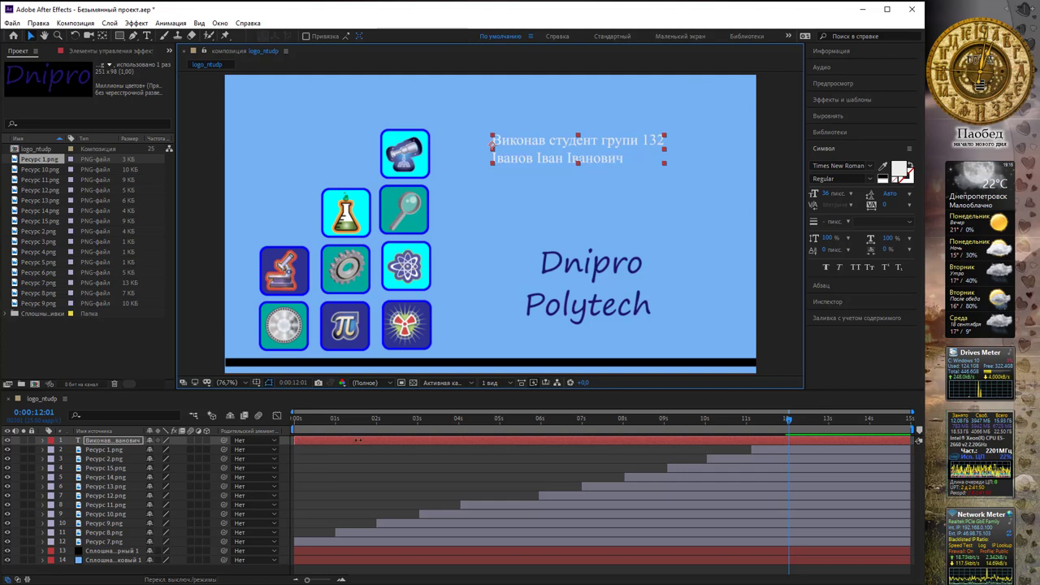
drag(295, 440, 774, 441)
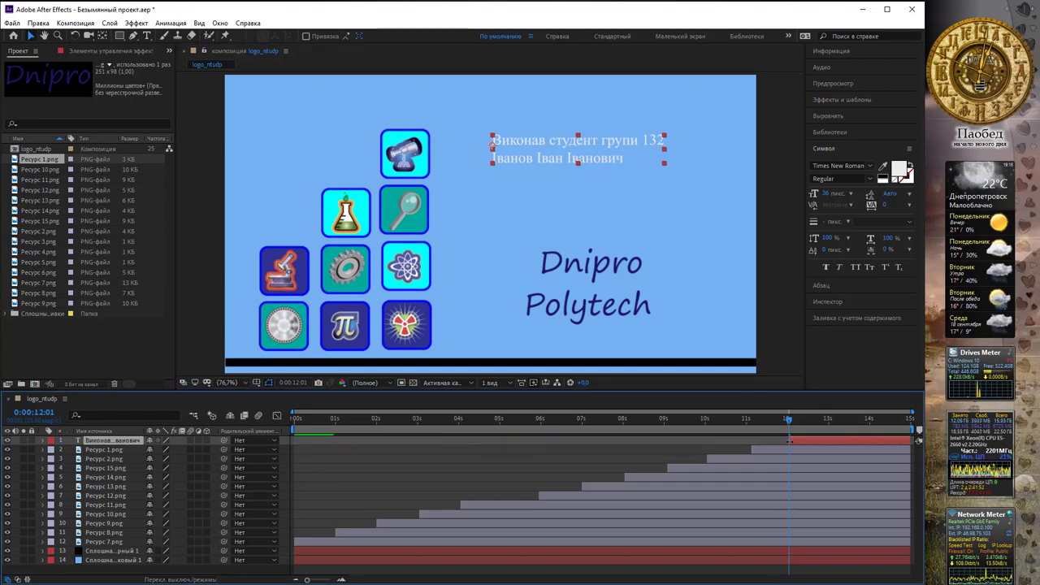
drag(788, 422, 791, 422)
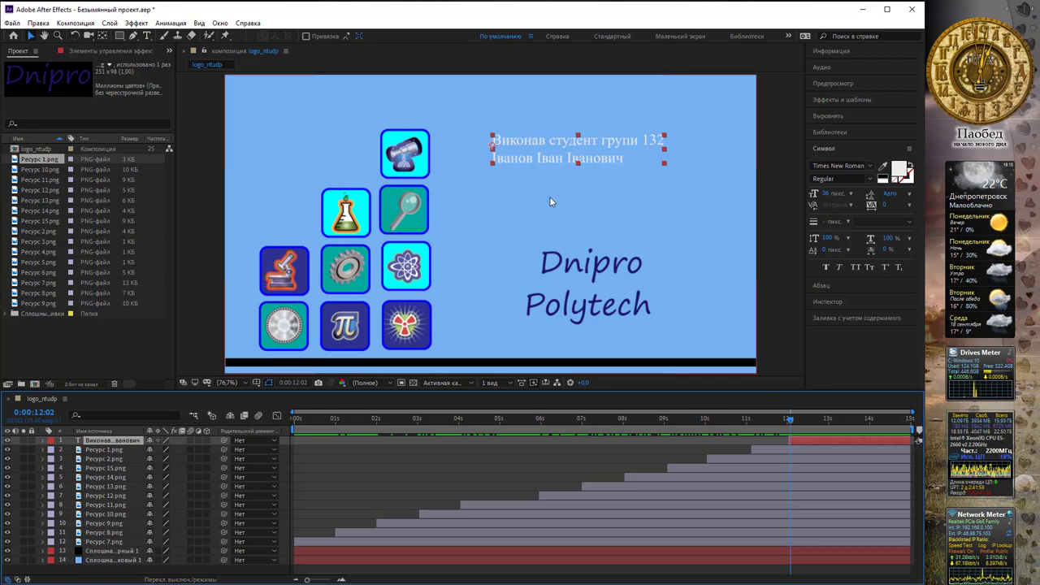
Browse Animation Presets > Text > Animate In and pick a character-by-character entrance preset.
click(825, 99)
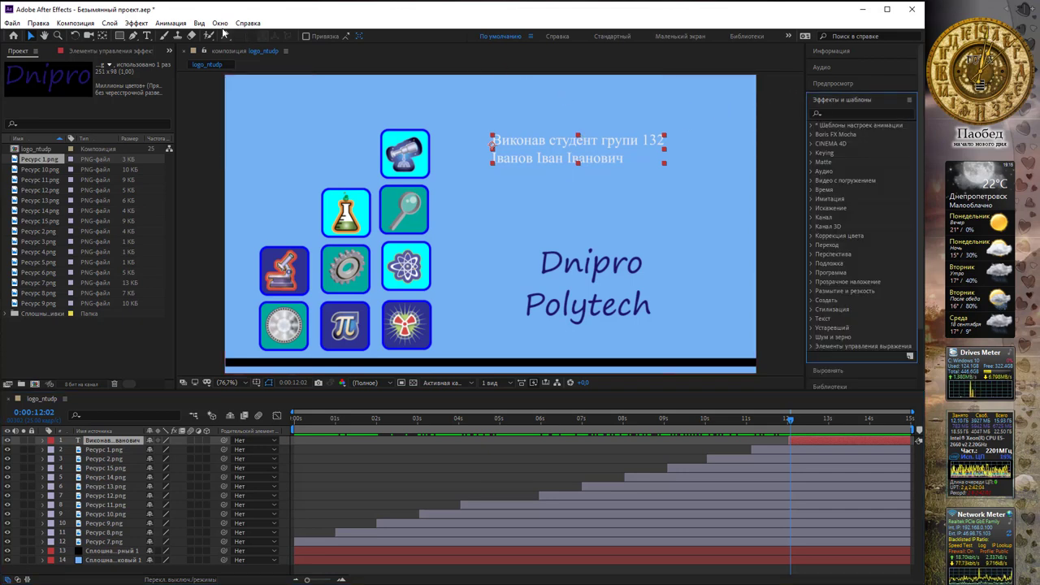
click(220, 23)
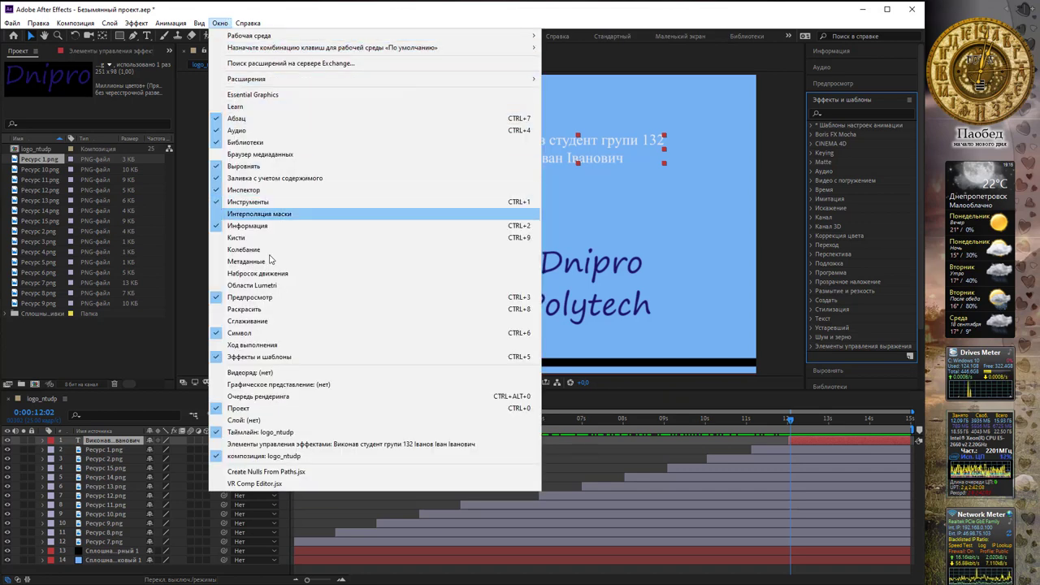
click(630, 17)
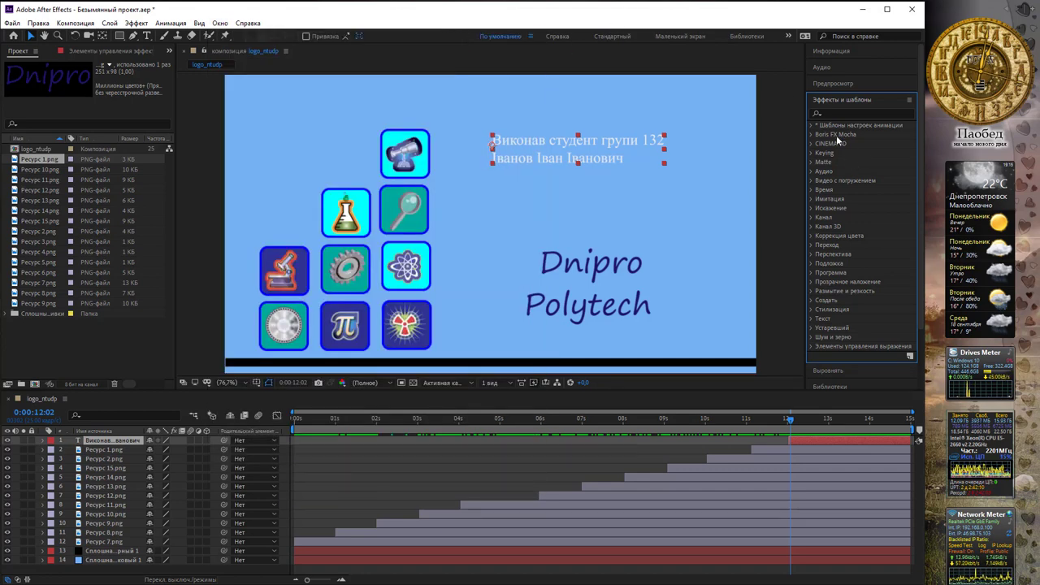
click(811, 125)
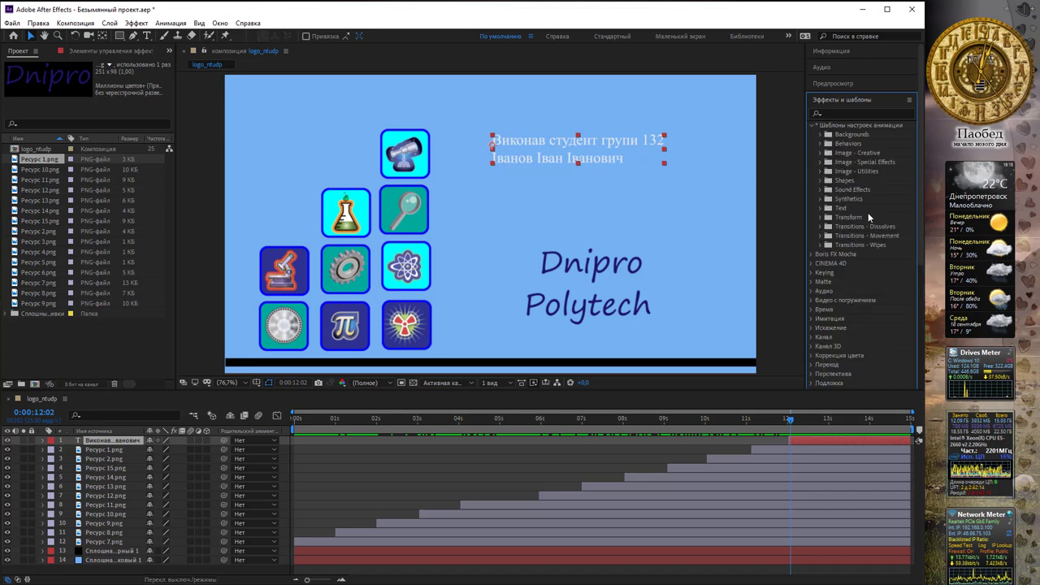
click(822, 208)
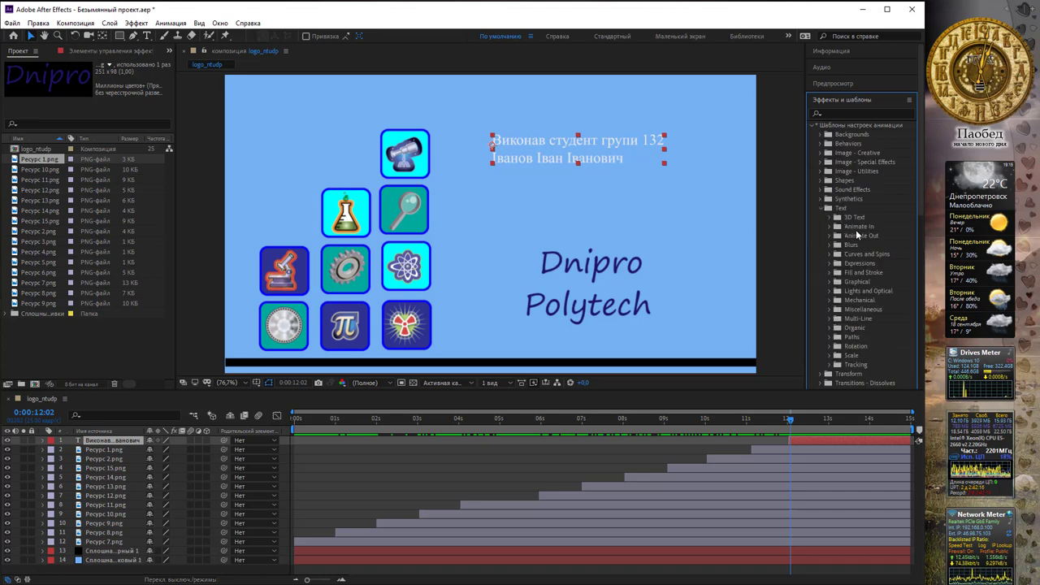
click(831, 227)
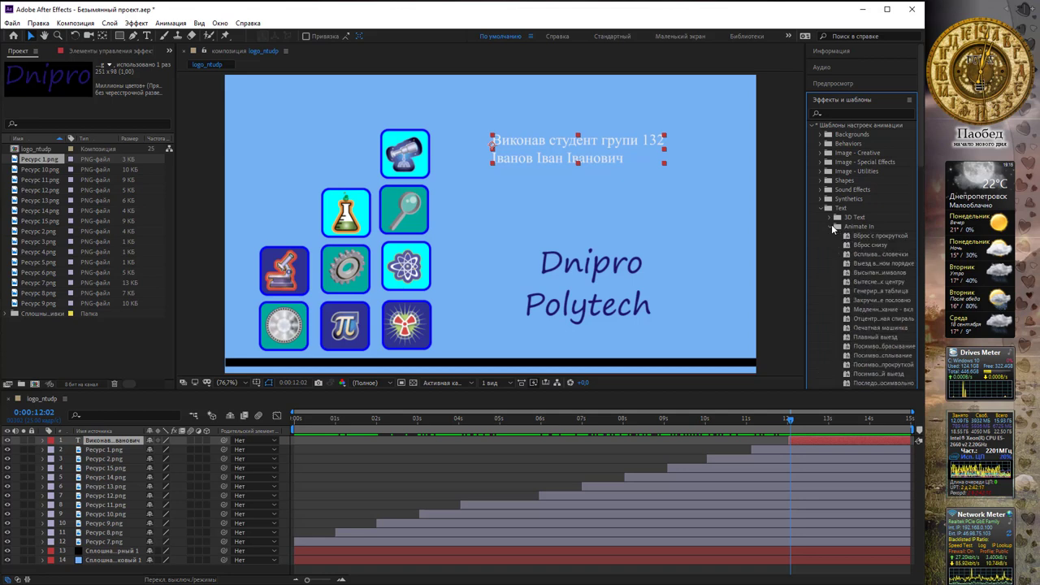
click(869, 263)
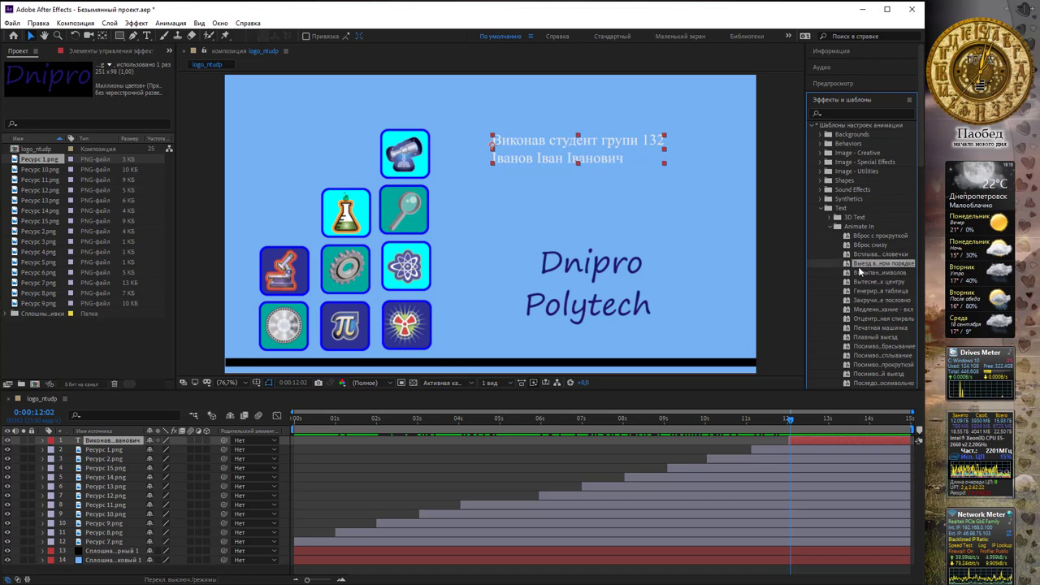
click(865, 274)
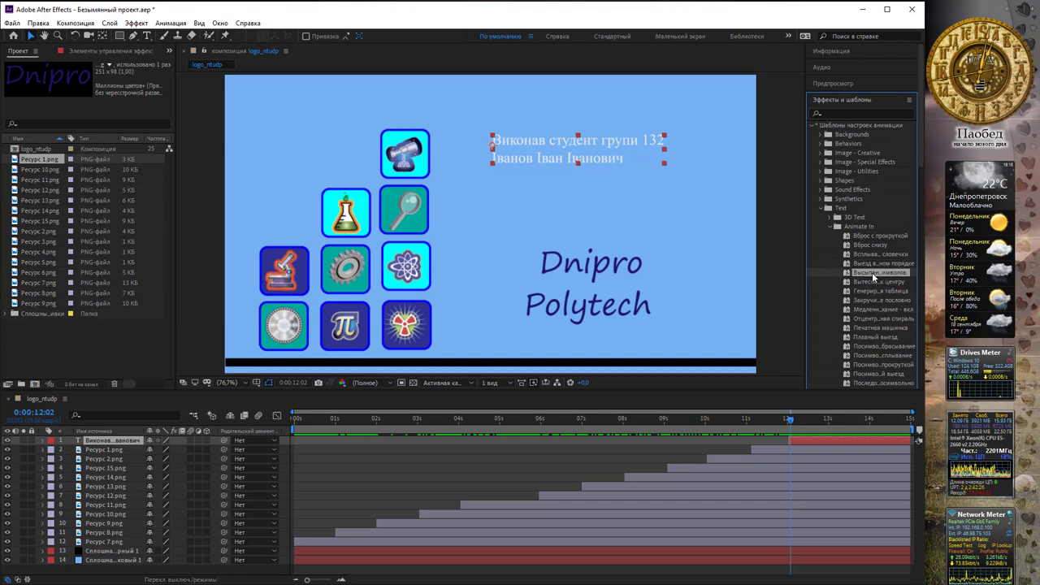
Apply the preset to the credit text layer and preview the composition.
drag(867, 275, 821, 441)
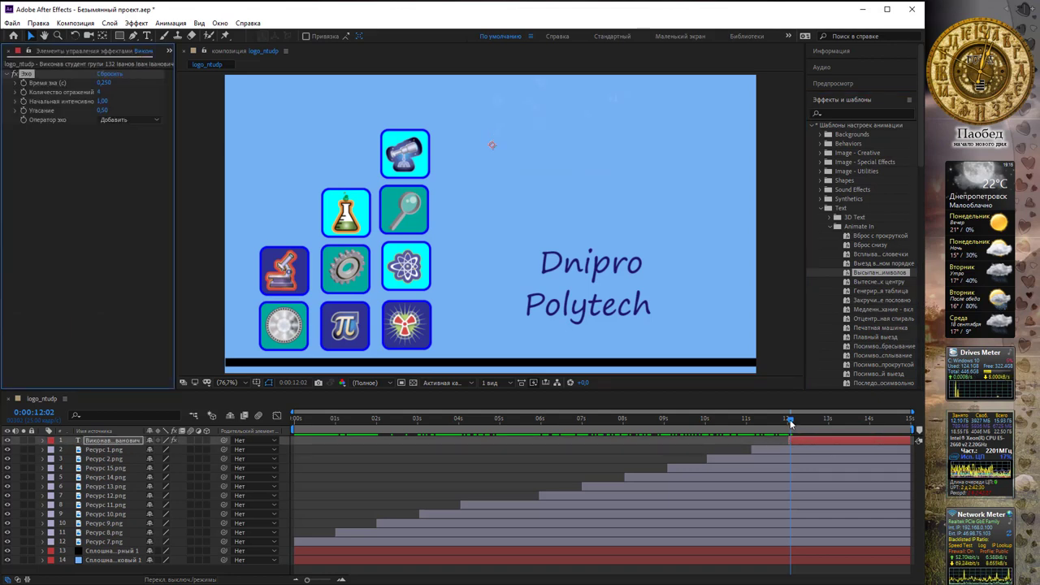
drag(789, 424, 907, 427)
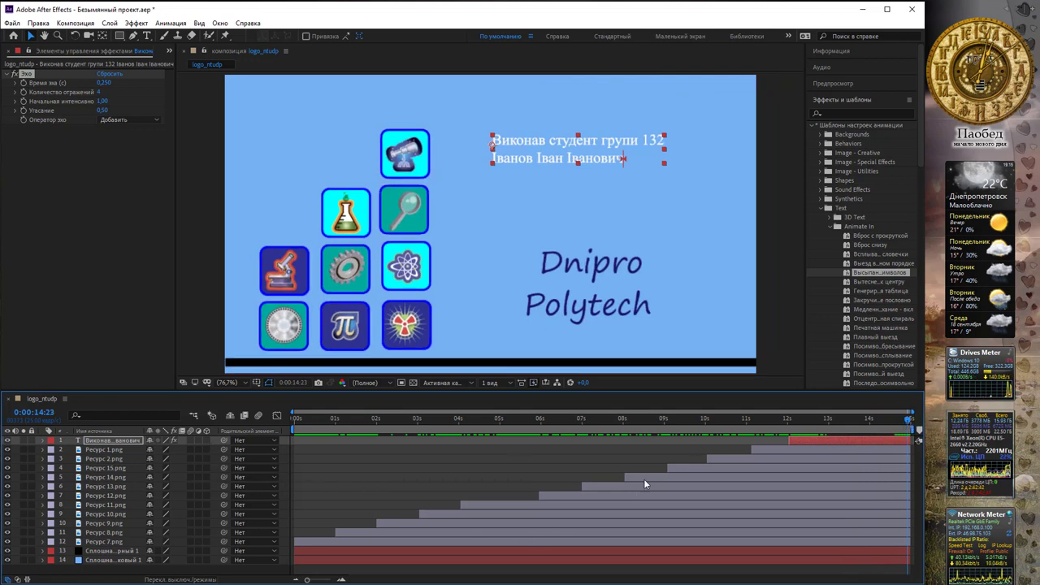
key(space)
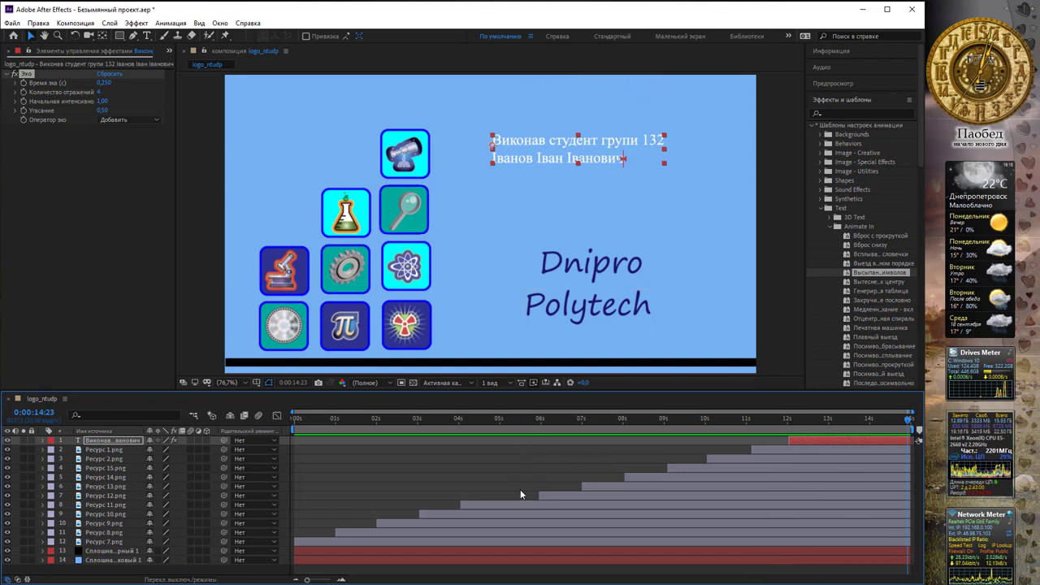
Shift the credit and top six image layers earlier and extend them back to the composition end.
drag(523, 494, 855, 435)
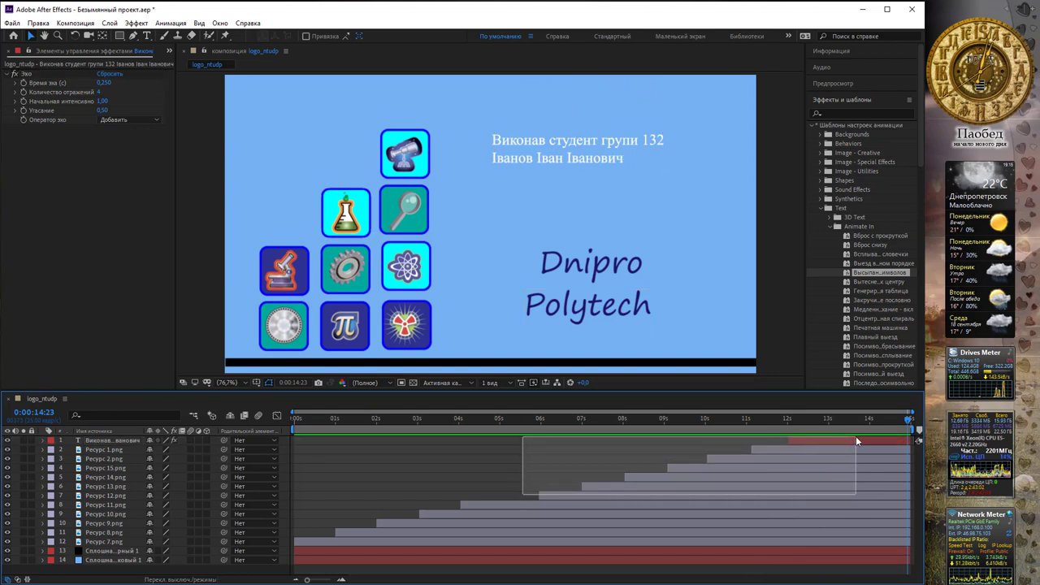
click(490, 505)
drag(567, 494, 802, 439)
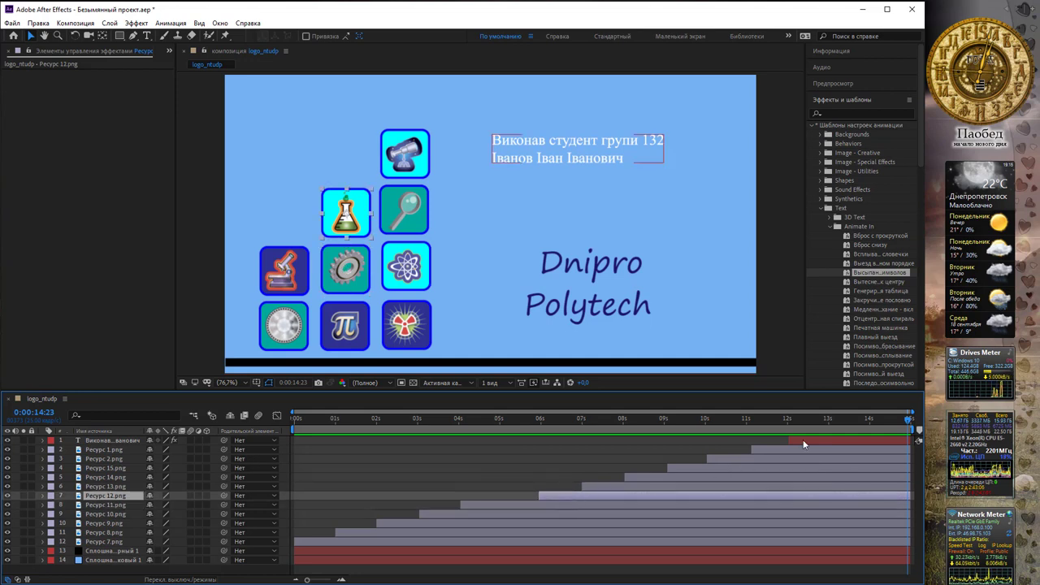
drag(554, 498, 518, 494)
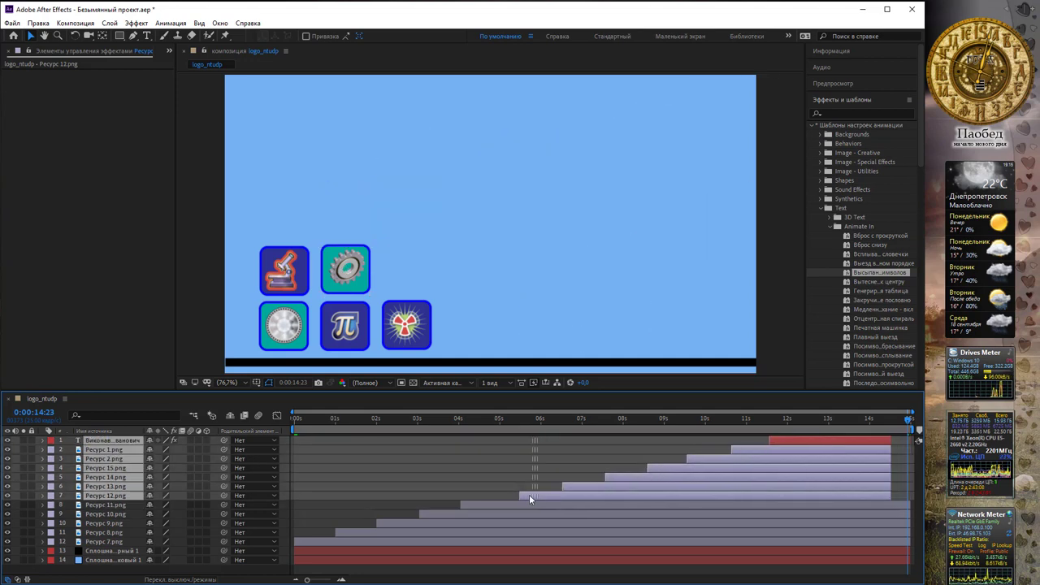
mouse_move(489, 419)
mouse_down()
mouse_move(468, 425)
mouse_move(603, 443)
mouse_up()
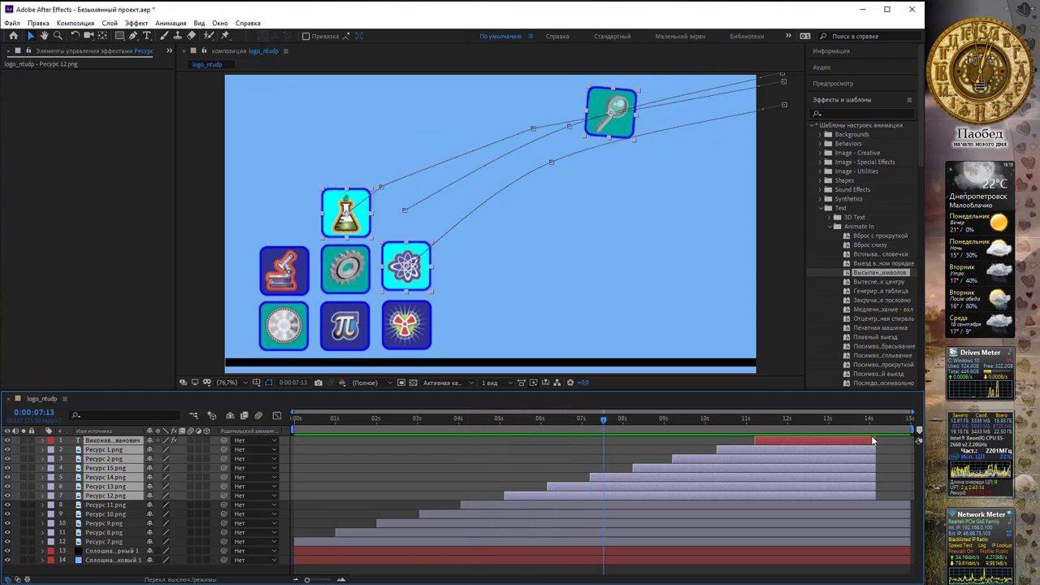
drag(873, 440, 908, 440)
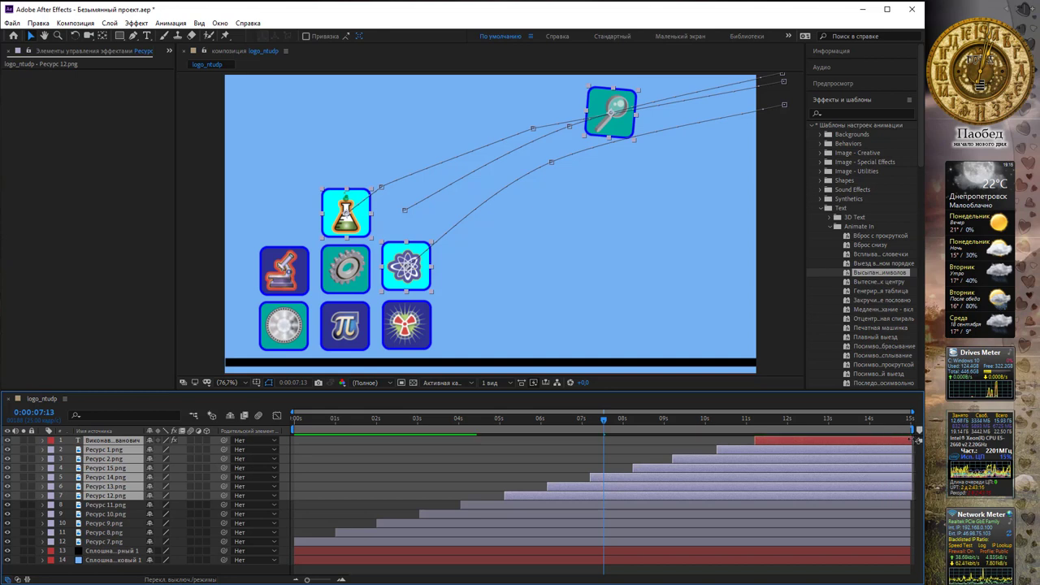
click(538, 460)
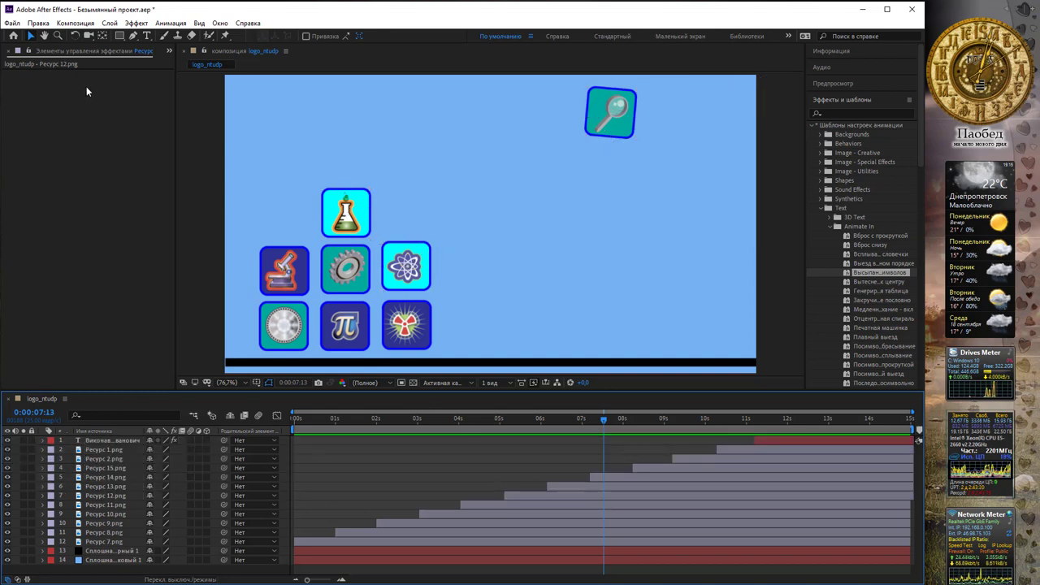
Add the logo_ntudp composition to the render queue.
click(12, 23)
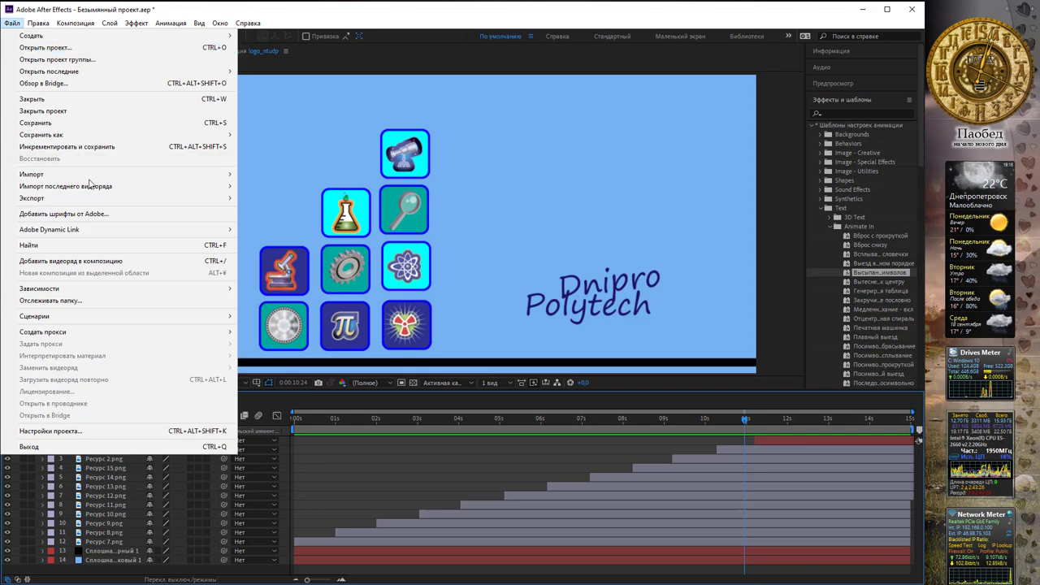
mouse_move(94, 200)
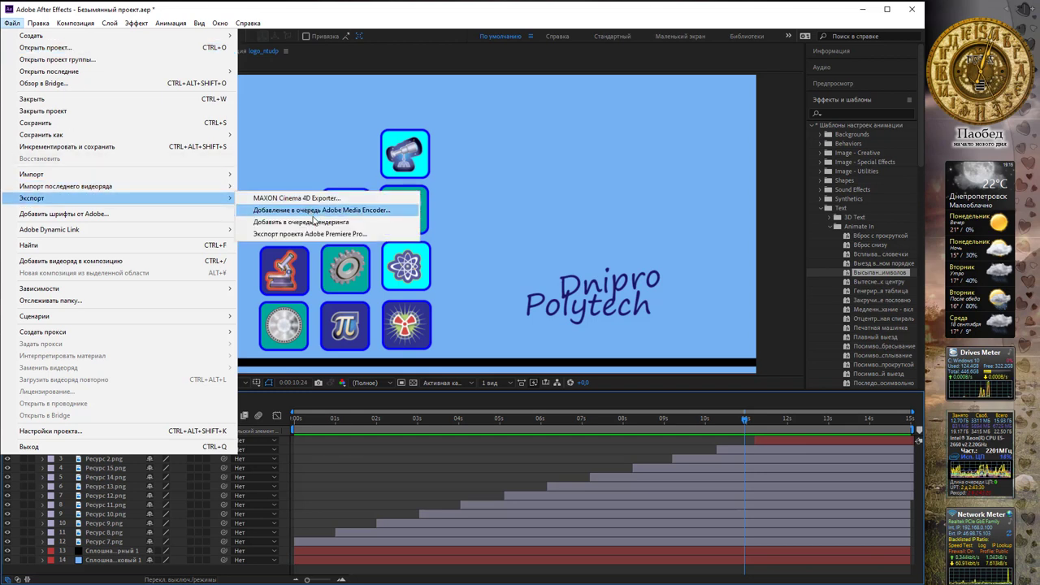
click(306, 224)
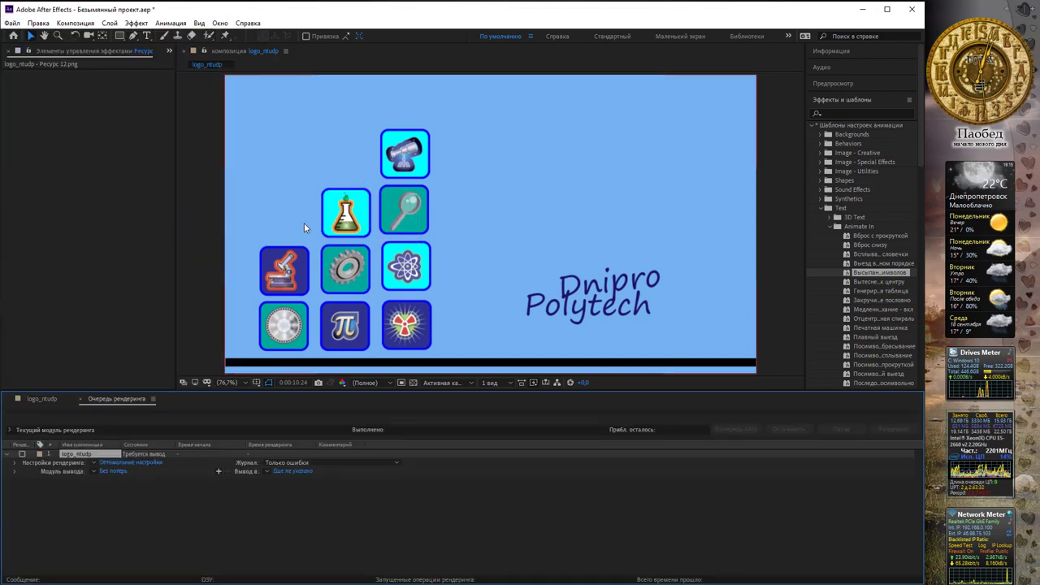
Set the output module to QuickTime with the Animation codec and choose the Desktop as the save location.
click(109, 471)
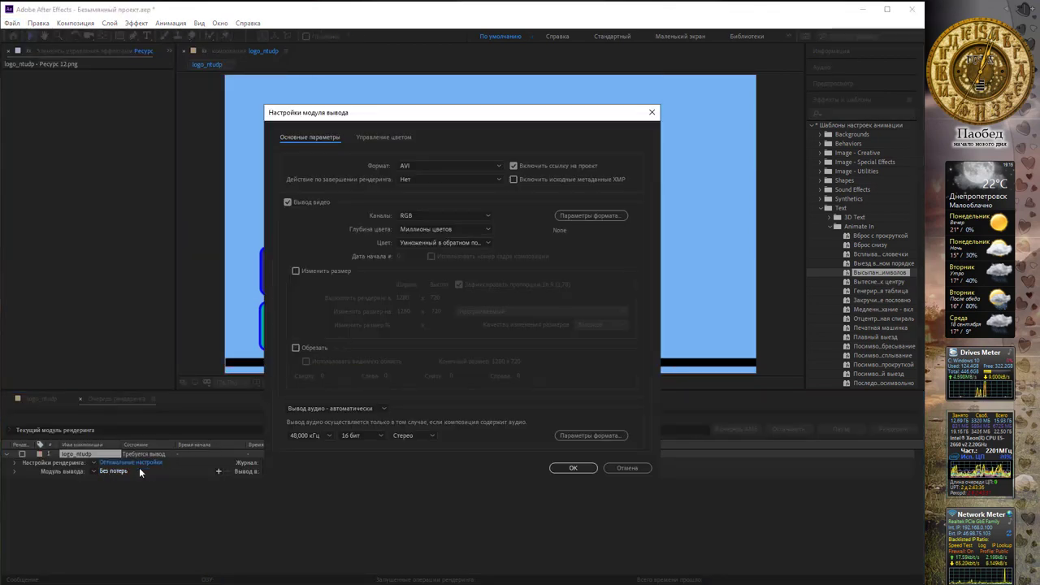
click(497, 165)
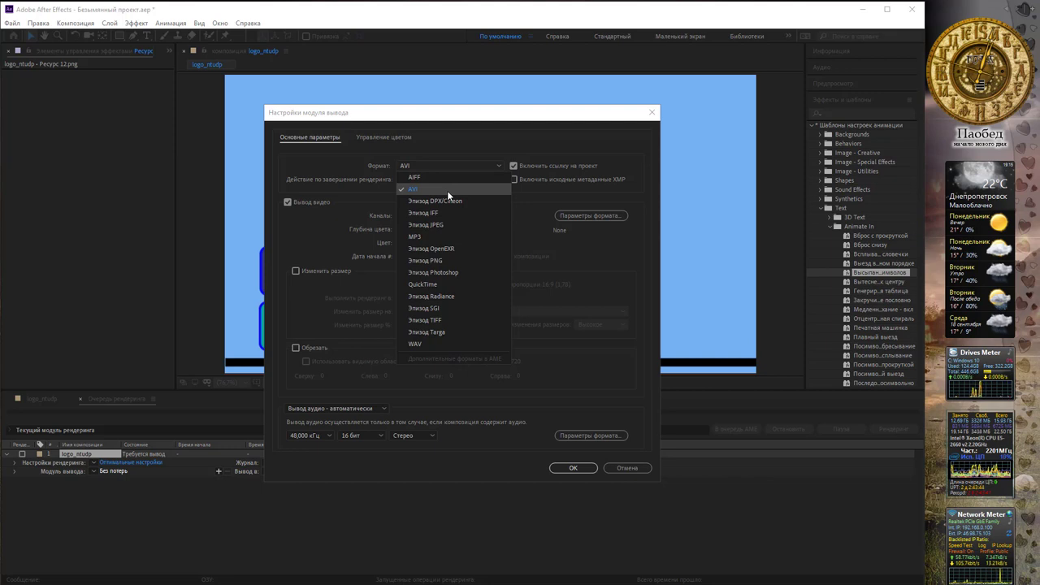
click(442, 282)
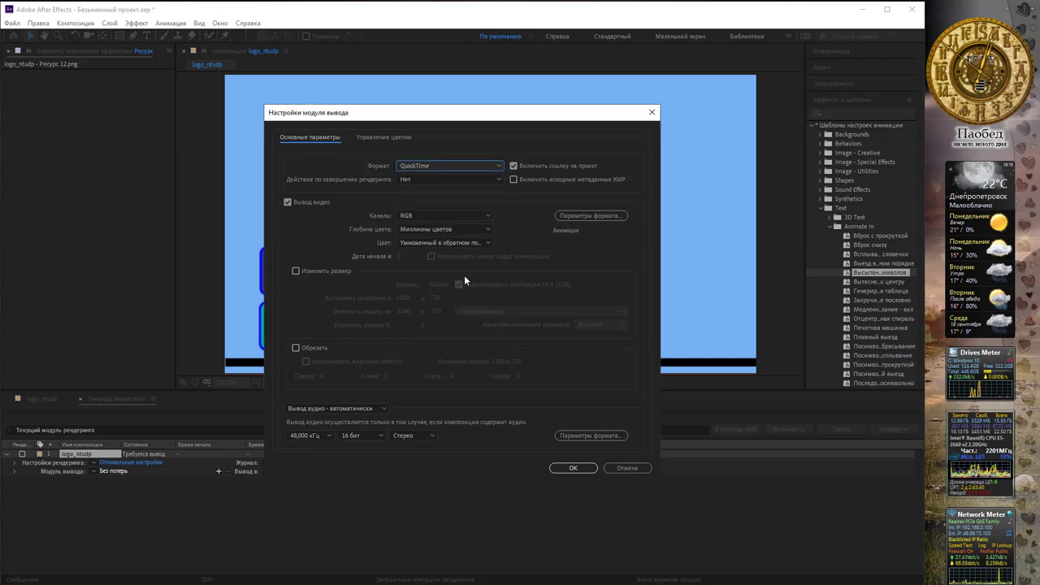
click(586, 215)
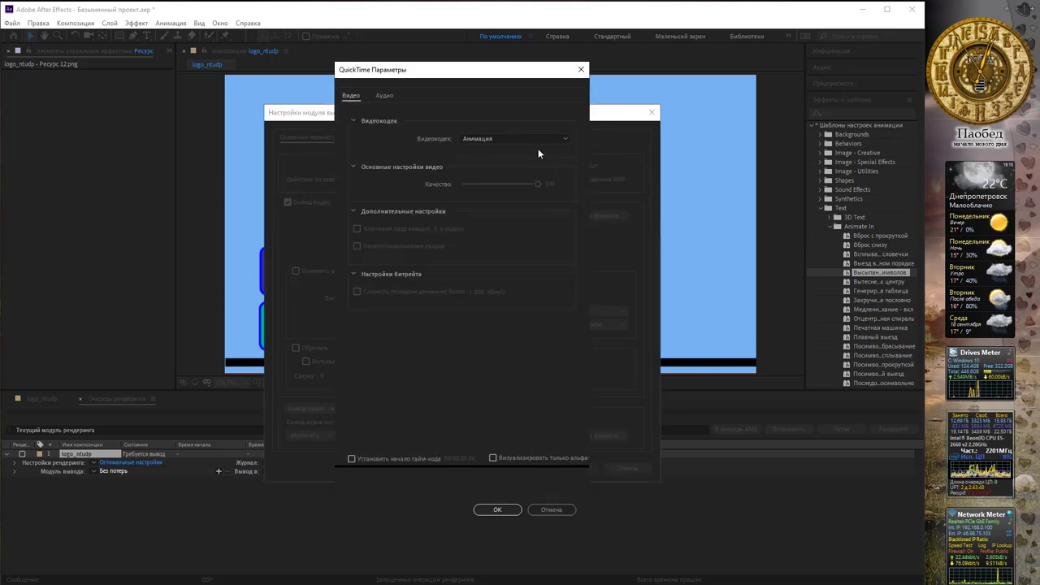
click(506, 138)
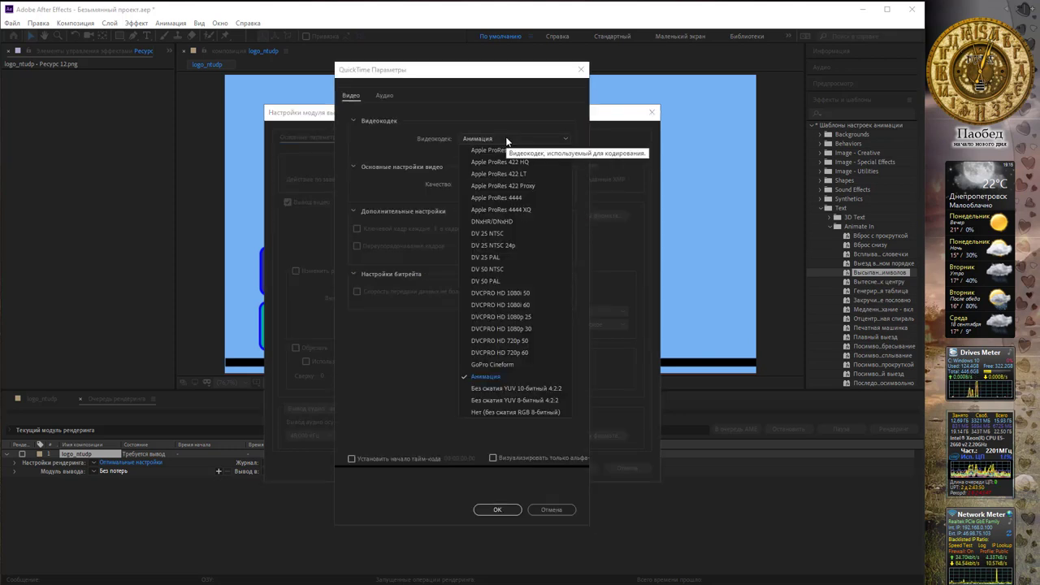
click(505, 140)
click(580, 70)
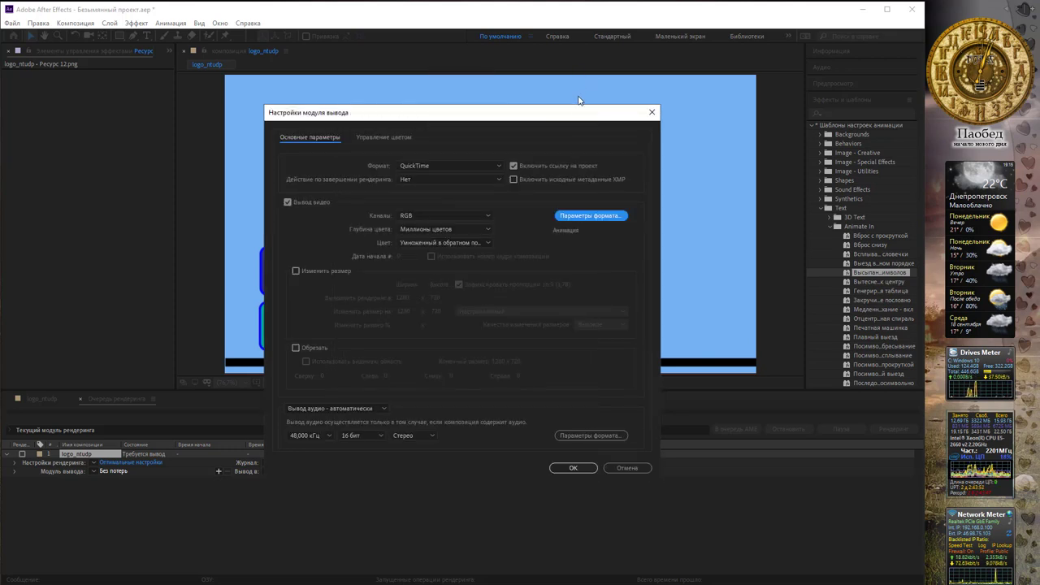
click(573, 469)
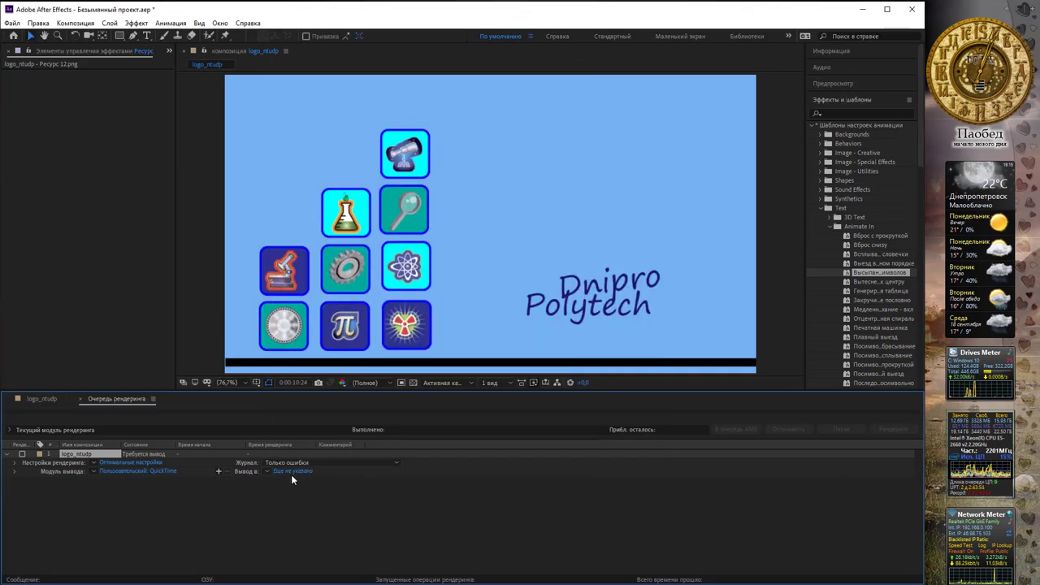
click(291, 471)
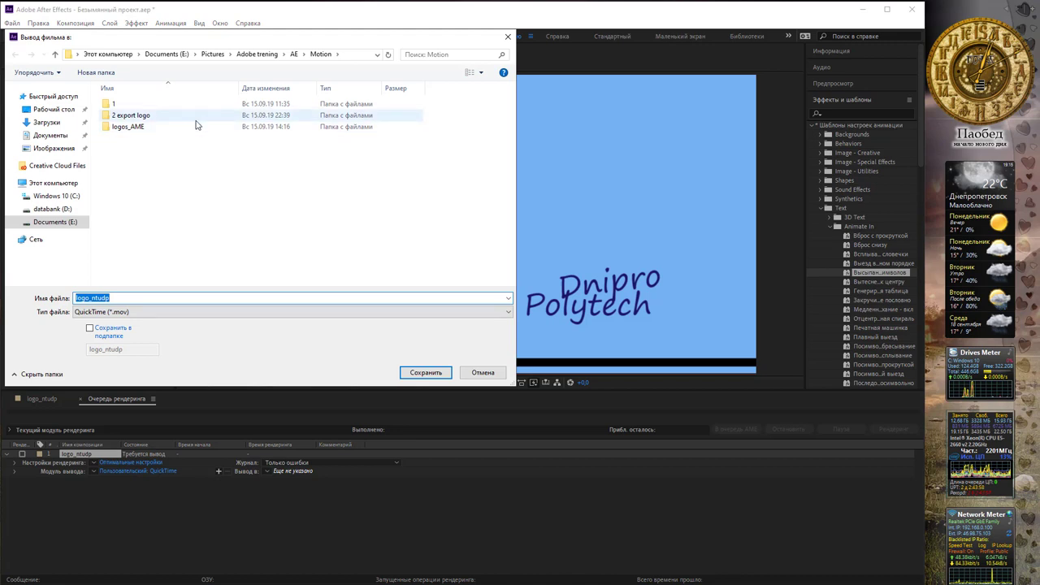
click(54, 109)
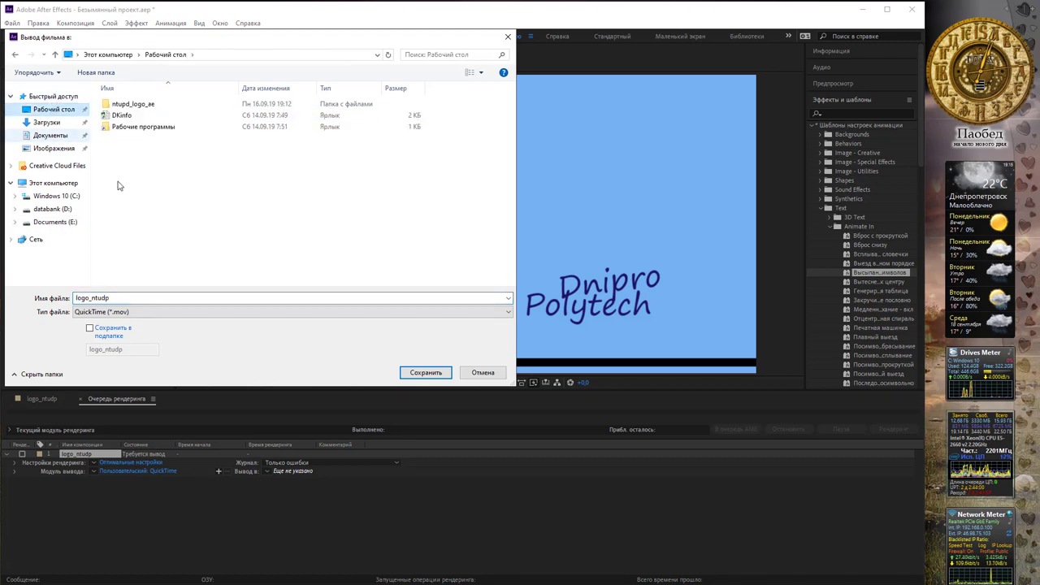
Save as logo_ntudp.mov on the Desktop, render it, then add the comp to the Media Encoder queue.
click(439, 372)
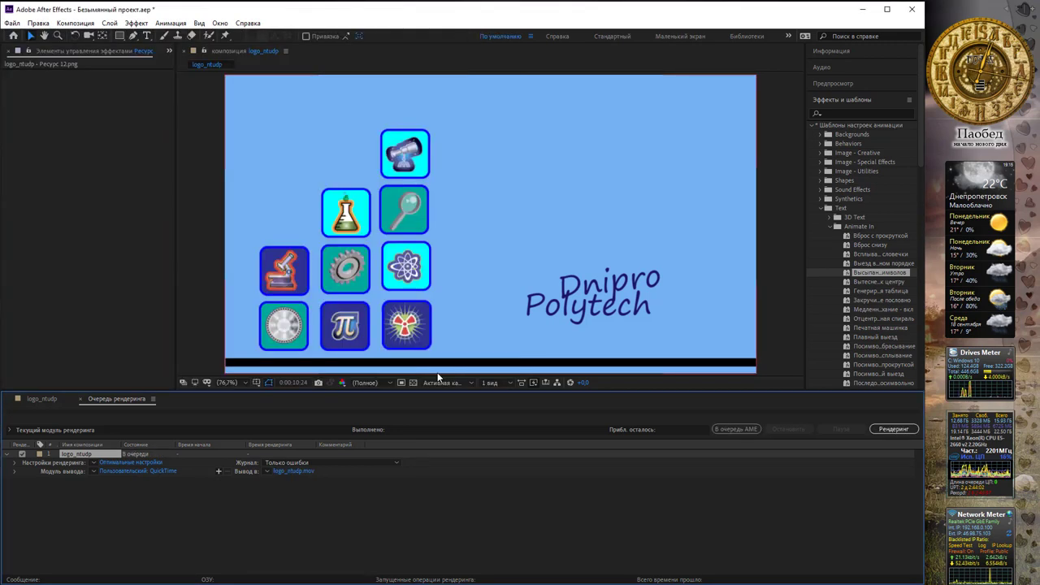
click(893, 429)
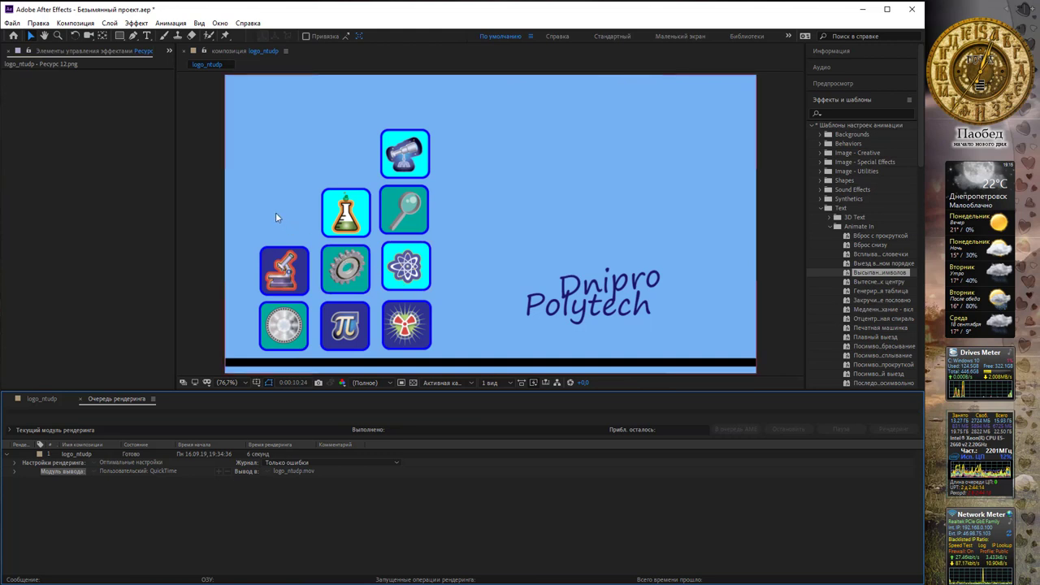
click(12, 24)
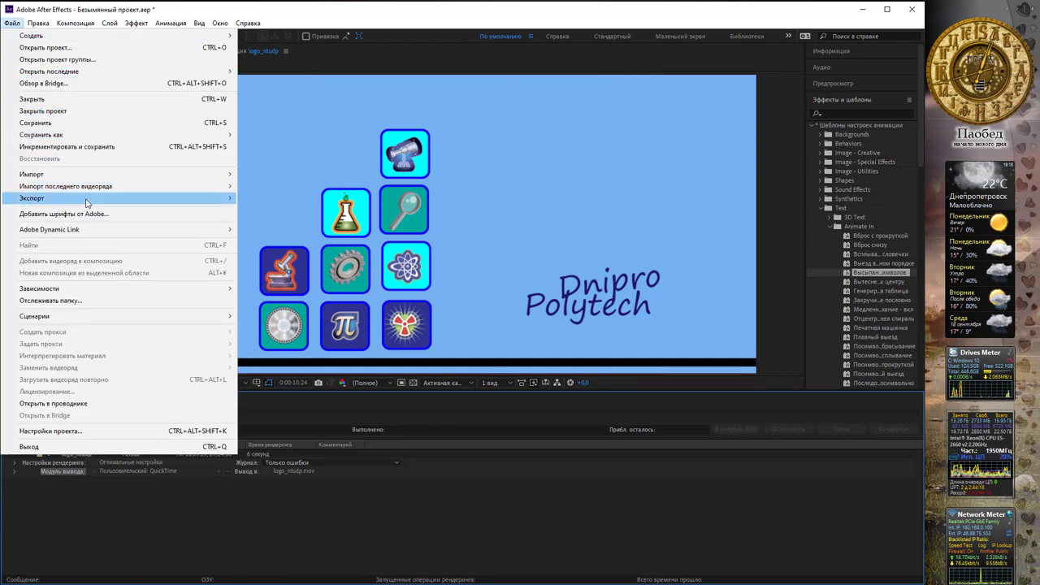
mouse_move(106, 199)
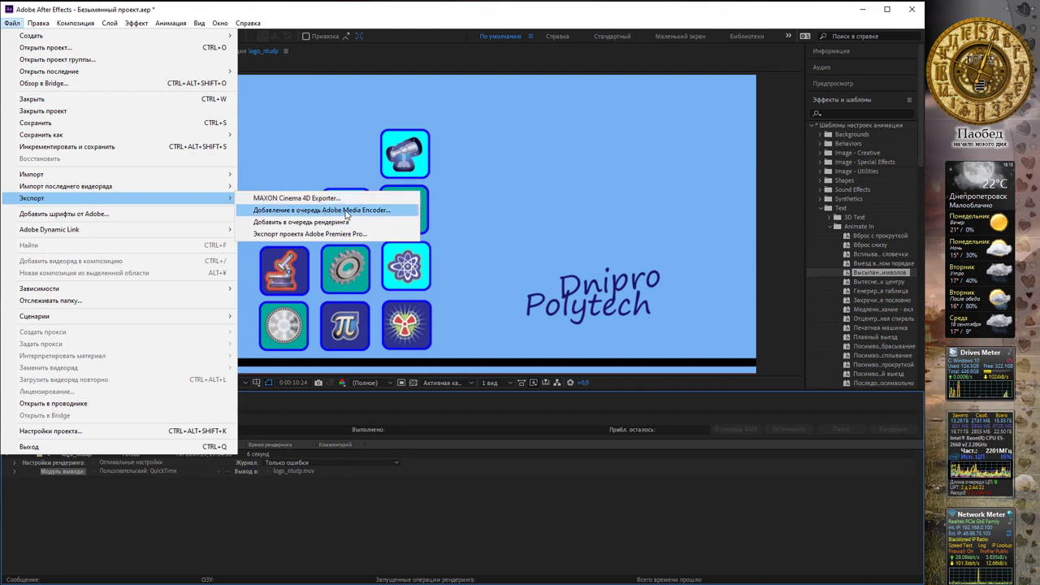
click(345, 213)
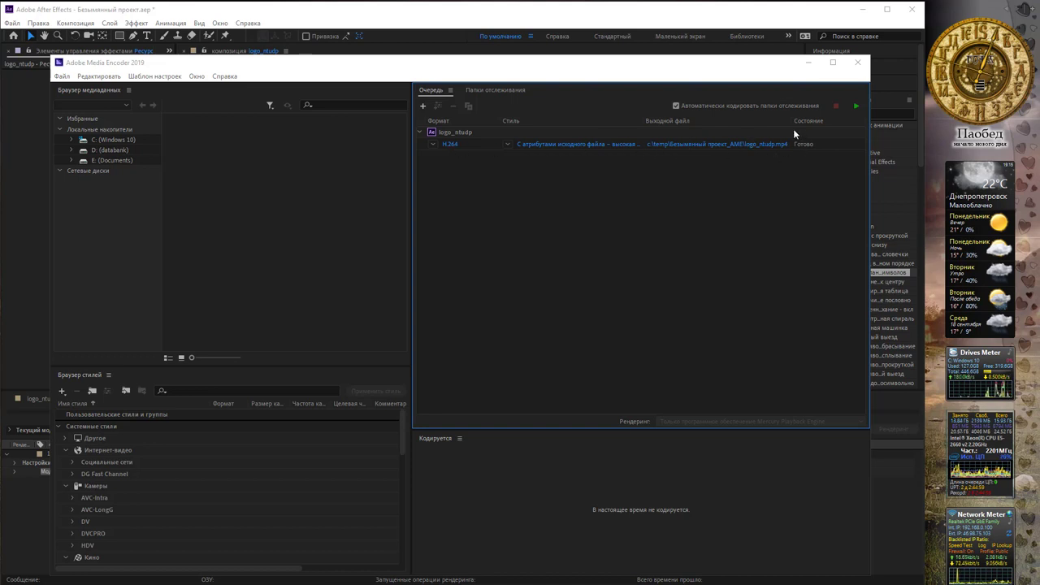
Point the H.264 output to logo_ntudp.mp4 on the Desktop and start the encoding queue.
mouse_move(570, 147)
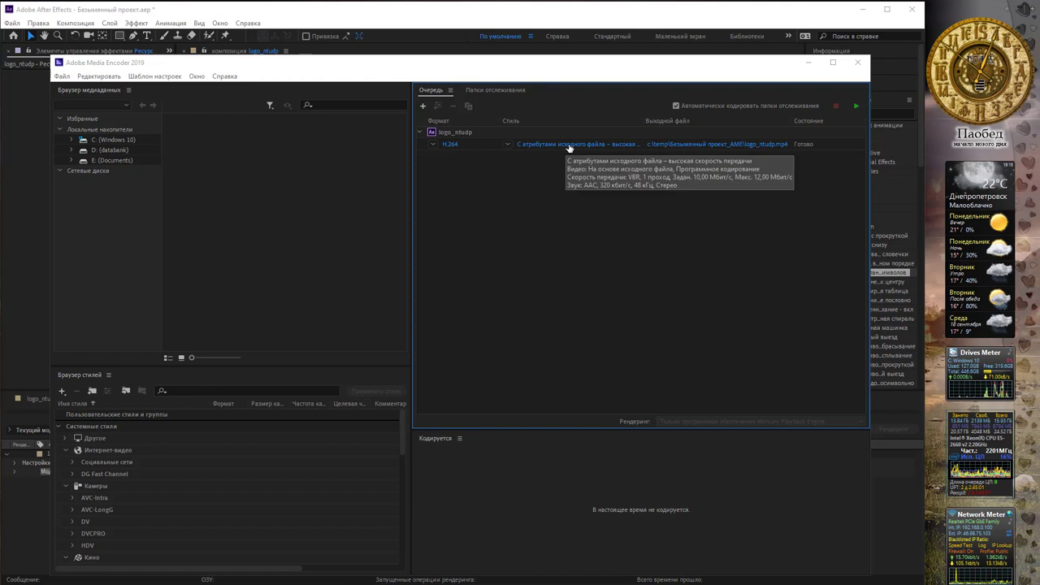
click(666, 148)
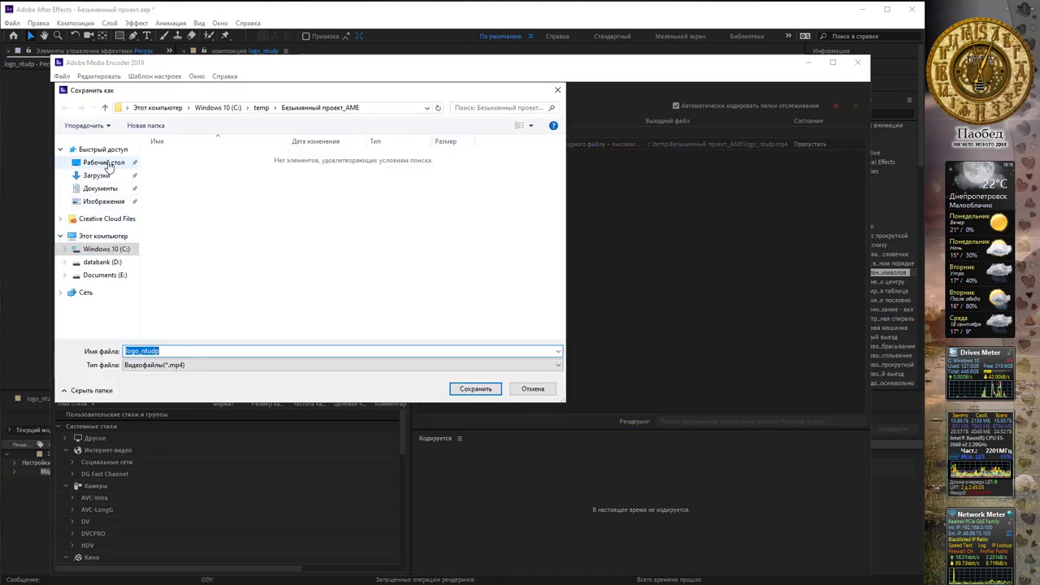
click(108, 163)
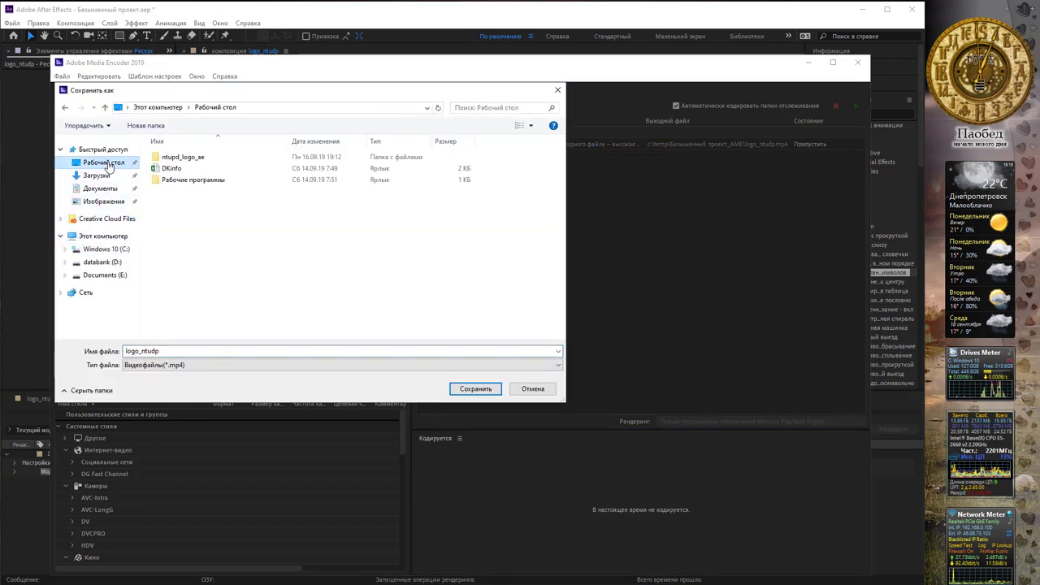
click(476, 389)
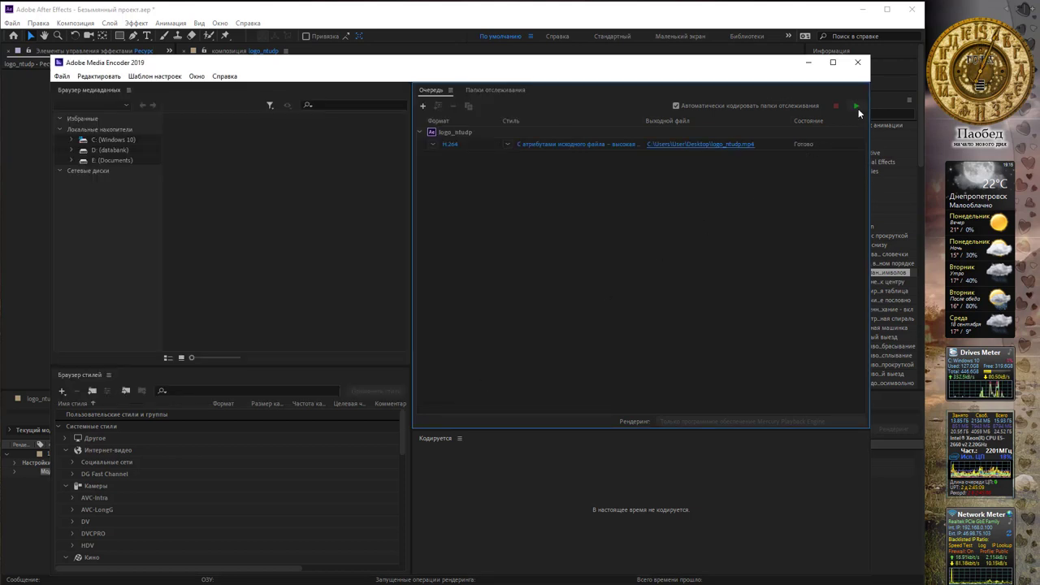
click(858, 109)
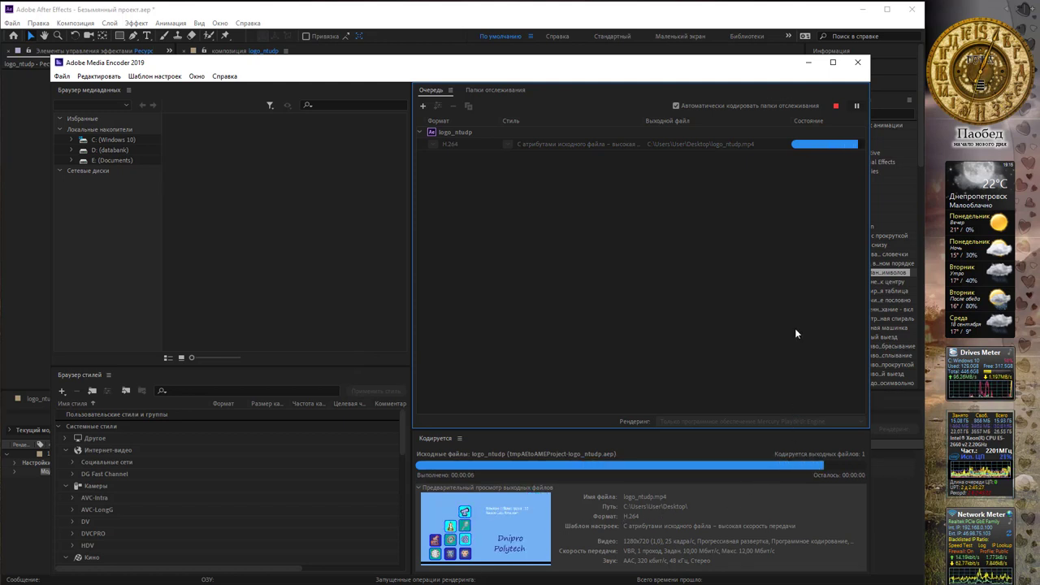
Minimize After Effects and open logo_ntudp.mov from the desktop in MPC-HC, made the default .mov player.
click(858, 27)
click(865, 9)
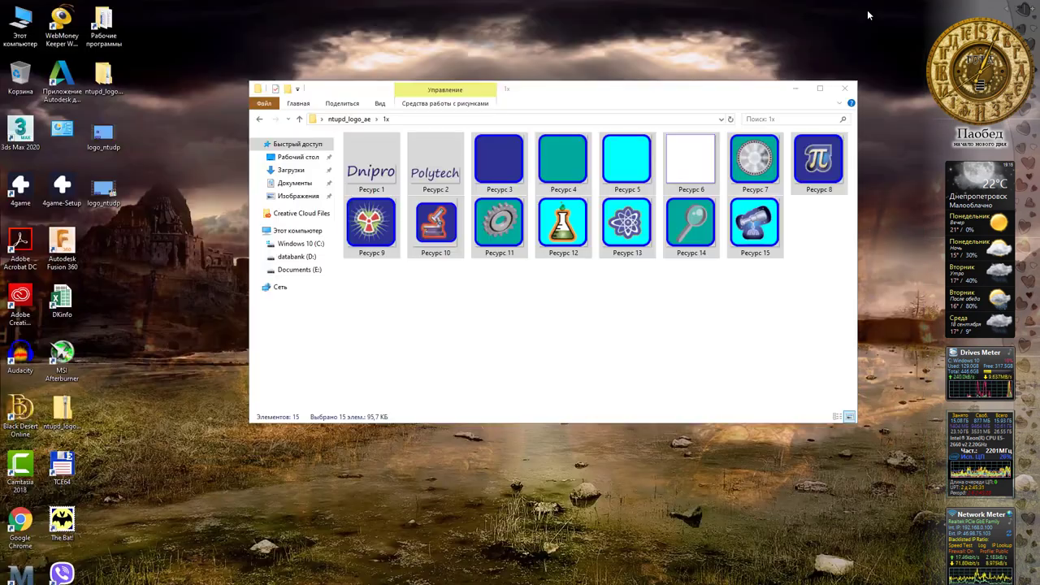
double_click(106, 142)
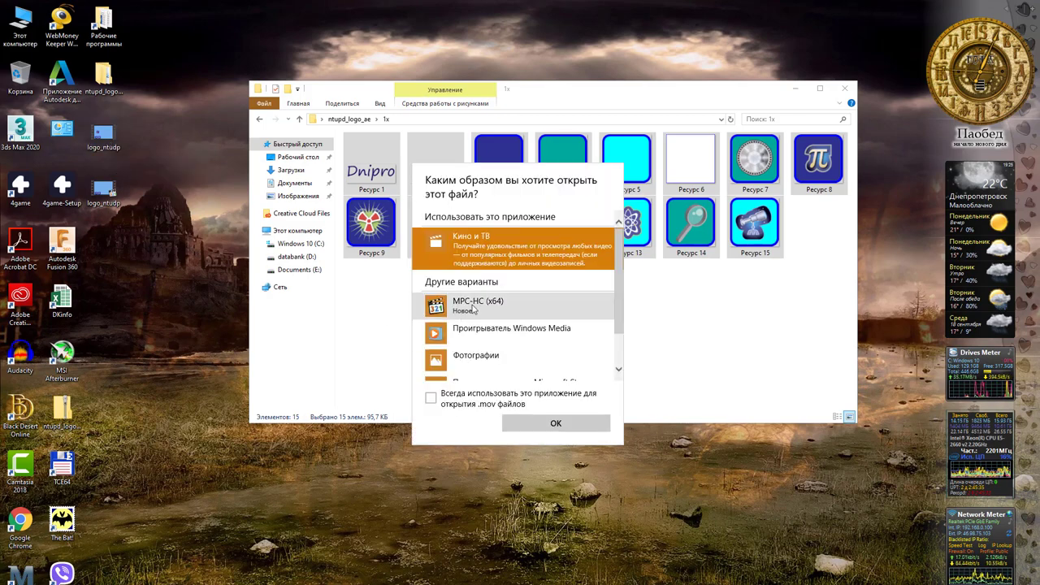
click(473, 307)
click(430, 398)
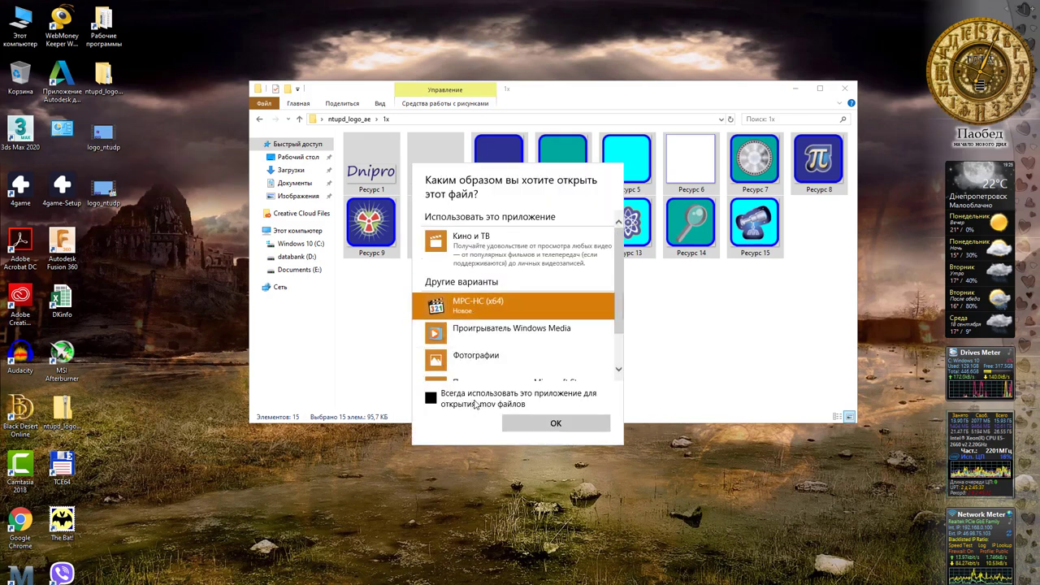
click(537, 423)
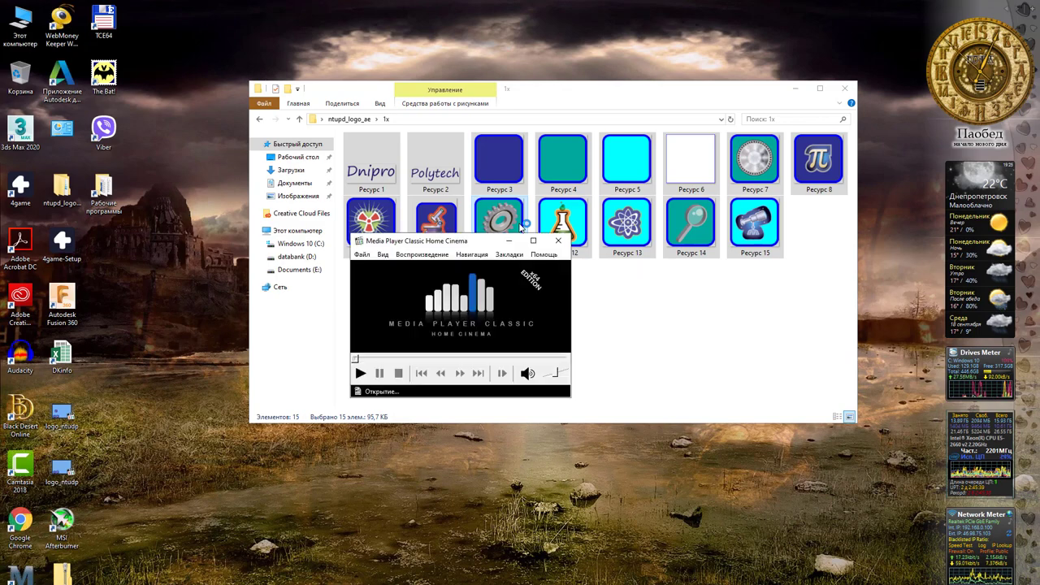